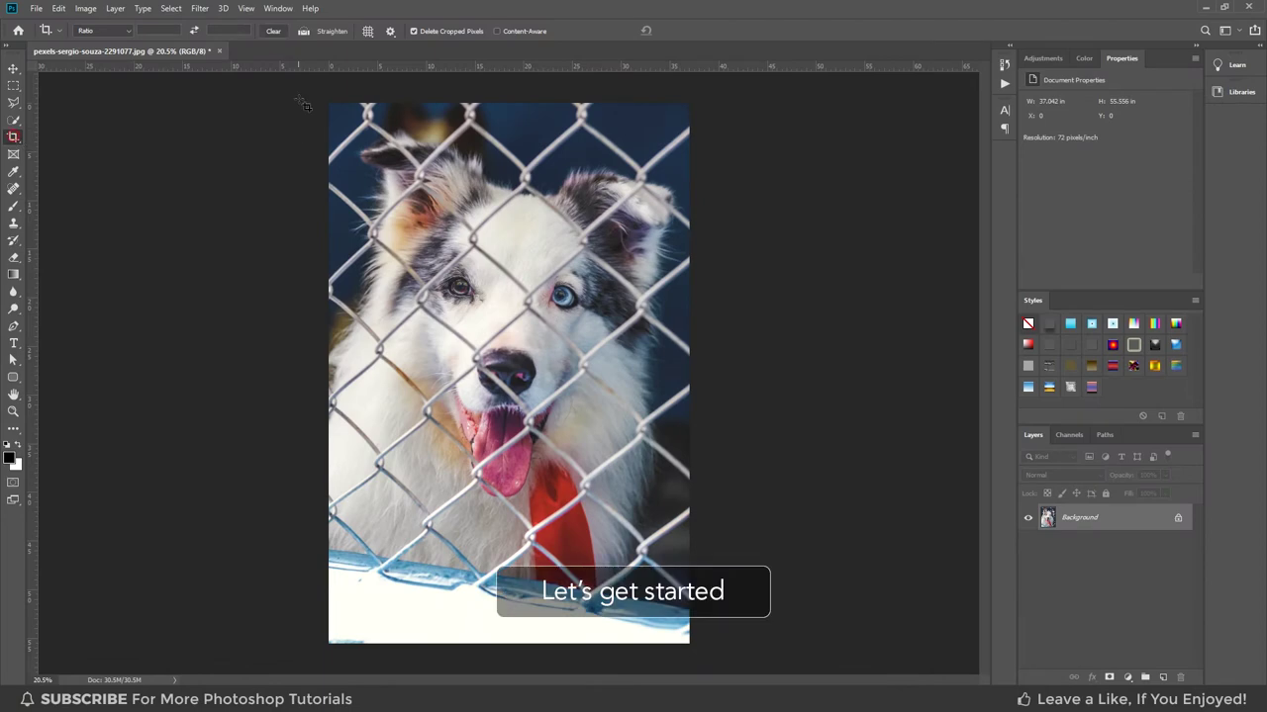
Crop away the snowy bottom strip, leaving a 37.042 × 45.875 in image.
left_click_drag(303, 102, 779, 554)
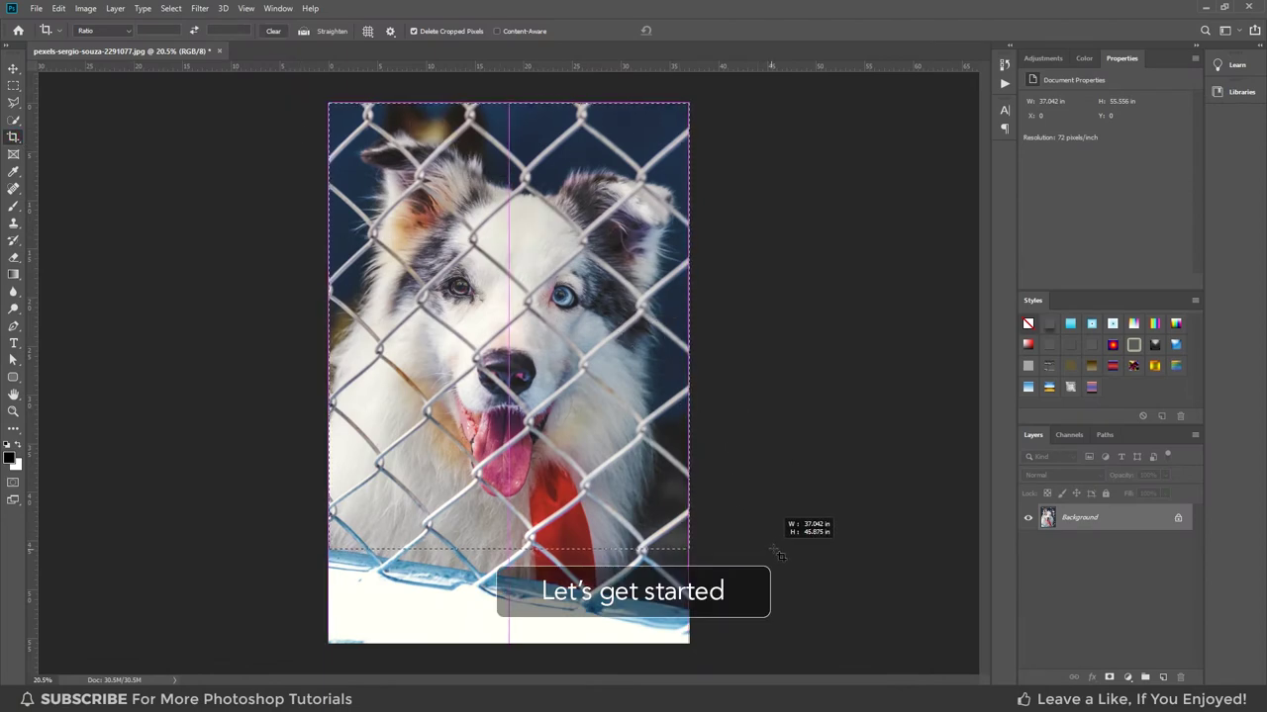
key("Return")
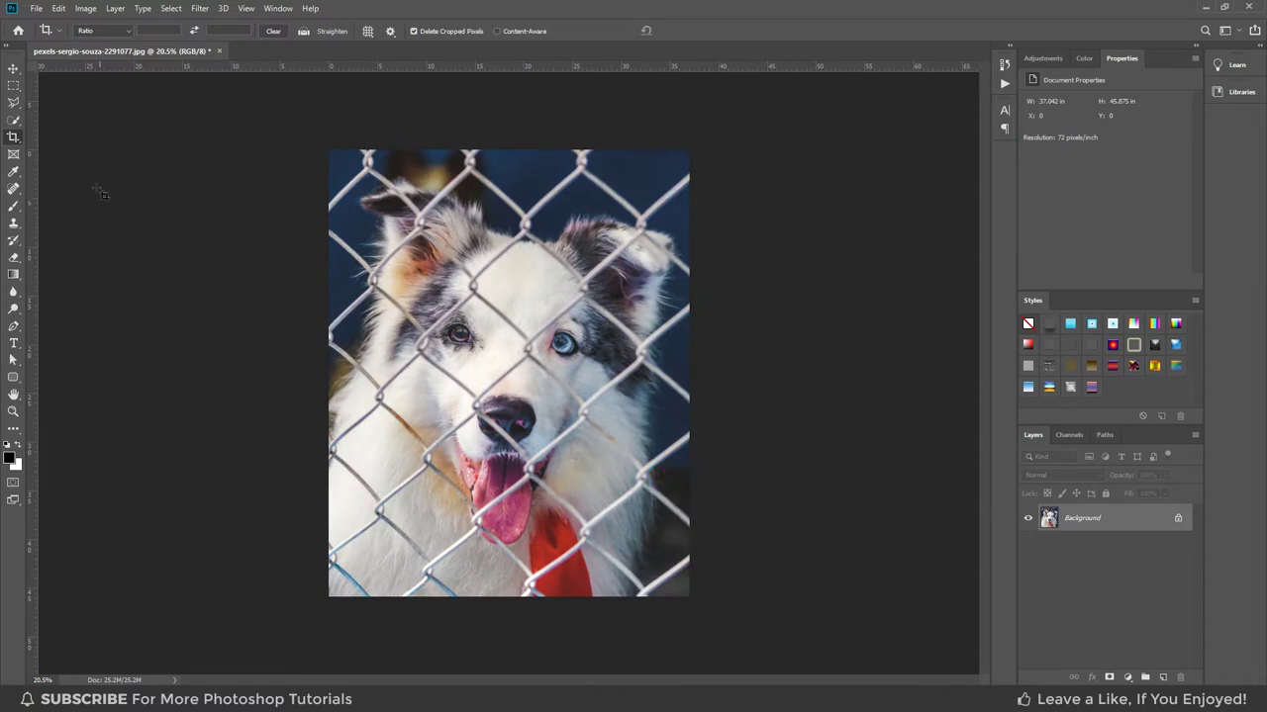
Add a new empty layer named Layer 1 above Background.
left_click(13, 68)
left_click(1195, 435)
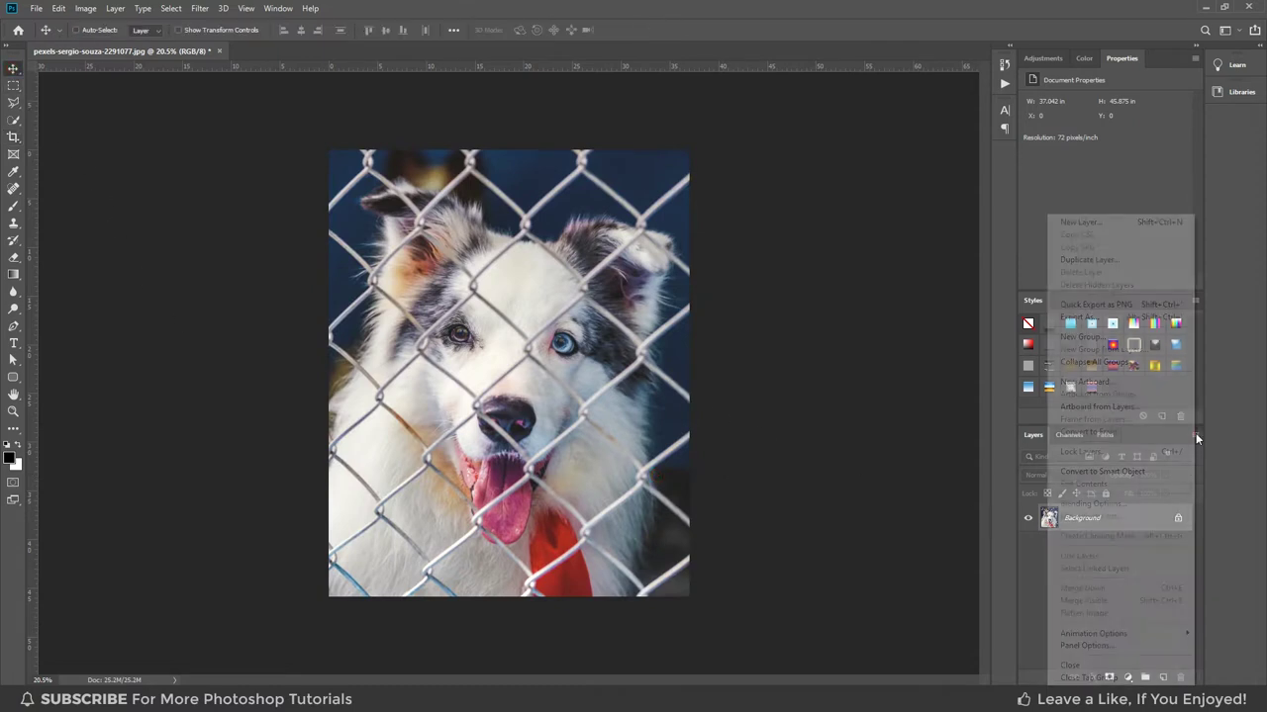
left_click(1099, 221)
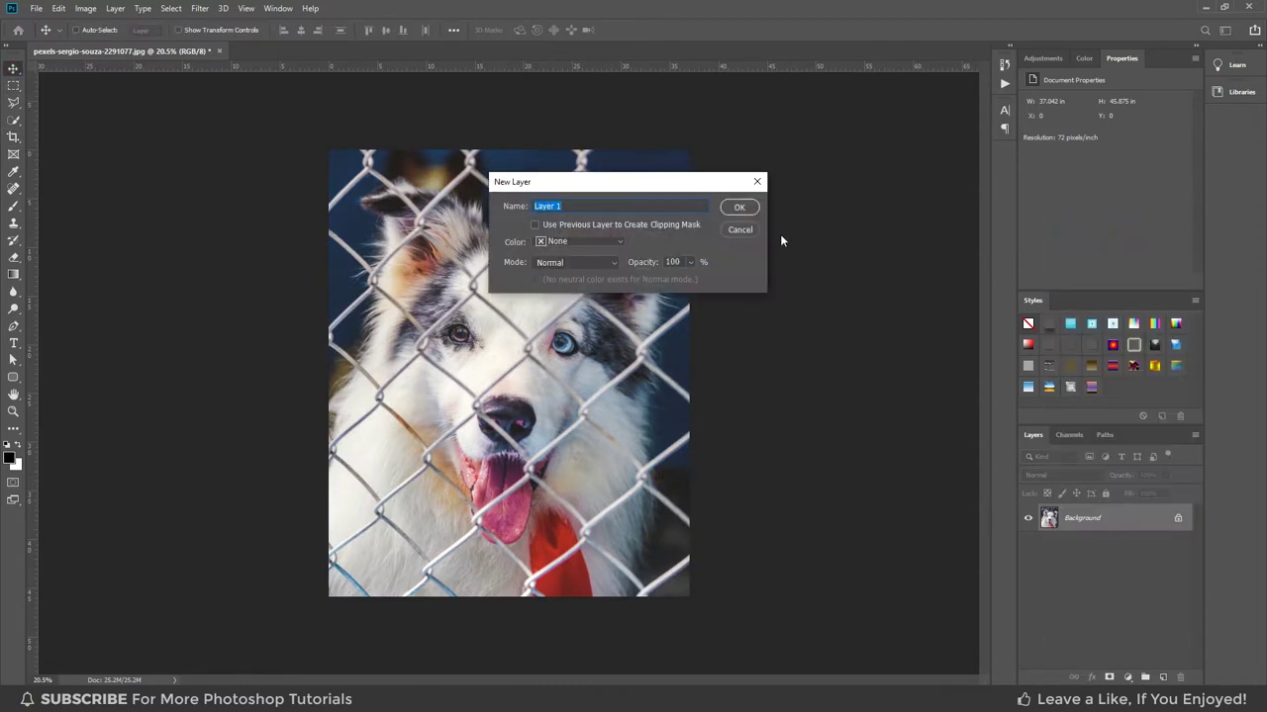
left_click(743, 209)
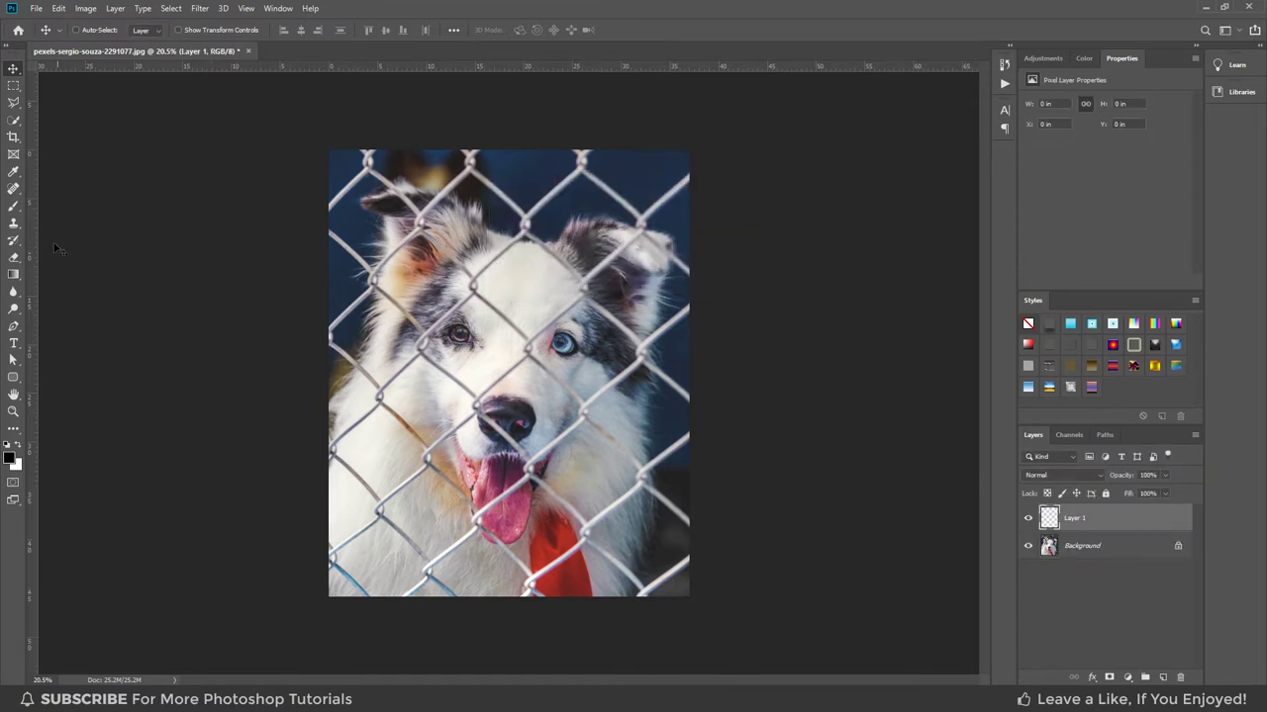
Set up a 64 px hard round brush with black as the foreground colour.
left_click(12, 209)
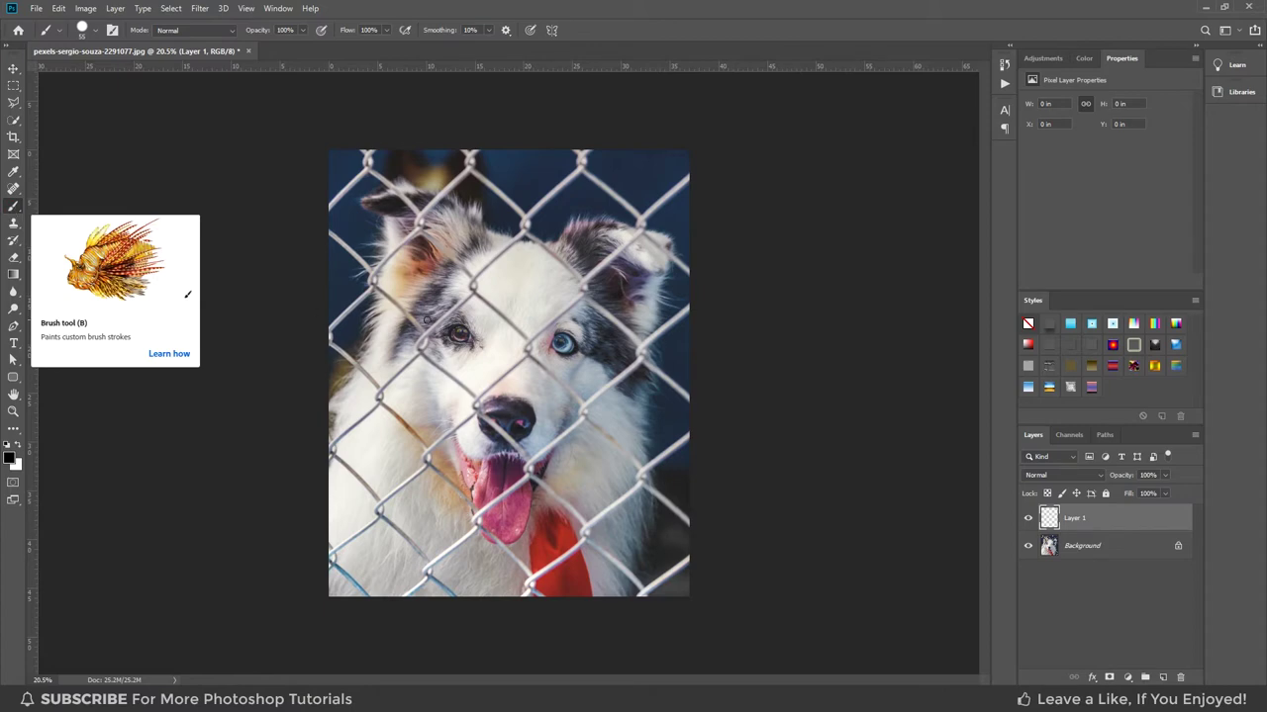
right_click(603, 285)
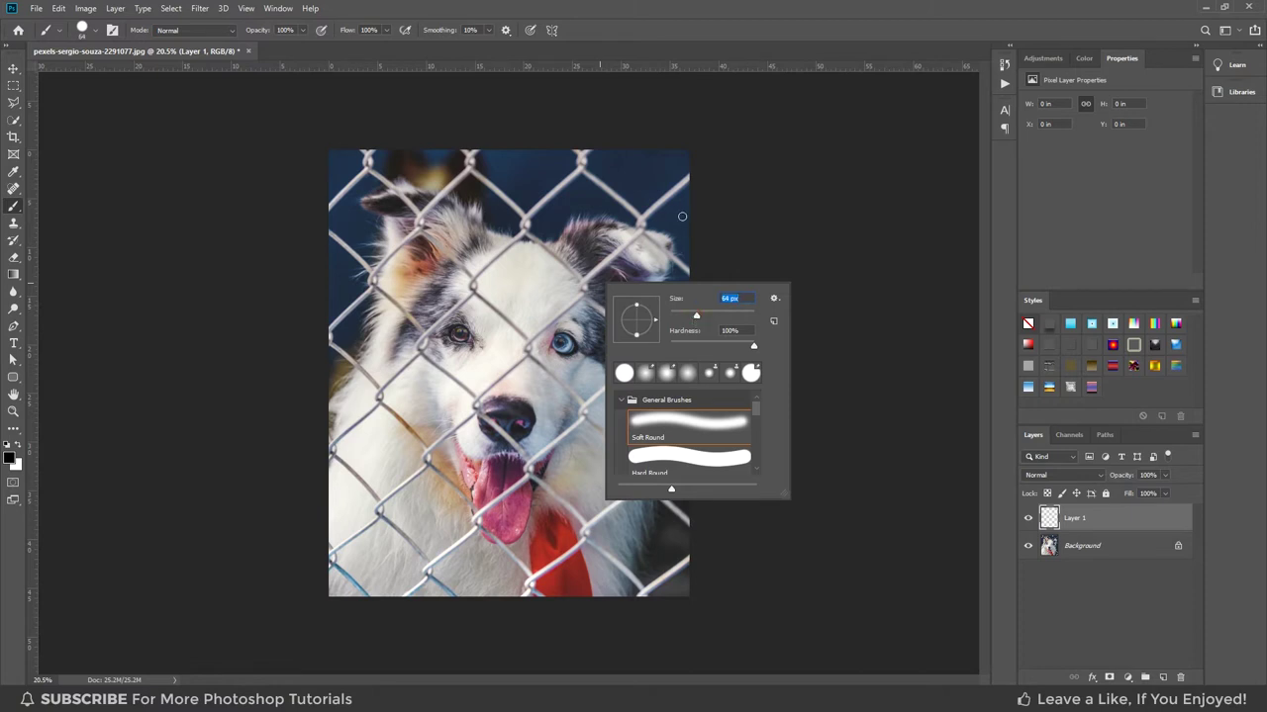
left_click(8, 450)
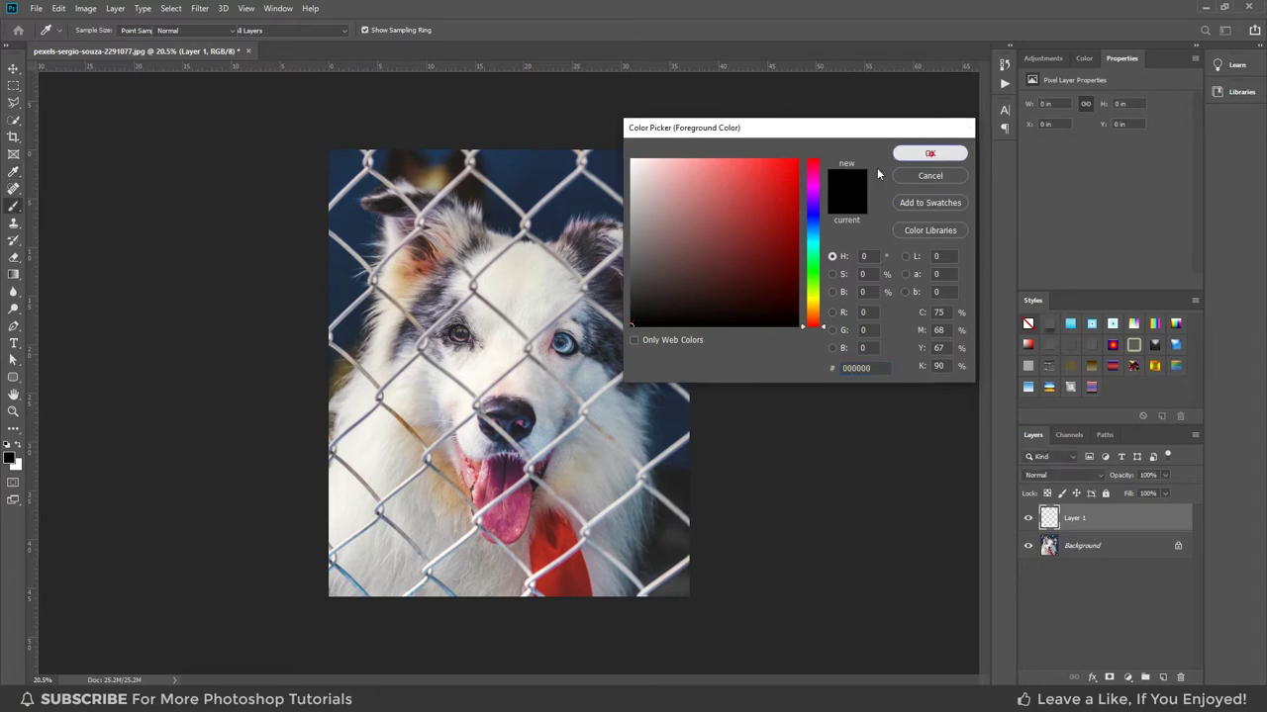
left_click(930, 154)
scroll(582, 141, "up", 1)
scroll(505, 148, "up", 1)
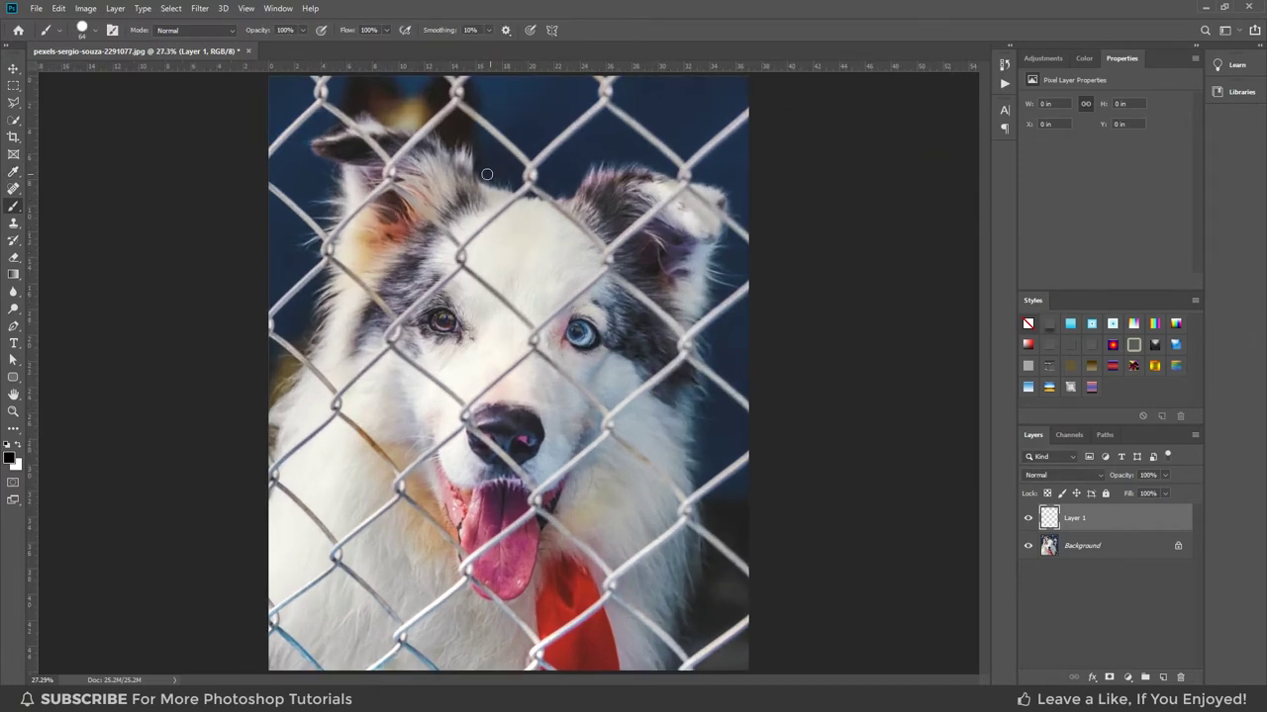
scroll(561, 211, "up", 2)
scroll(588, 129, "up", 2)
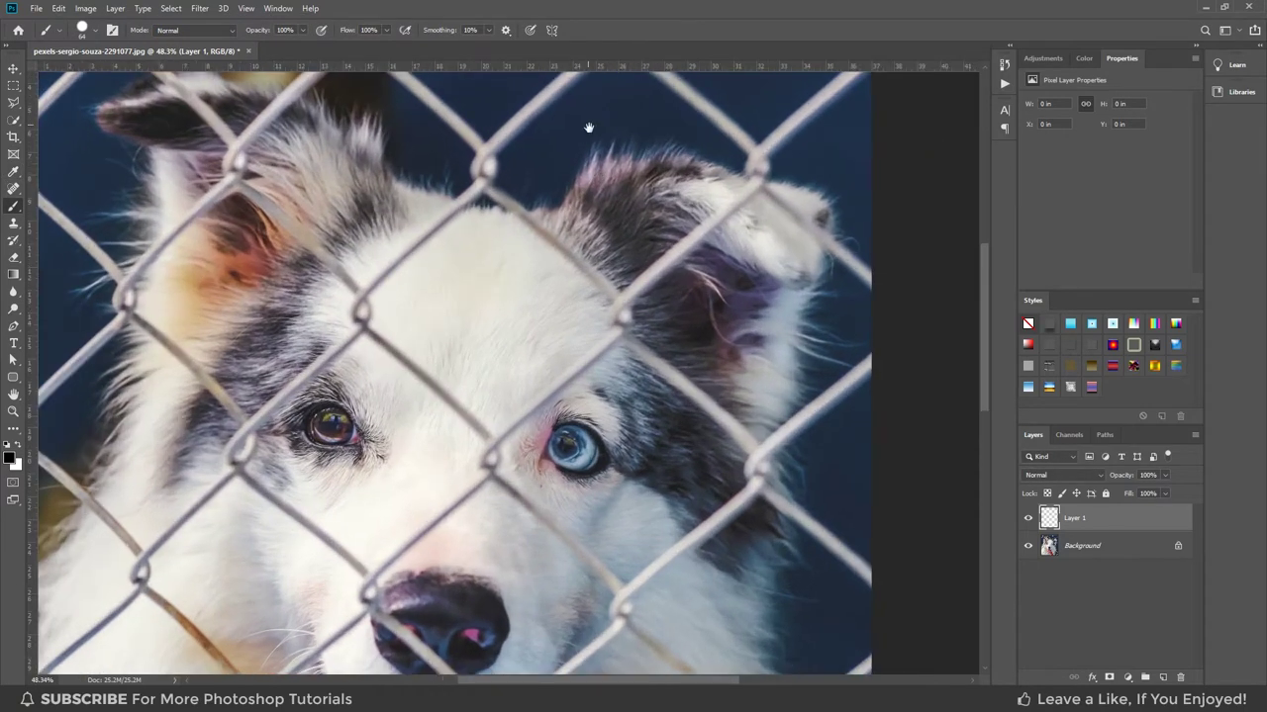
scroll(627, 197, "up", 2)
scroll(678, 237, "up", 1)
scroll(679, 216, "up", 1)
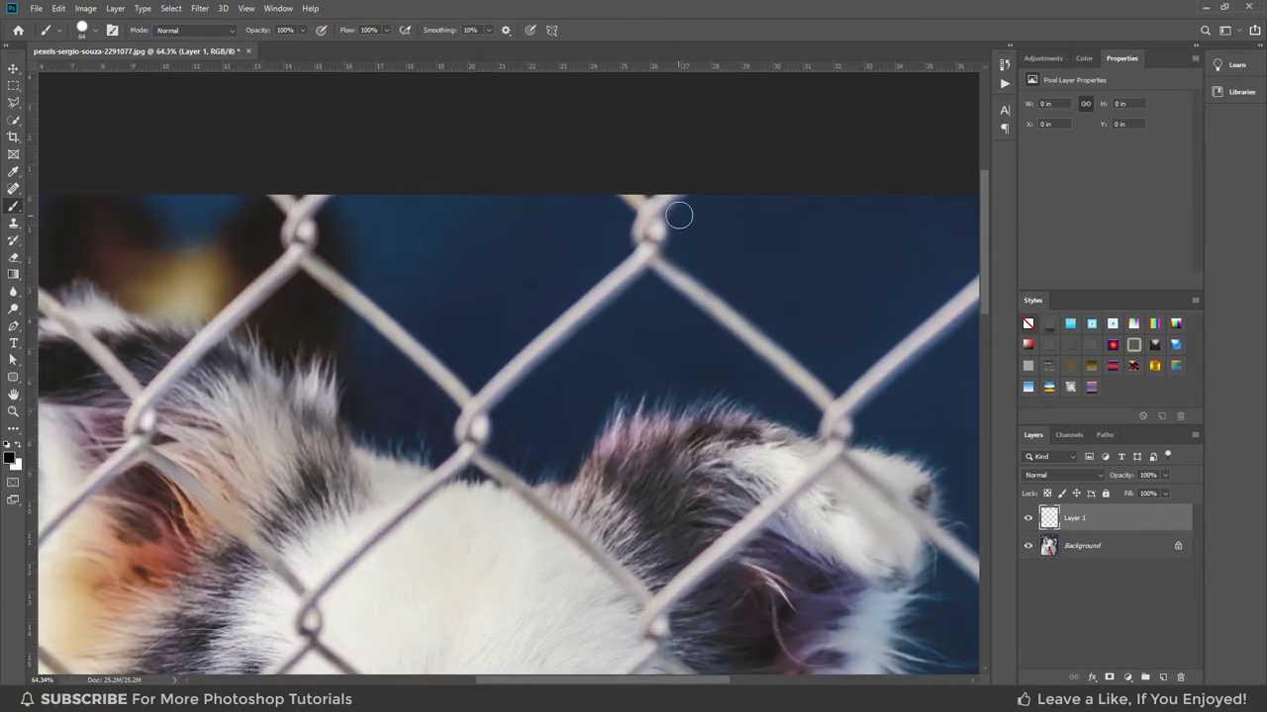
Paint straight black lines over the fence wires and junctions along the top edge.
scroll(673, 202, "up", 1)
mouse_move(664, 201)
left_mouse_down()
mouse_move(642, 204)
mouse_move(631, 237)
mouse_move(661, 248)
mouse_move(644, 252)
mouse_move(753, 128)
left_mouse_up()
left_click(744, 149)
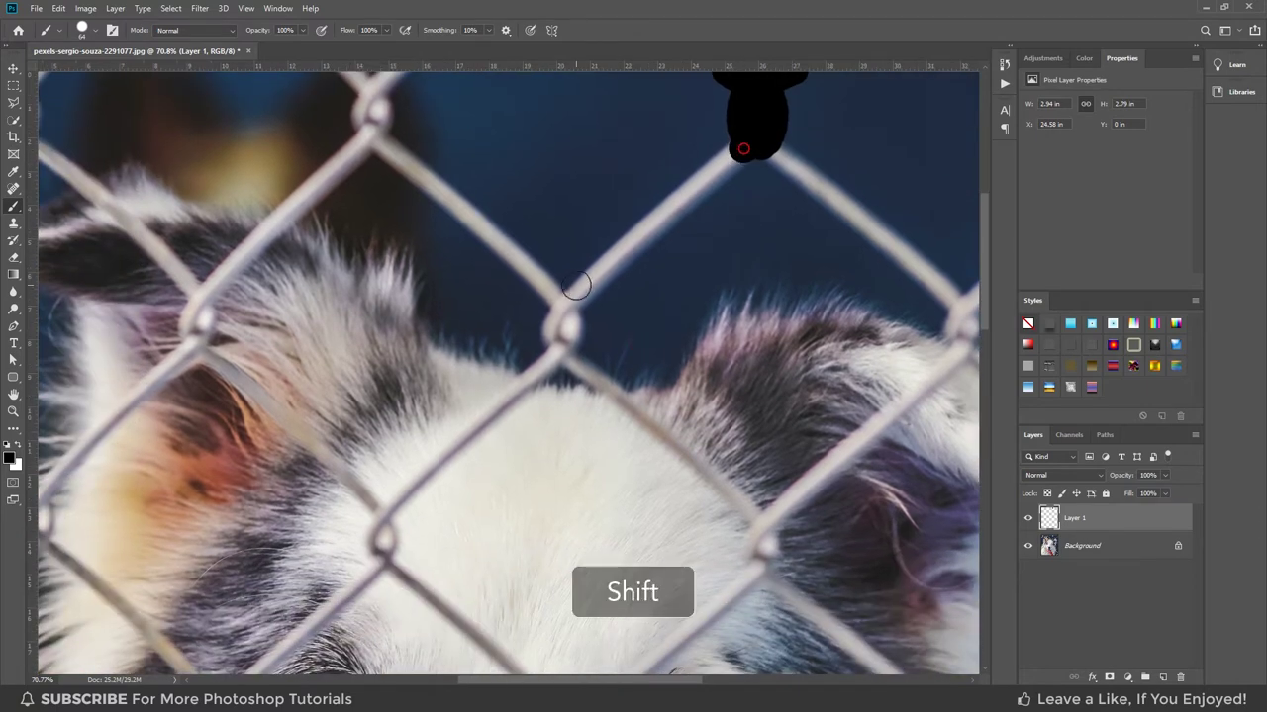
left_click(577, 297, "shift")
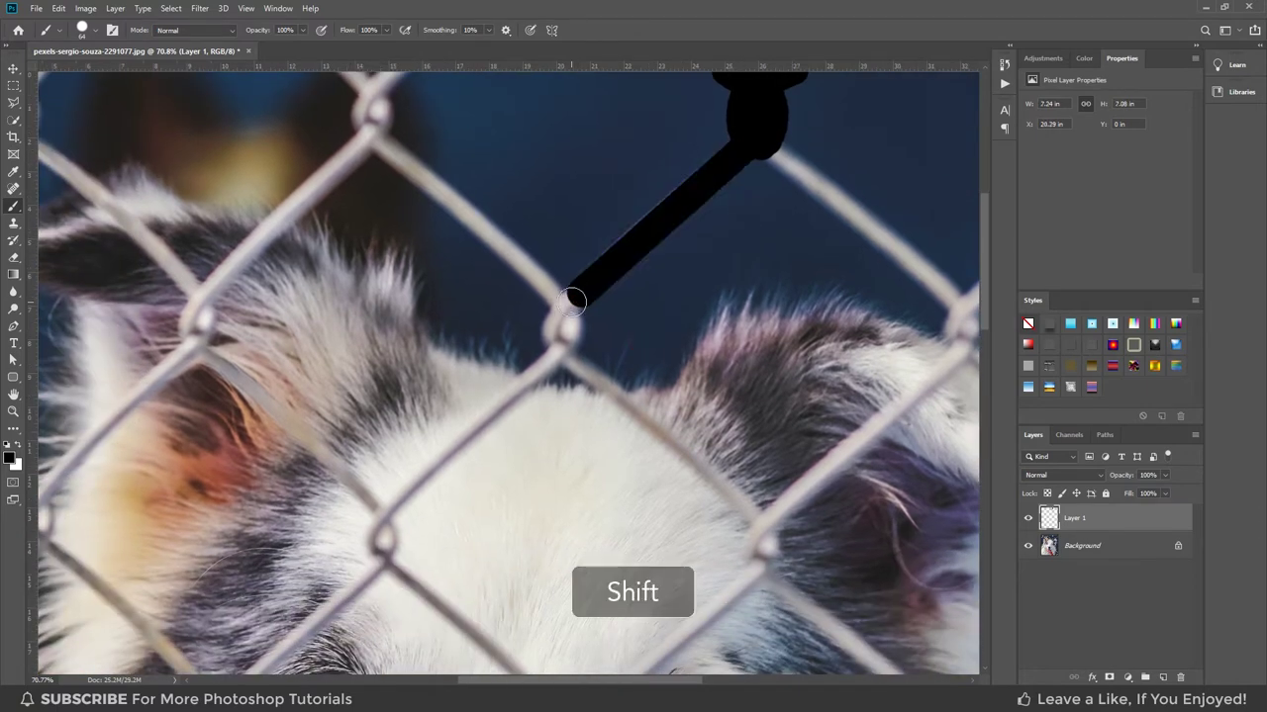
left_click_drag(574, 299, 632, 225)
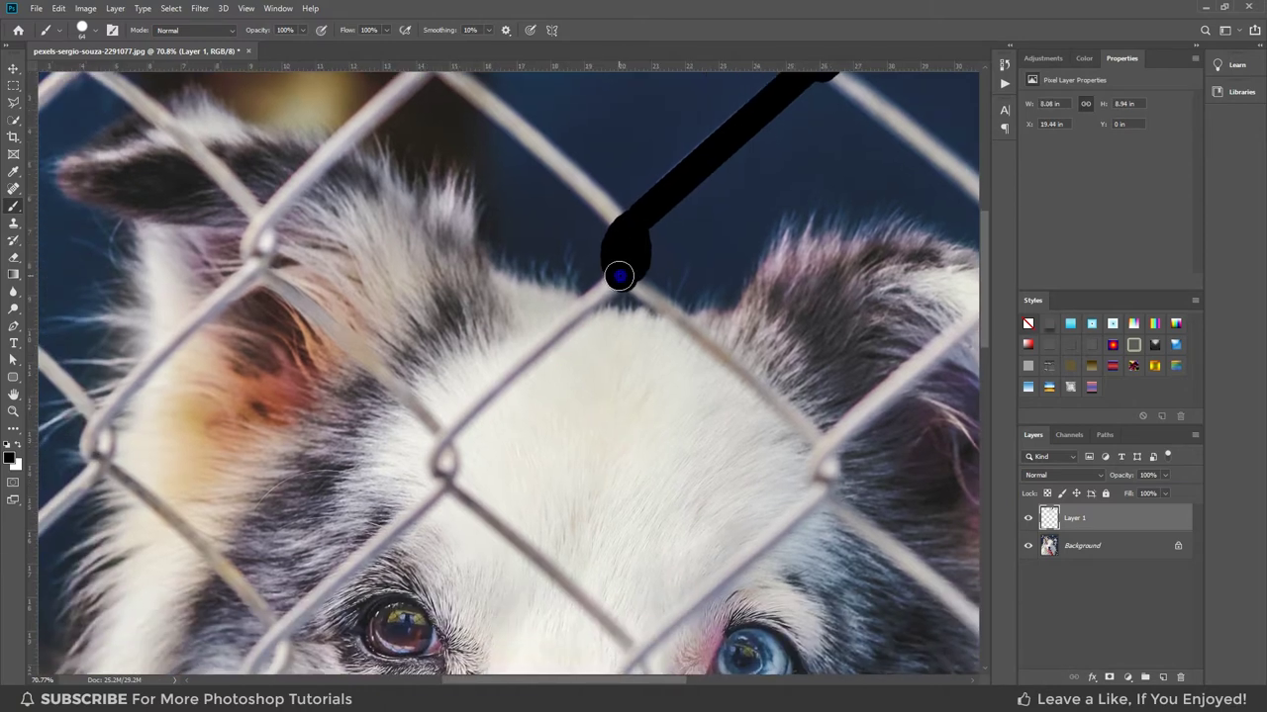
left_click(441, 447, "shift")
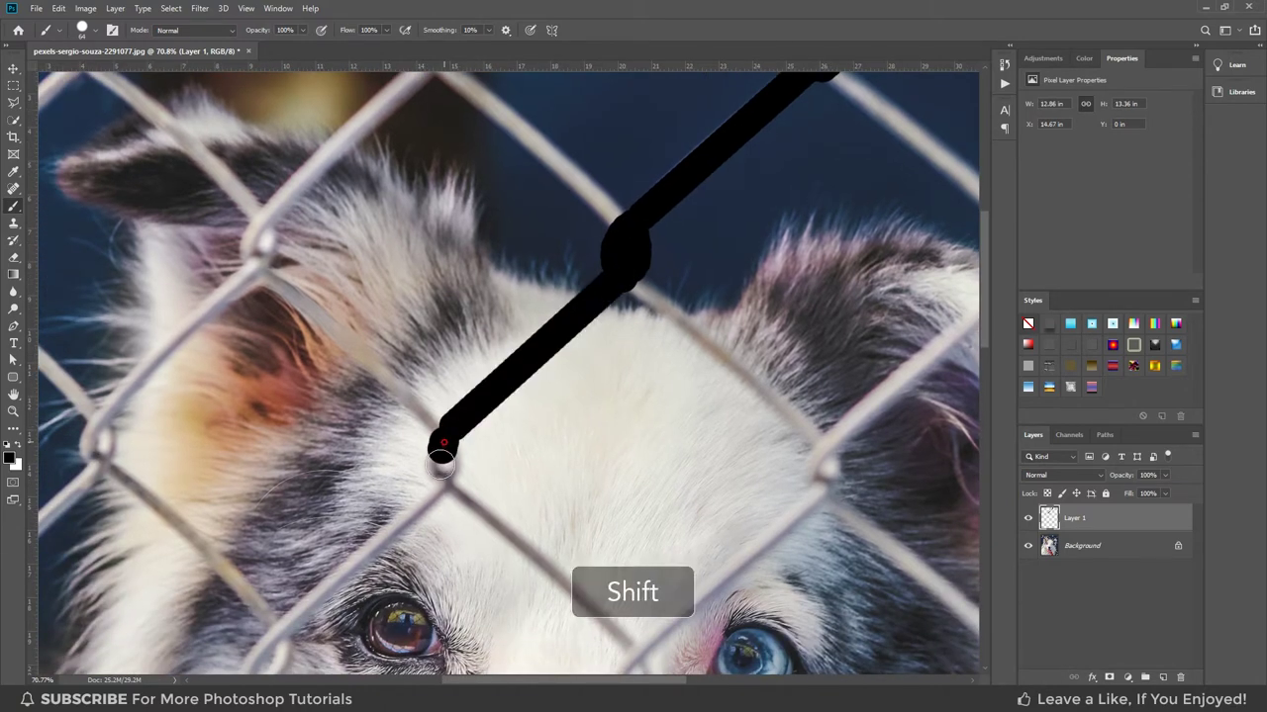
left_click_drag(442, 457, 576, 285)
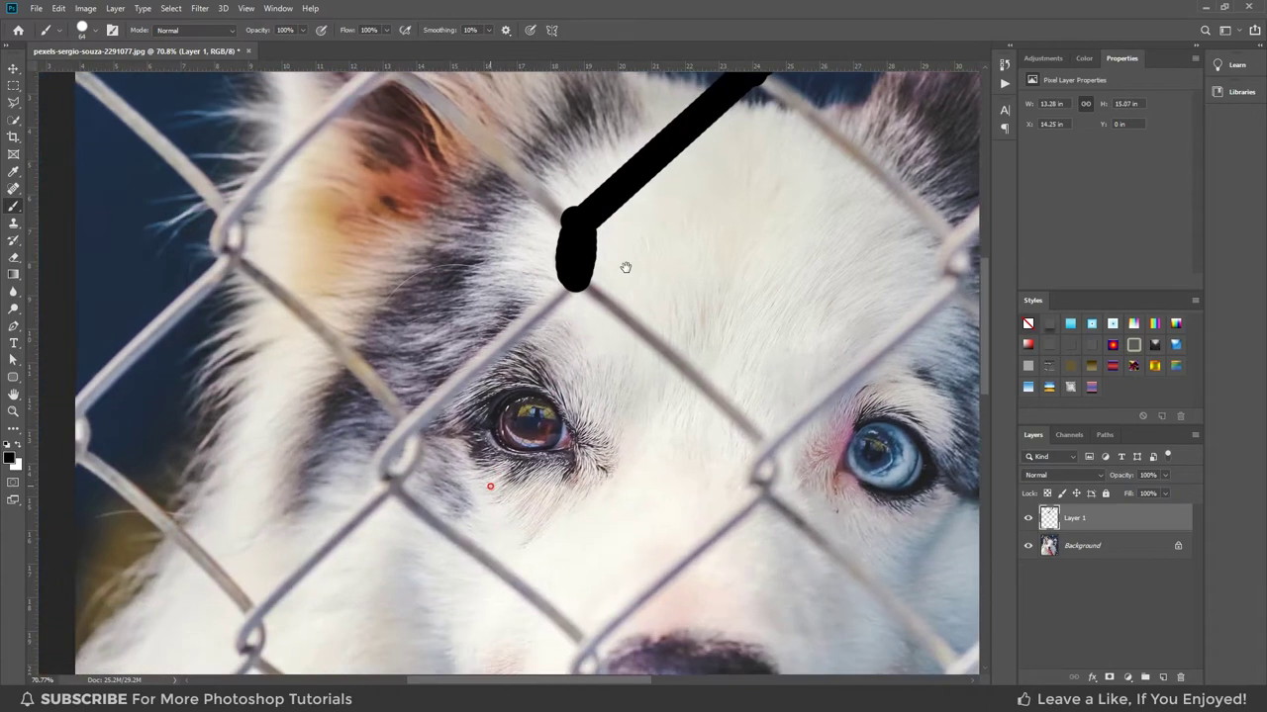
left_click(409, 414, "shift")
left_click_drag(409, 414, 396, 477)
left_click_drag(396, 477, 550, 344)
left_click(413, 457, "shift")
left_click_drag(414, 457, 396, 535)
scroll(407, 545, "down", 2)
Trace the wires over the top of the dog's head down to the left edge in black.
mouse_move(591, 346)
left_mouse_down()
mouse_move(672, 249)
mouse_move(550, 695)
left_mouse_up()
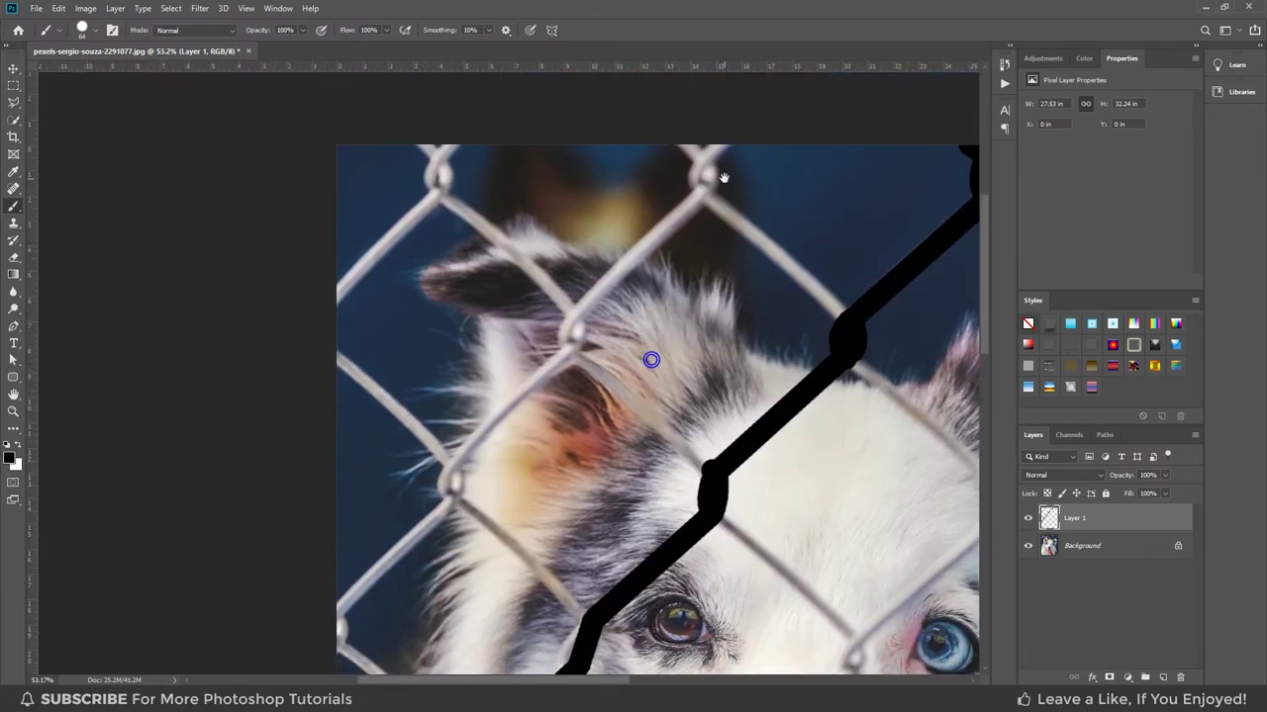
mouse_move(722, 148)
left_mouse_down()
mouse_move(684, 142)
mouse_move(692, 184)
left_mouse_up()
left_click(578, 317, "shift")
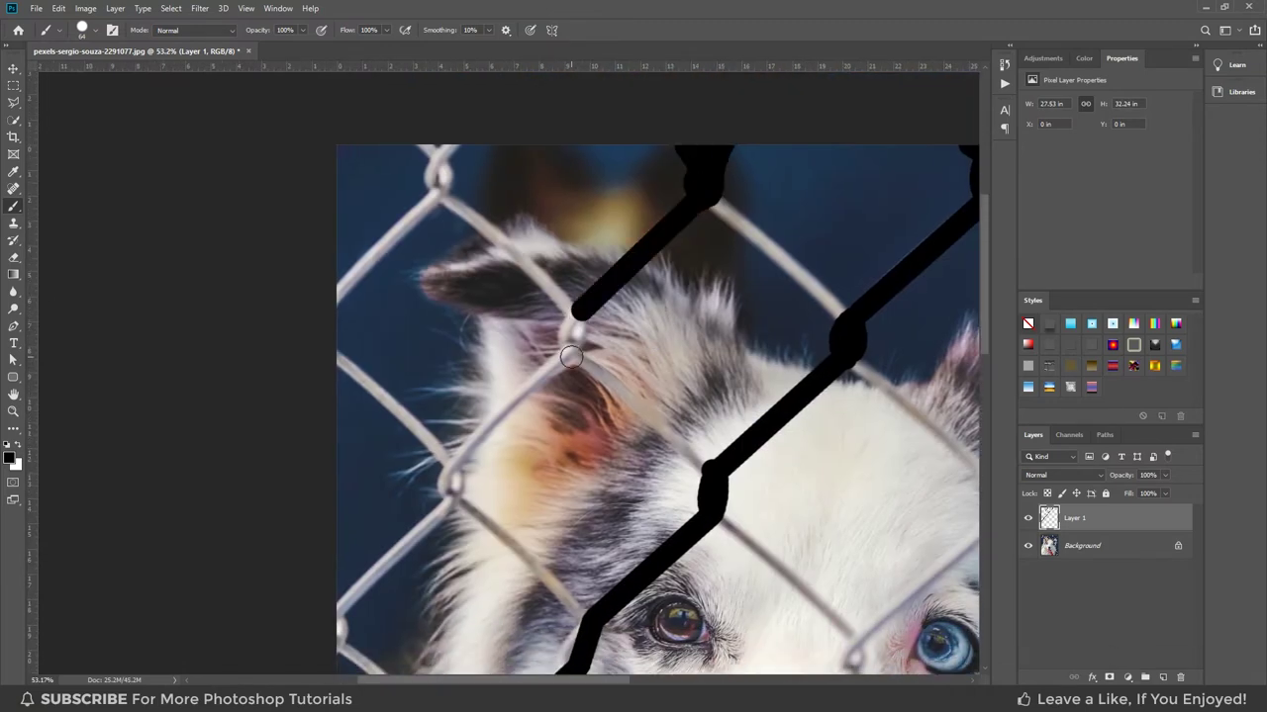
left_click_drag(577, 317, 564, 358)
left_click(458, 460, "shift")
left_click_drag(488, 494, 529, 342)
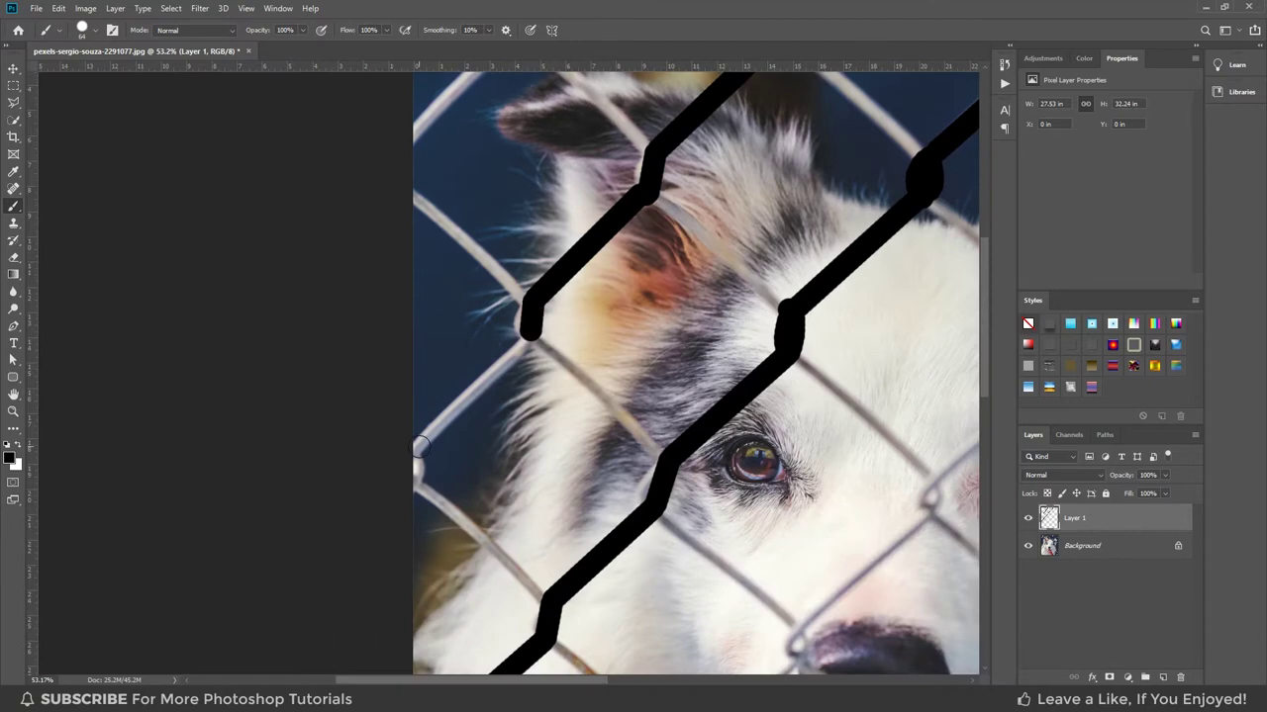
left_click(399, 497, "shift")
left_click_drag(475, 149, 419, 351)
mouse_move(455, 237)
left_mouse_down()
mouse_move(428, 186)
mouse_move(452, 241)
left_mouse_up()
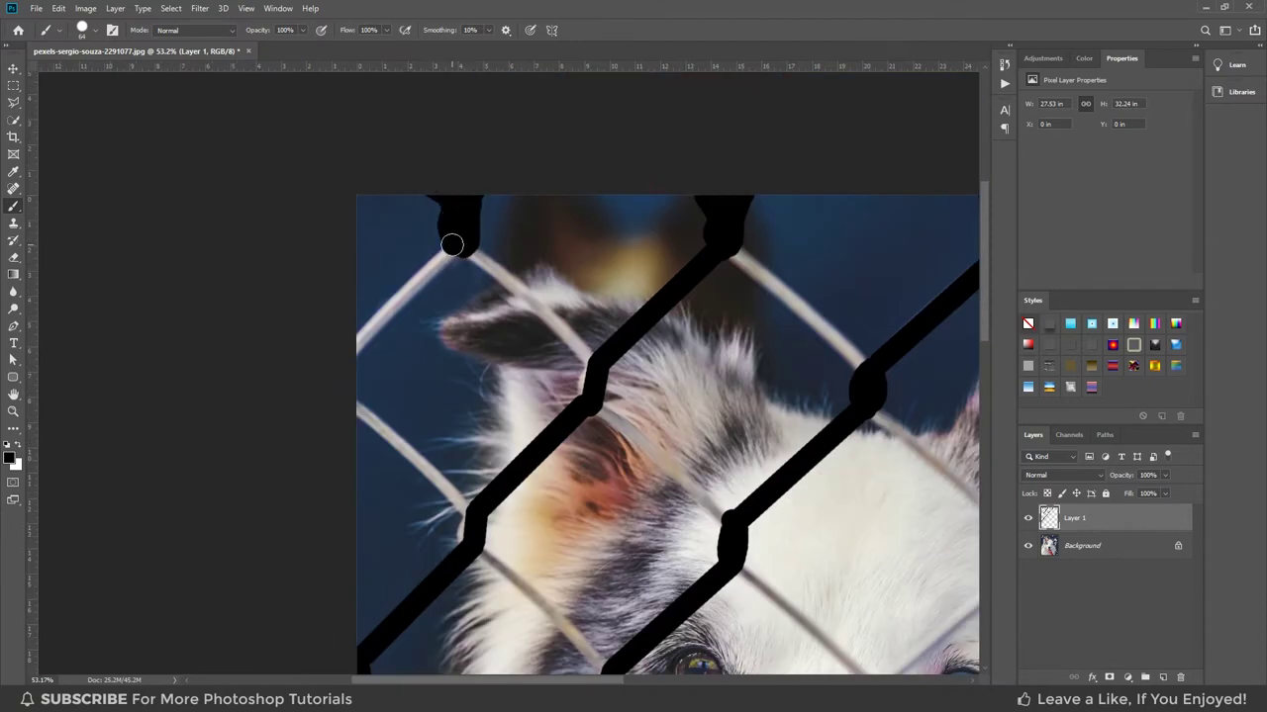
left_click(362, 356, "shift")
left_click(461, 245)
left_click(534, 302, "shift")
left_click(582, 362, "shift")
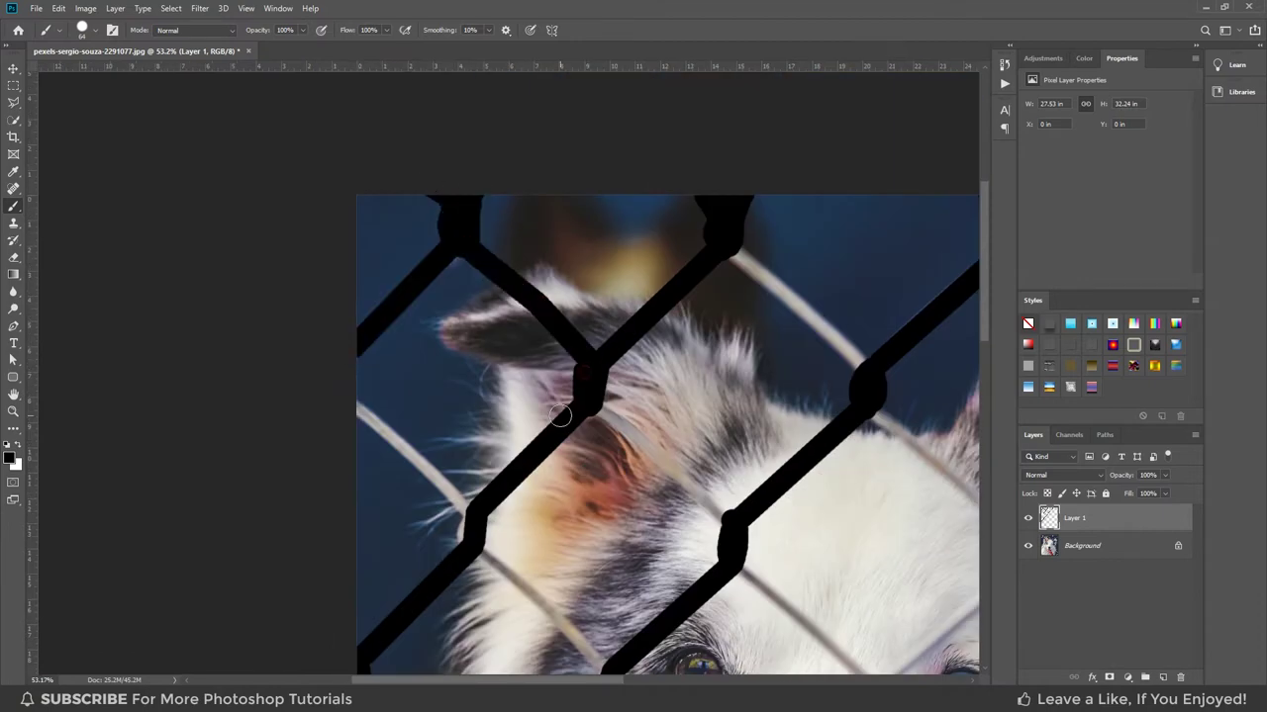
left_click(447, 515, "shift")
Paint black lines along the wires on the right side of the dog's head.
left_click_drag(453, 522, 416, 387)
scroll(417, 367, "down", 2)
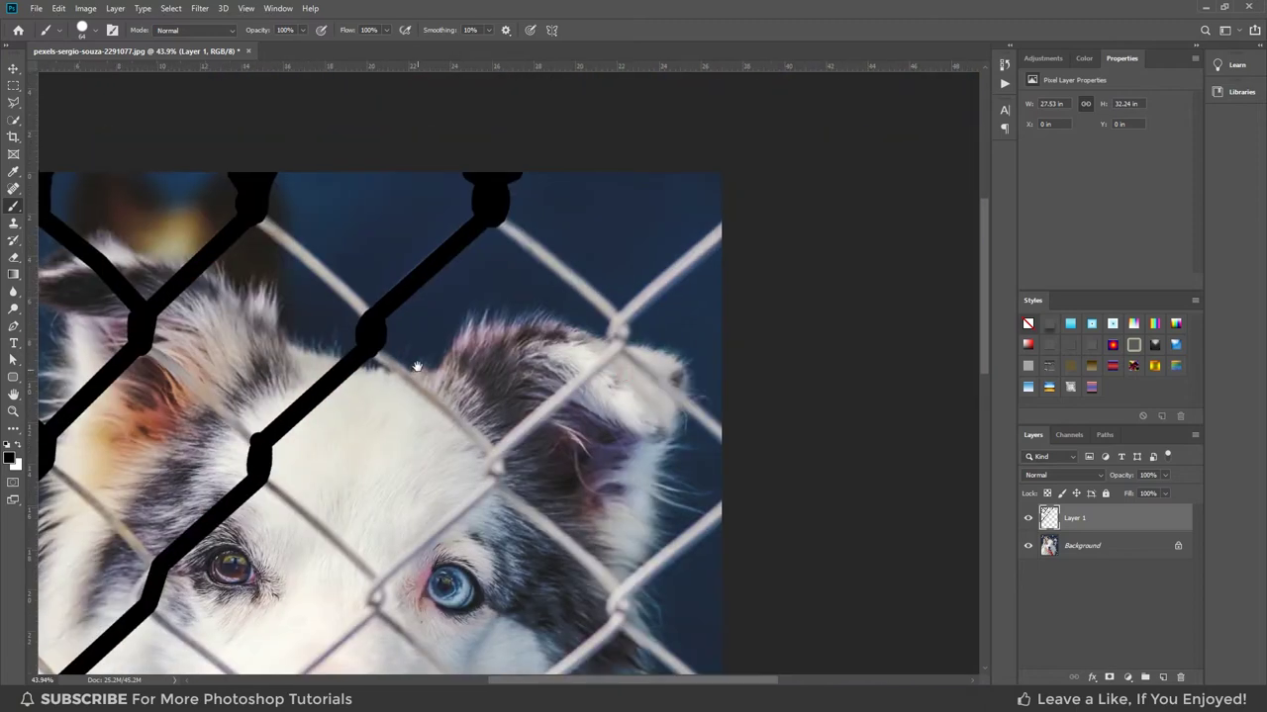
left_click(500, 222)
left_click(617, 320, "shift")
left_click(617, 353, "shift")
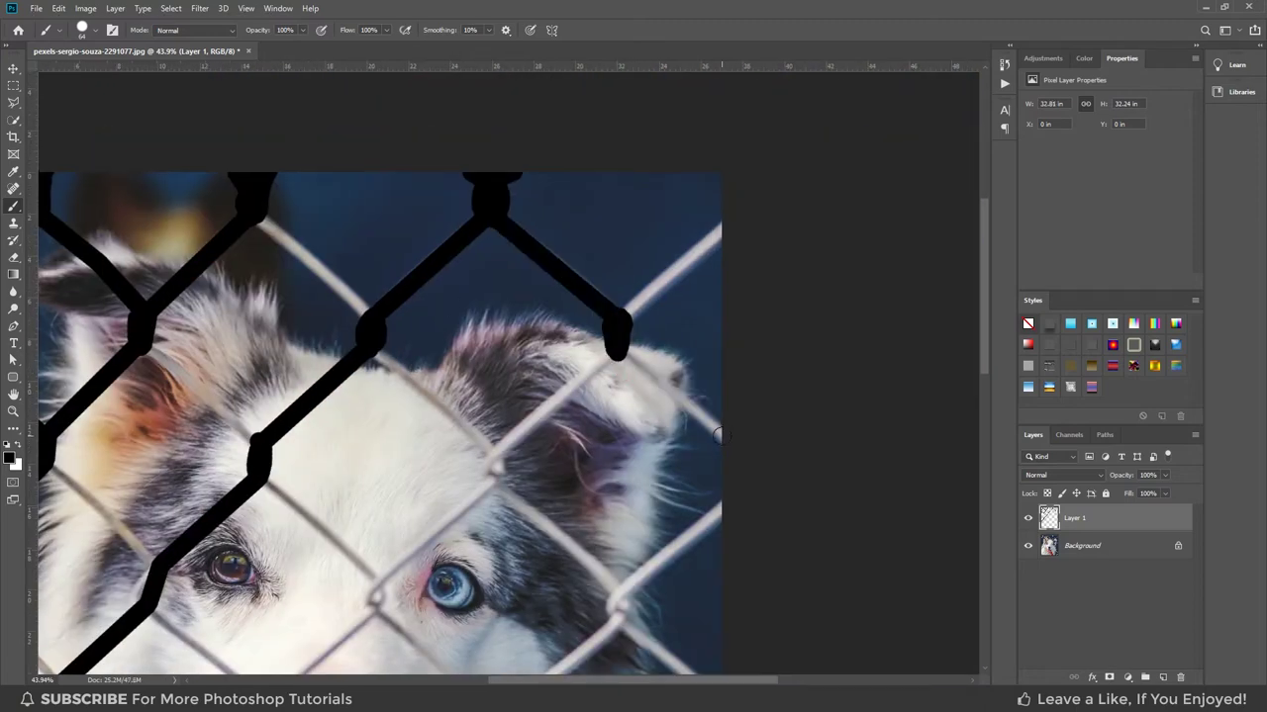
left_click(718, 436, "shift")
Trace the upper-left wires down-right to the image's right edge in black.
left_click_drag(254, 216, 271, 139)
left_click(271, 140)
left_click(380, 237, "shift")
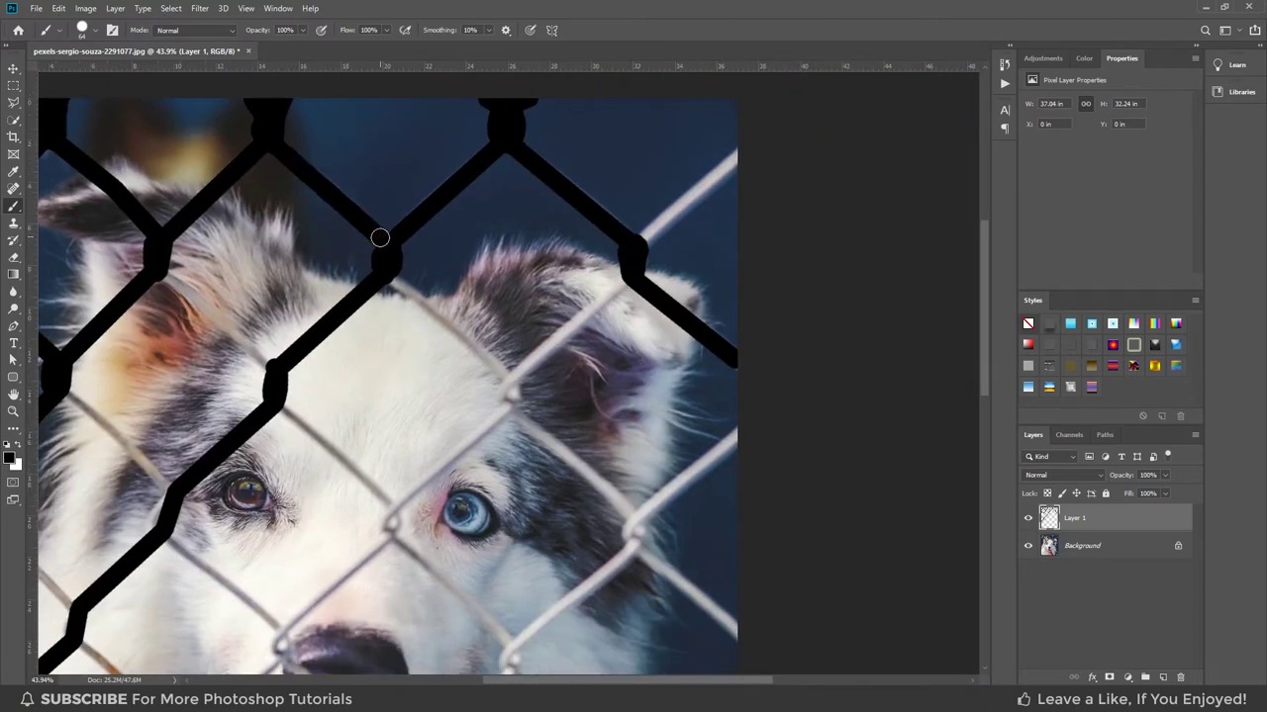
left_click(506, 379, "shift")
left_click(513, 413, "shift")
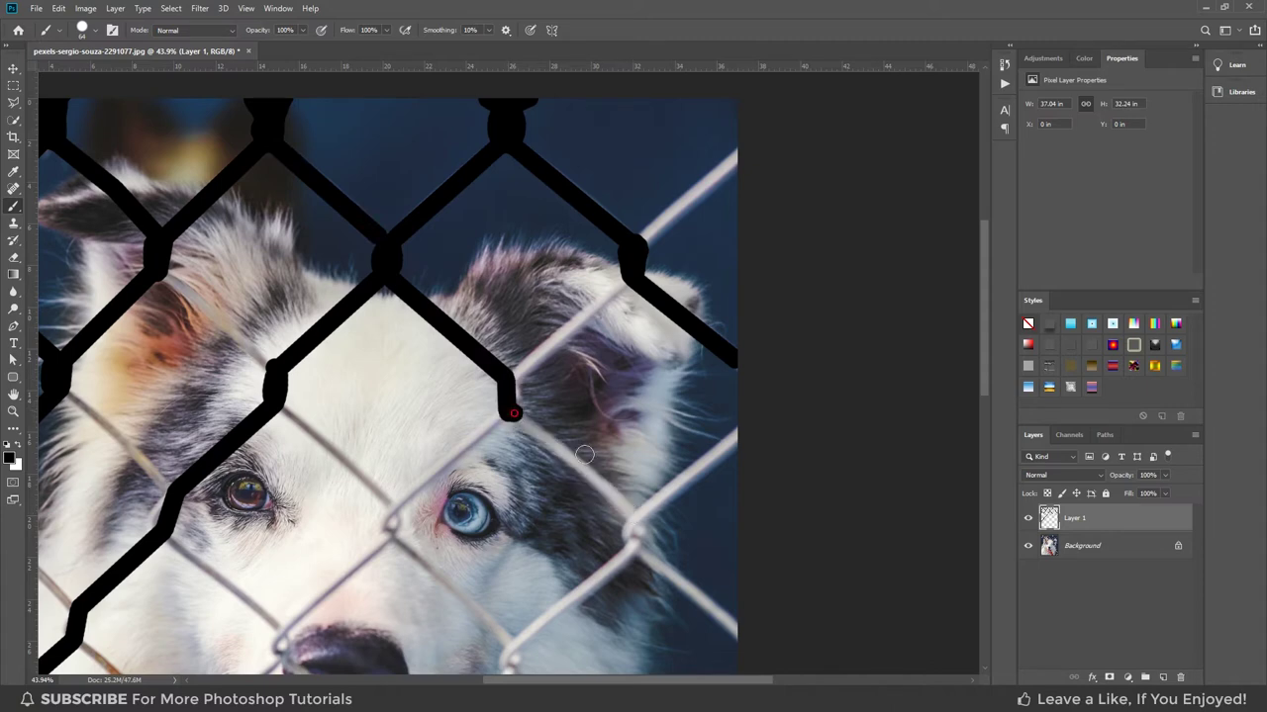
left_click(629, 510, "shift")
left_click_drag(630, 511, 565, 342)
left_click(572, 380, "shift")
left_click(673, 460, "shift")
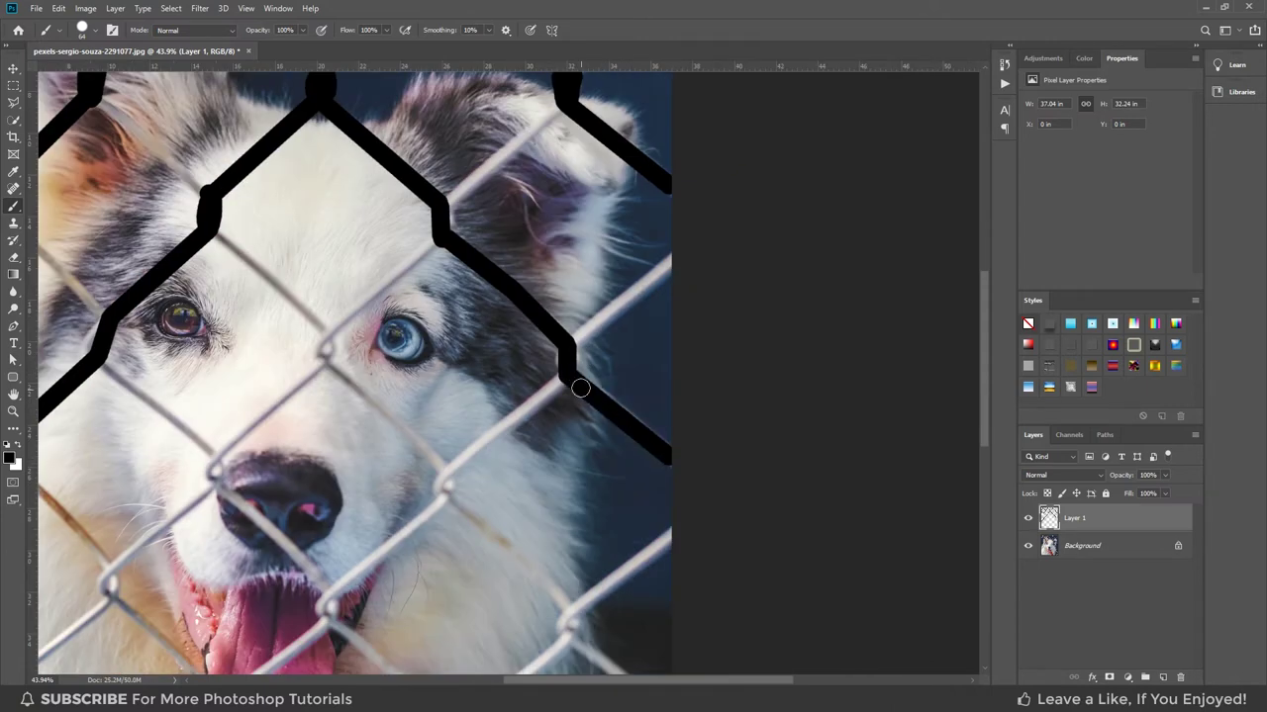
left_click(567, 351, "shift")
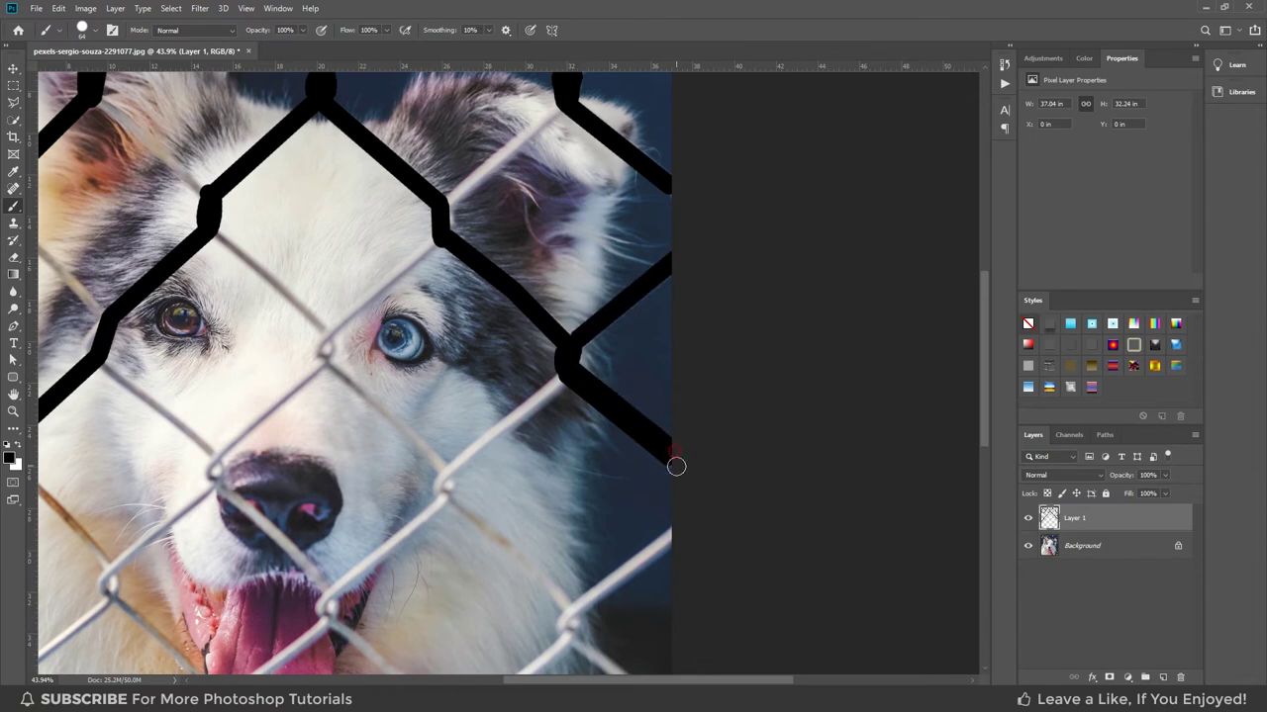
left_click_drag(673, 464, 704, 339)
Paint a black line along an upper fence wire running down-right toward the lower right.
scroll(438, 249, "down", 2)
left_click_drag(438, 249, 417, 301)
left_click(283, 172)
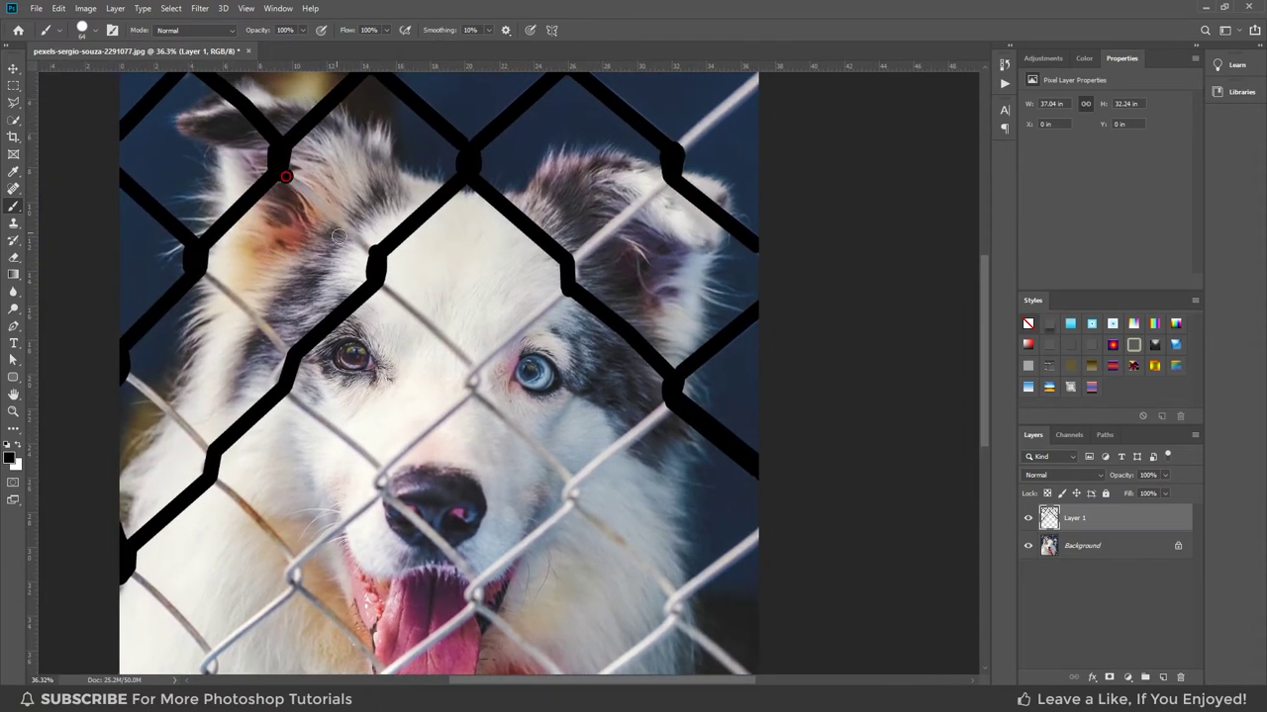
left_click(375, 259, "shift")
left_click(472, 371, "shift")
left_click(568, 479, "shift")
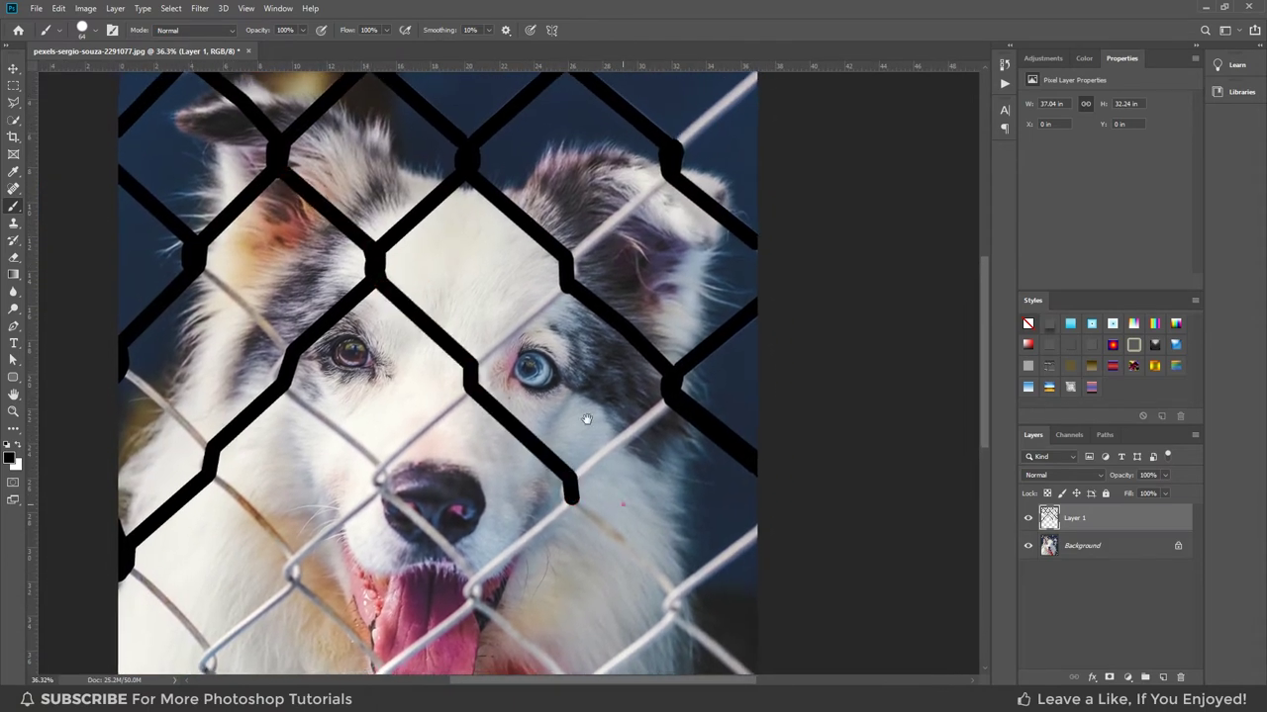
mouse_move(568, 479)
left_mouse_down()
mouse_move(521, 362)
mouse_move(628, 500)
mouse_move(712, 564)
left_mouse_up()
Trace the wire from the upper-left junction past the nose to the lower right.
scroll(524, 333, "left", 5)
left_click_drag(346, 157, 428, 235)
left_click(521, 350, "shift")
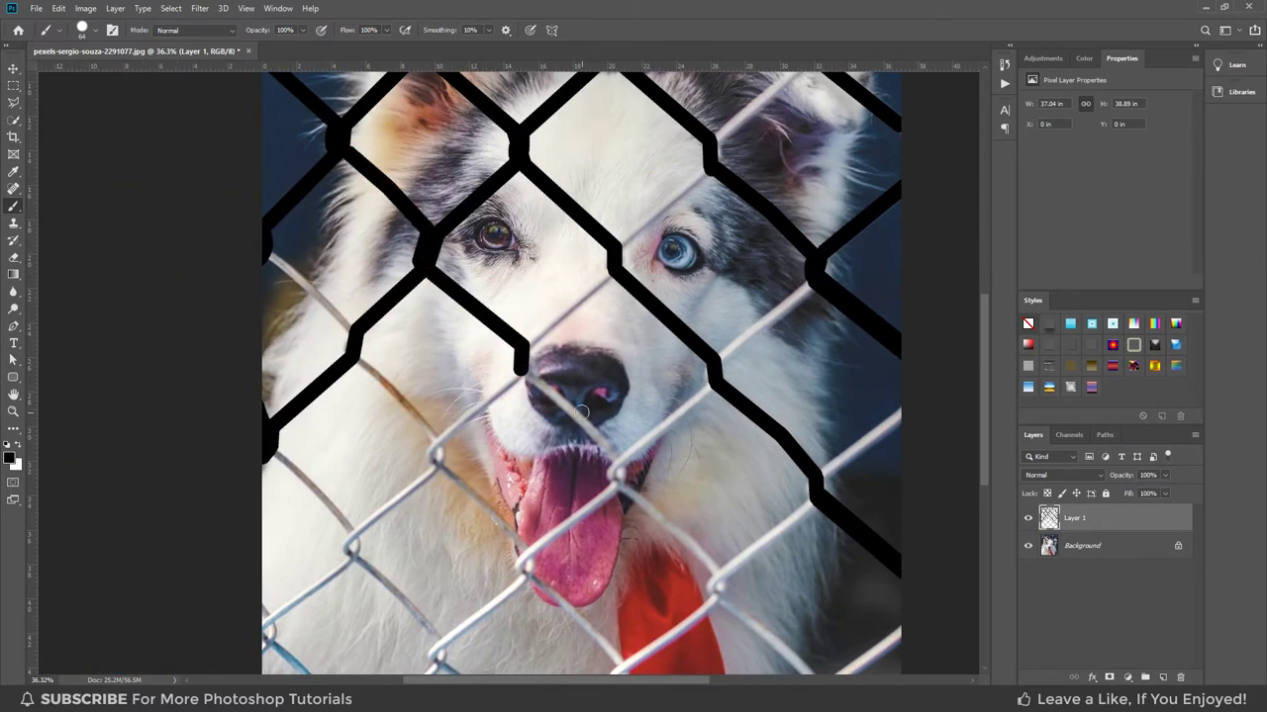
left_click(615, 469, "shift")
left_click(712, 566, "shift")
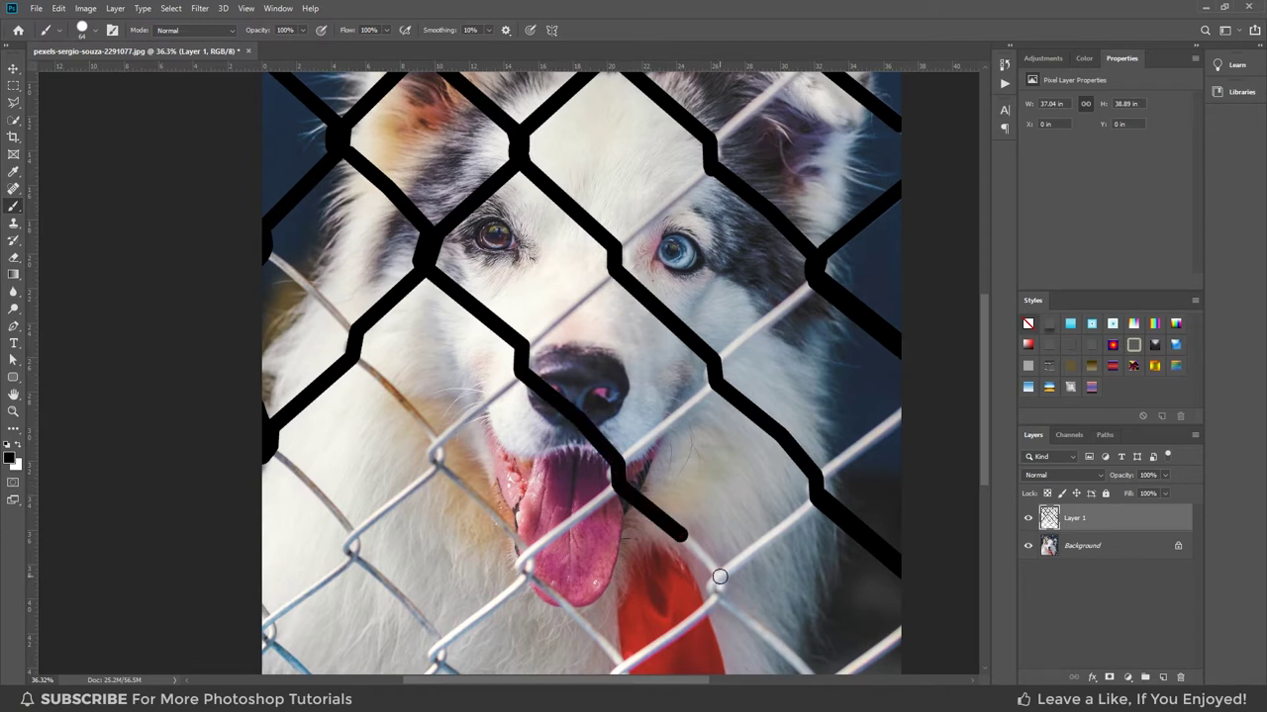
left_click_drag(715, 584, 596, 386)
left_click(596, 392, "shift")
left_click(654, 432, "shift")
left_click(701, 487, "shift")
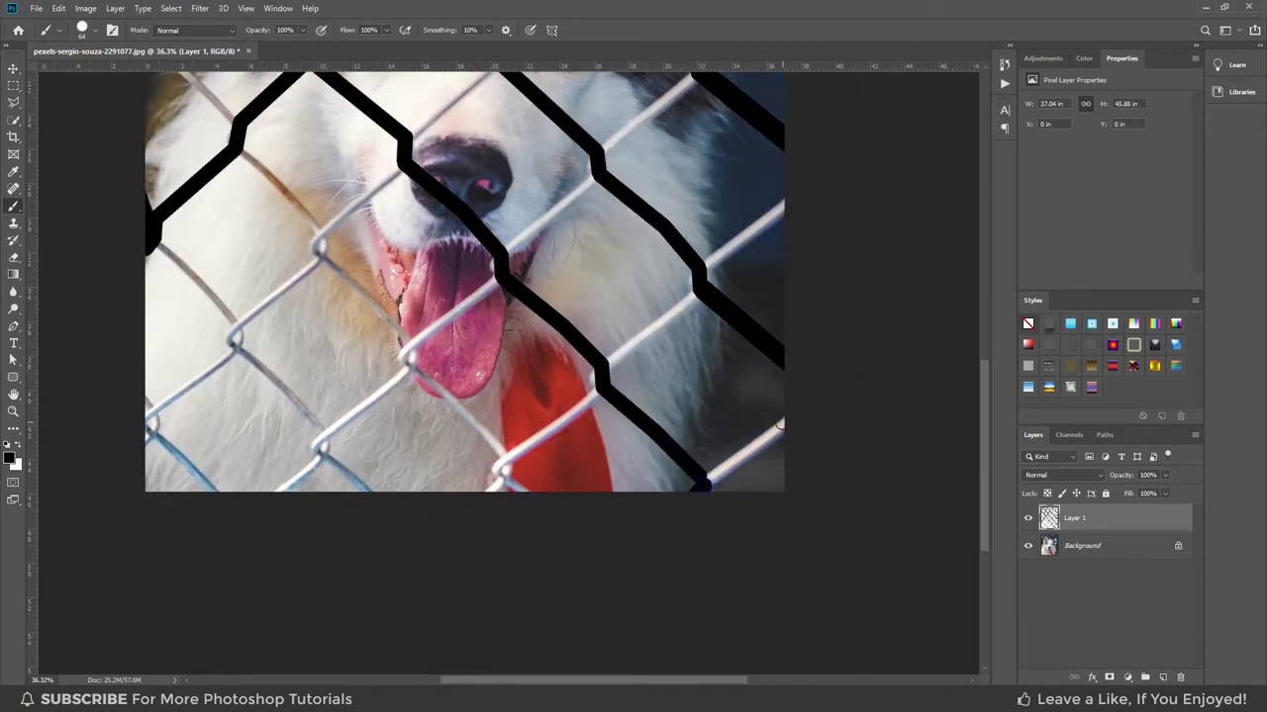
scroll(509, 492, "up", 2)
Paint the wire from the upper-left edge past the eye and tongue to the bottom edge.
left_click(275, 166)
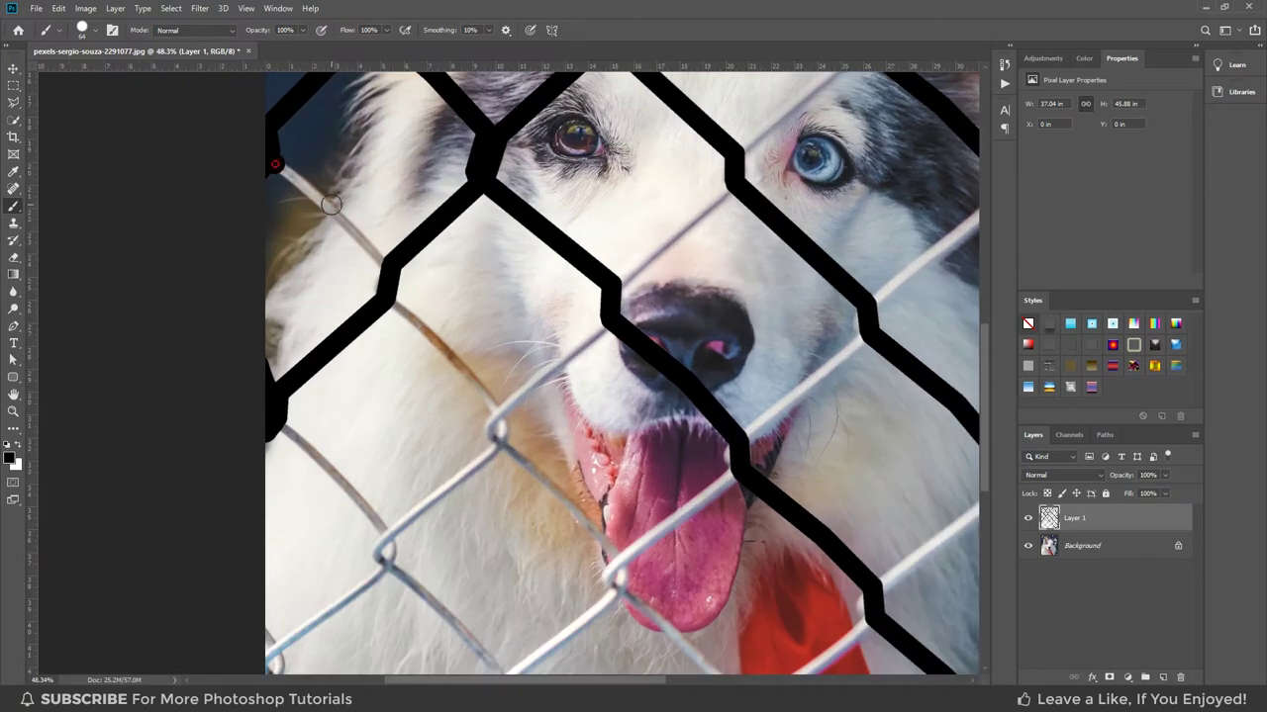
left_click(384, 289, "shift")
left_click(501, 415, "shift")
left_click(489, 437, "shift")
left_click(562, 495, "shift")
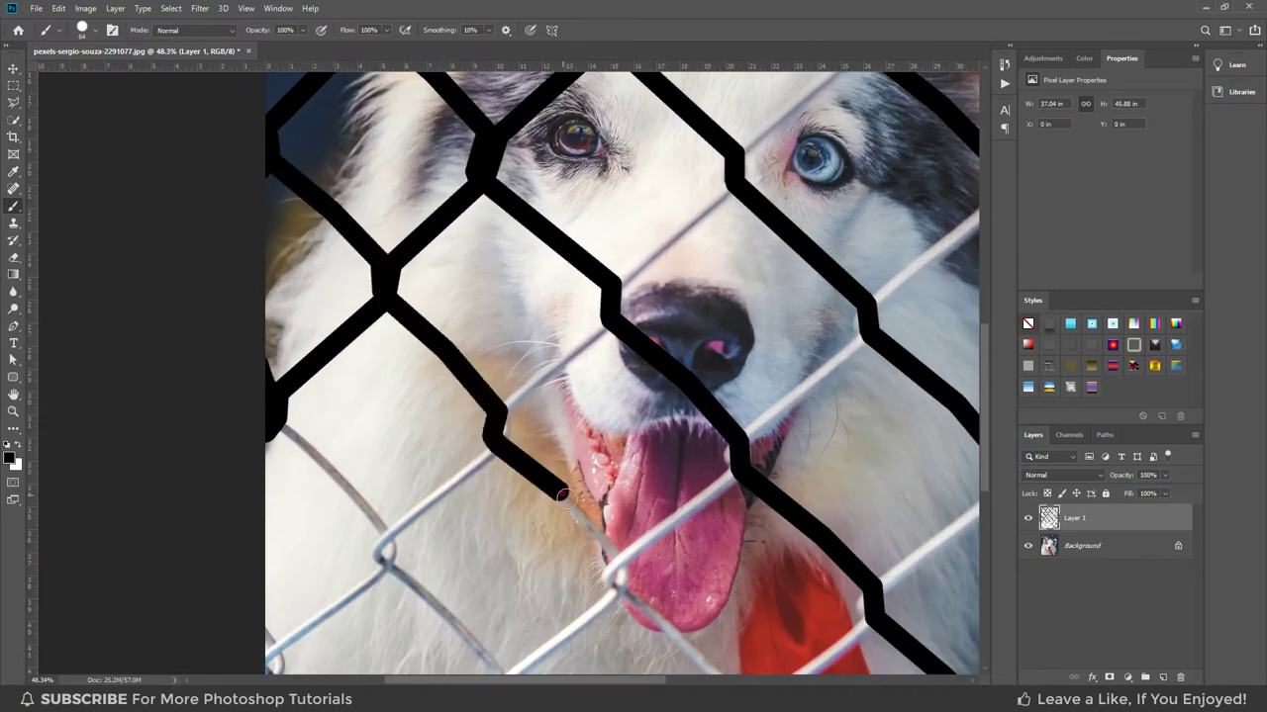
left_click_drag(562, 494, 509, 383)
left_click(571, 430, "shift")
left_click(556, 455, "shift")
left_click(693, 594, "shift")
left_click_drag(710, 600, 639, 542)
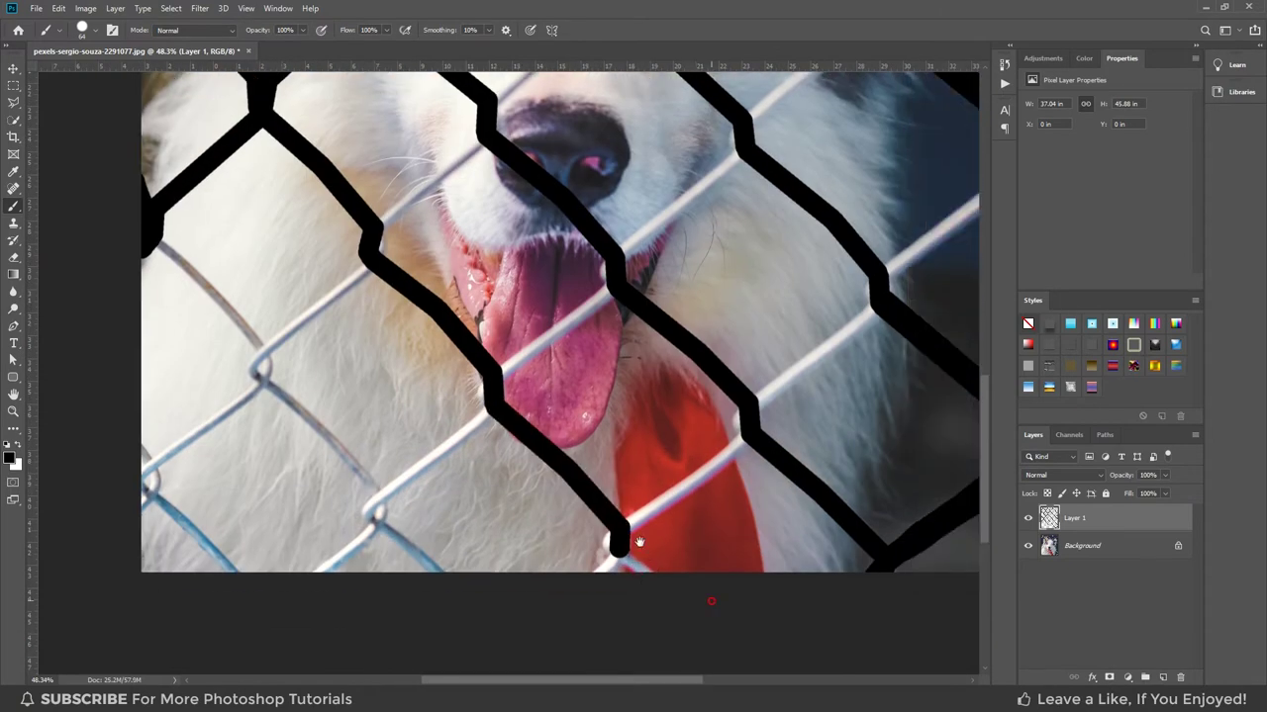
left_click(638, 579, "shift")
Cover the remaining left-side wires down to the bottom edge with black lines.
left_click_drag(171, 262, 325, 274)
left_click(315, 258)
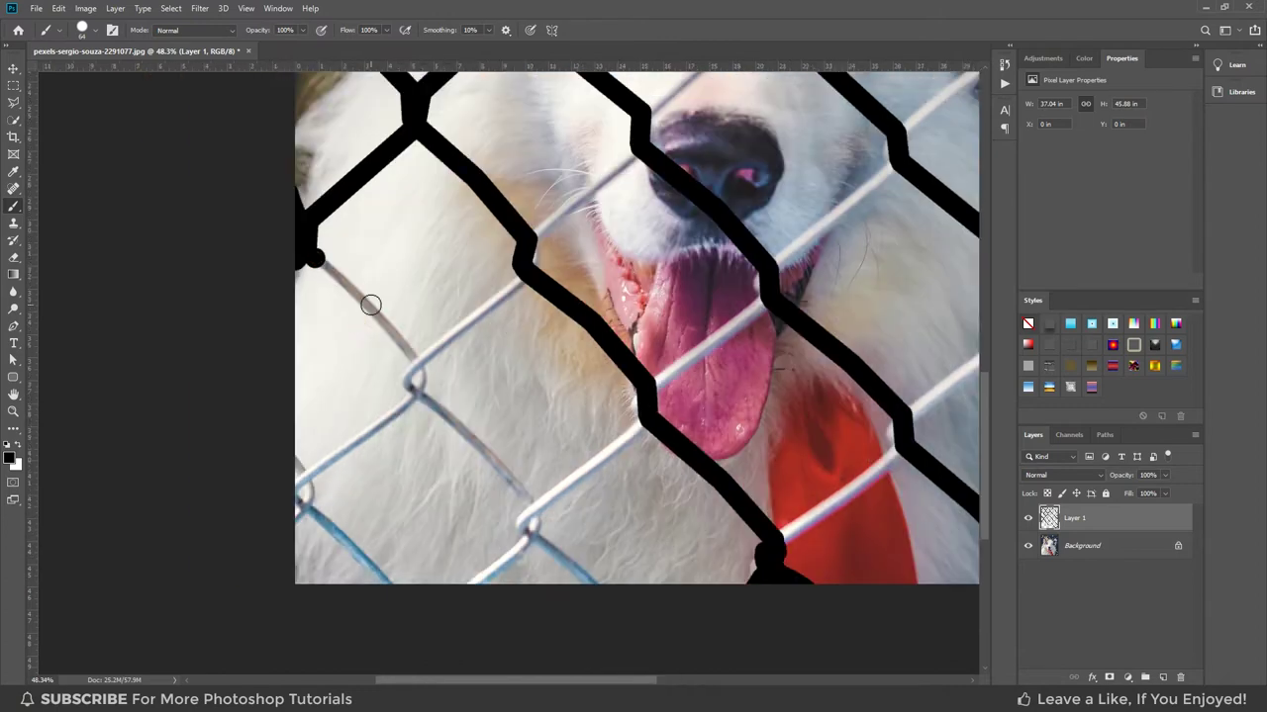
left_click(377, 305, "shift")
left_click(412, 359, "shift")
left_click(410, 384, "shift")
left_click(525, 498, "shift")
left_click(533, 536, "shift")
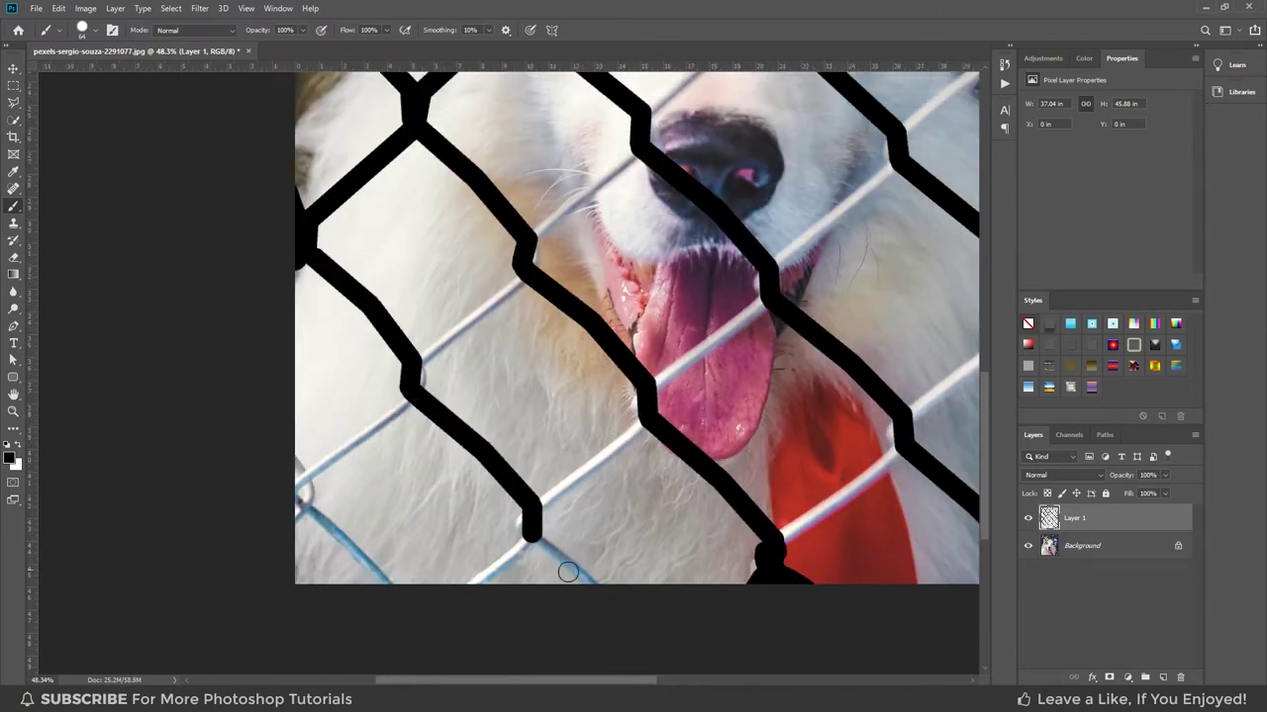
left_click(599, 596, "shift")
left_click(307, 473)
left_click(313, 508, "shift")
left_click(402, 595, "shift")
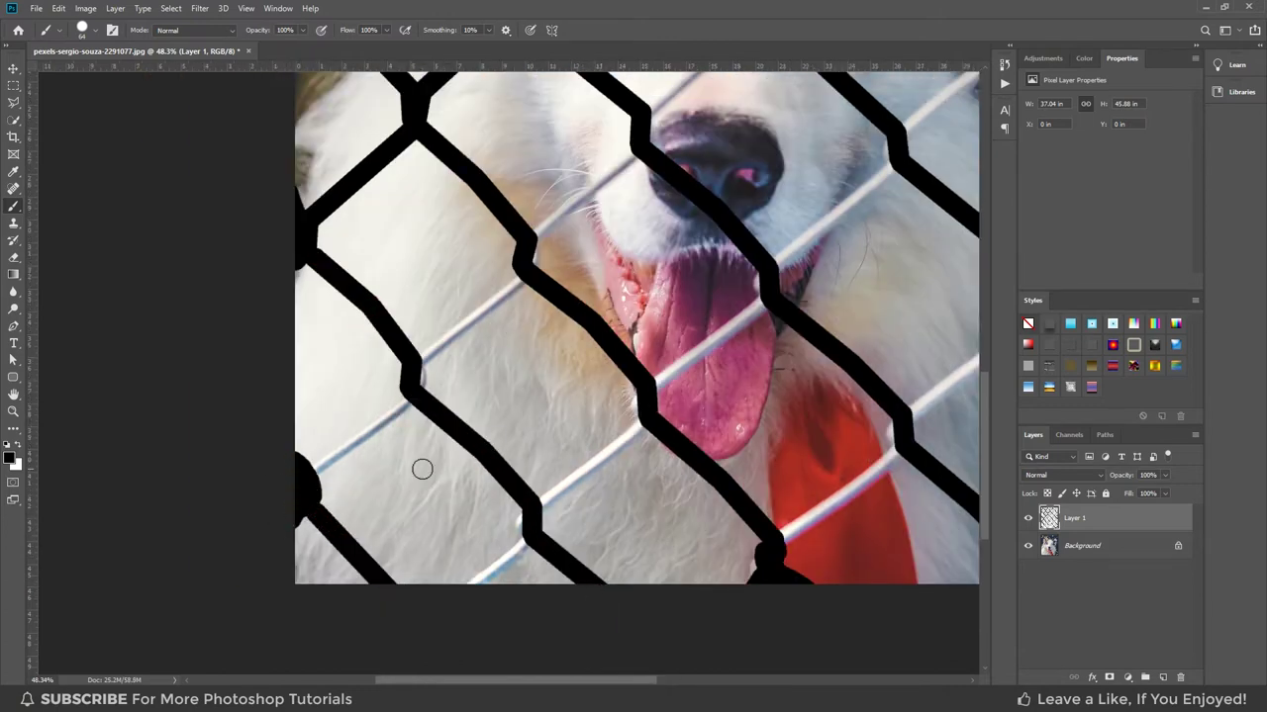
Trace the wires from the right edge down-left across the cheek and tongue.
scroll(422, 469, "down", 2)
left_click(879, 302)
left_click(796, 368, "shift")
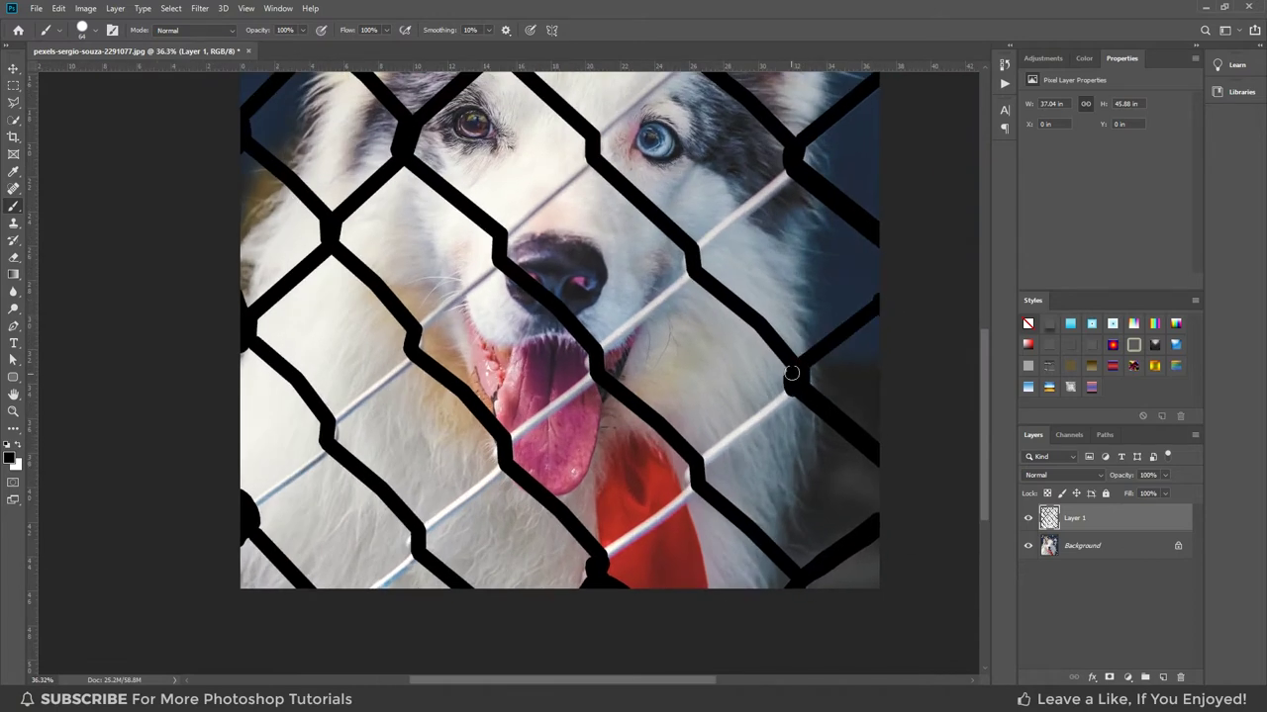
left_click(696, 474, "shift")
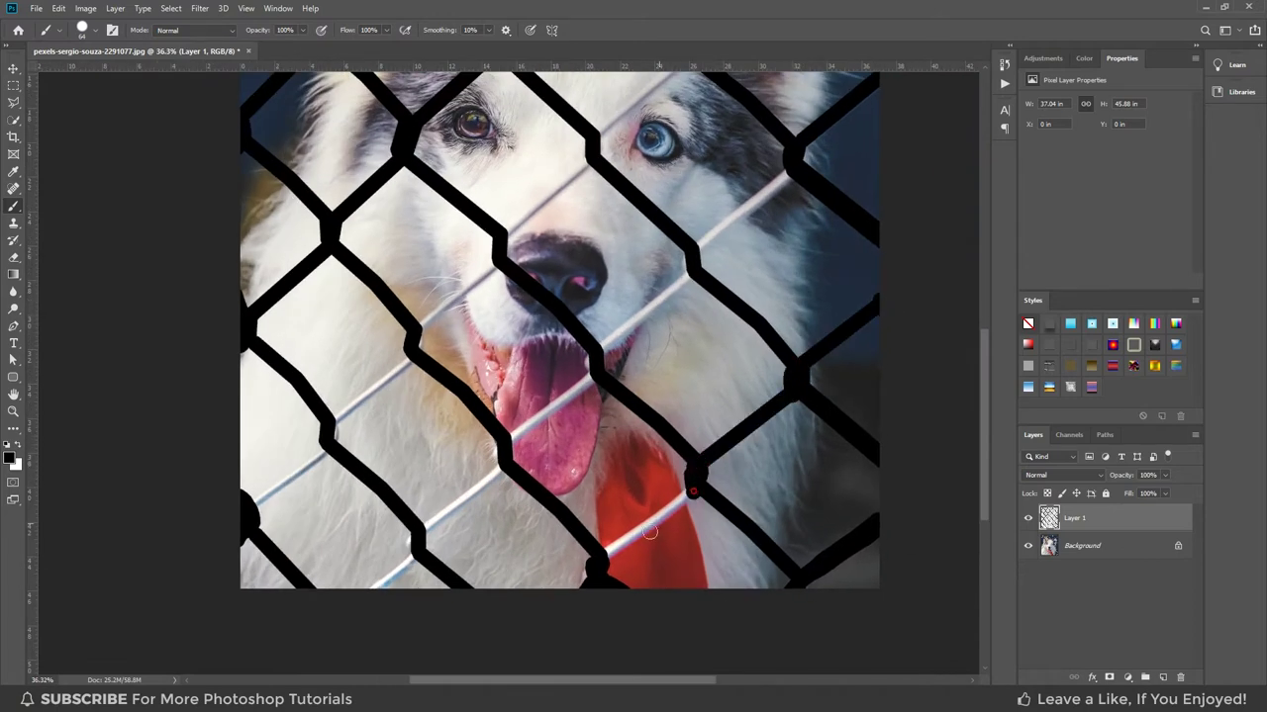
left_click(595, 571, "shift")
left_click(790, 173)
left_click(699, 243, "shift")
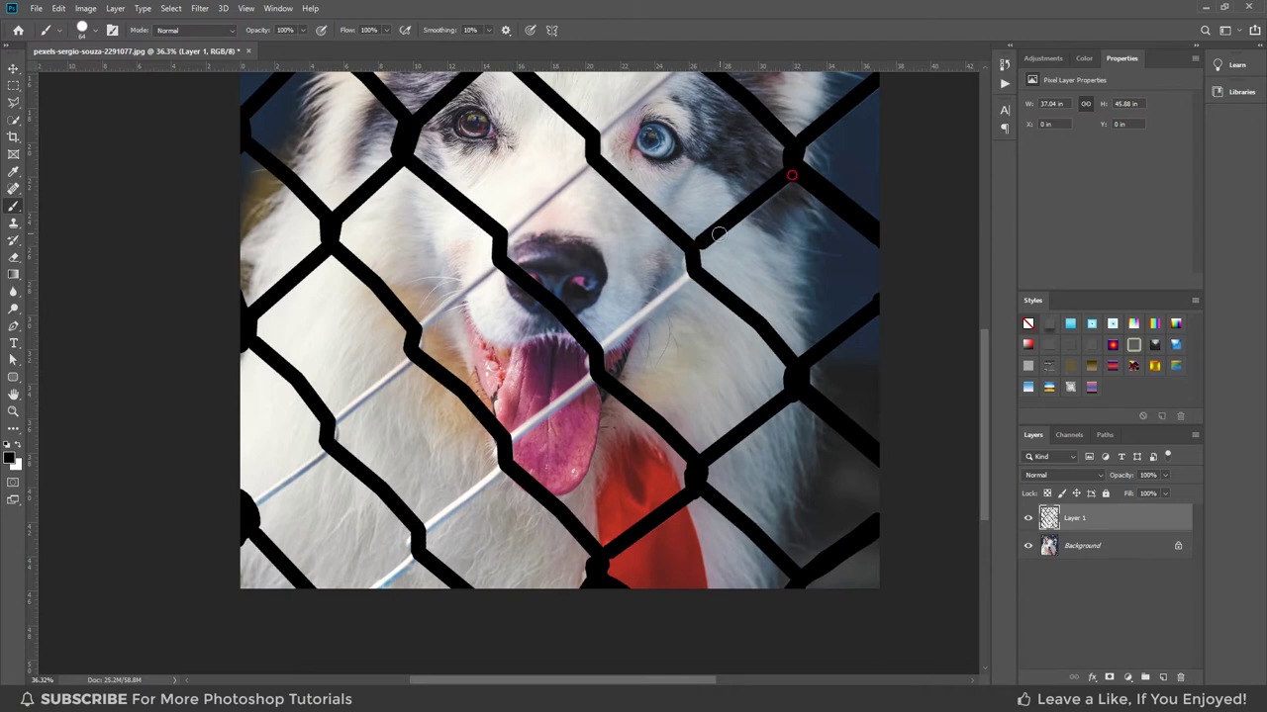
left_click(690, 265)
left_click(593, 360, "shift")
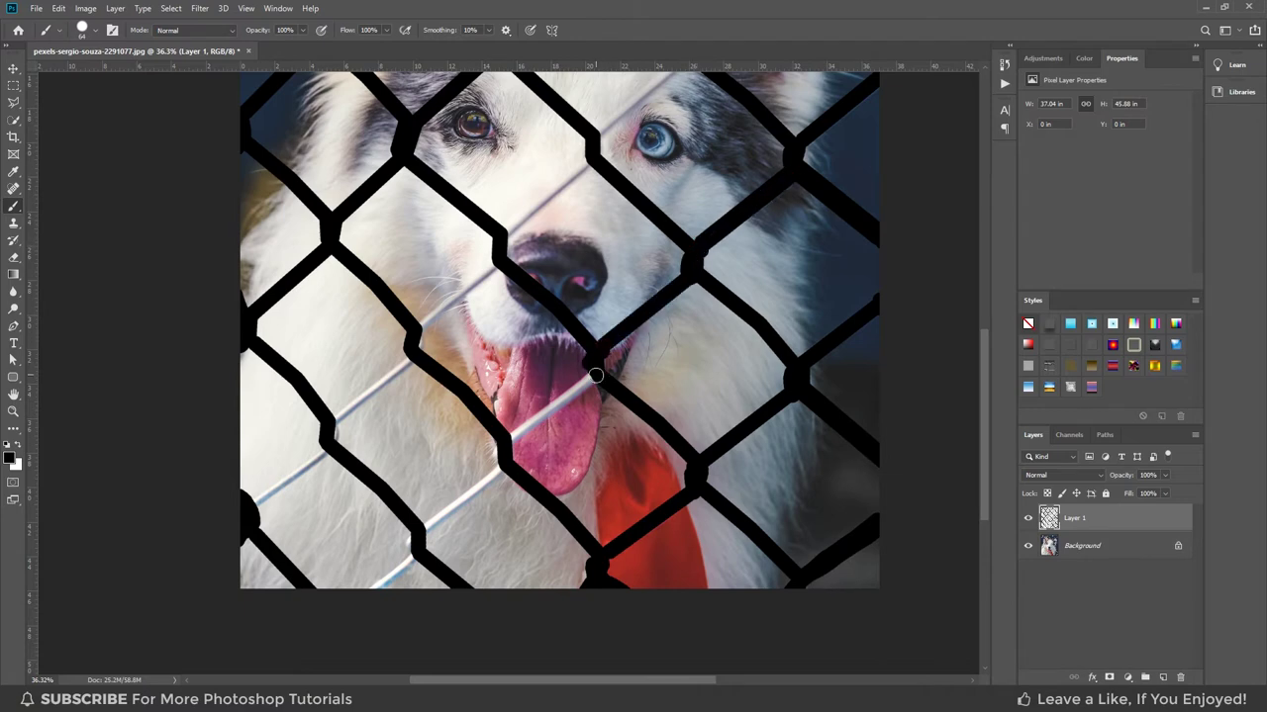
left_click(596, 375)
left_click(514, 438, "shift")
left_click(414, 555, "shift")
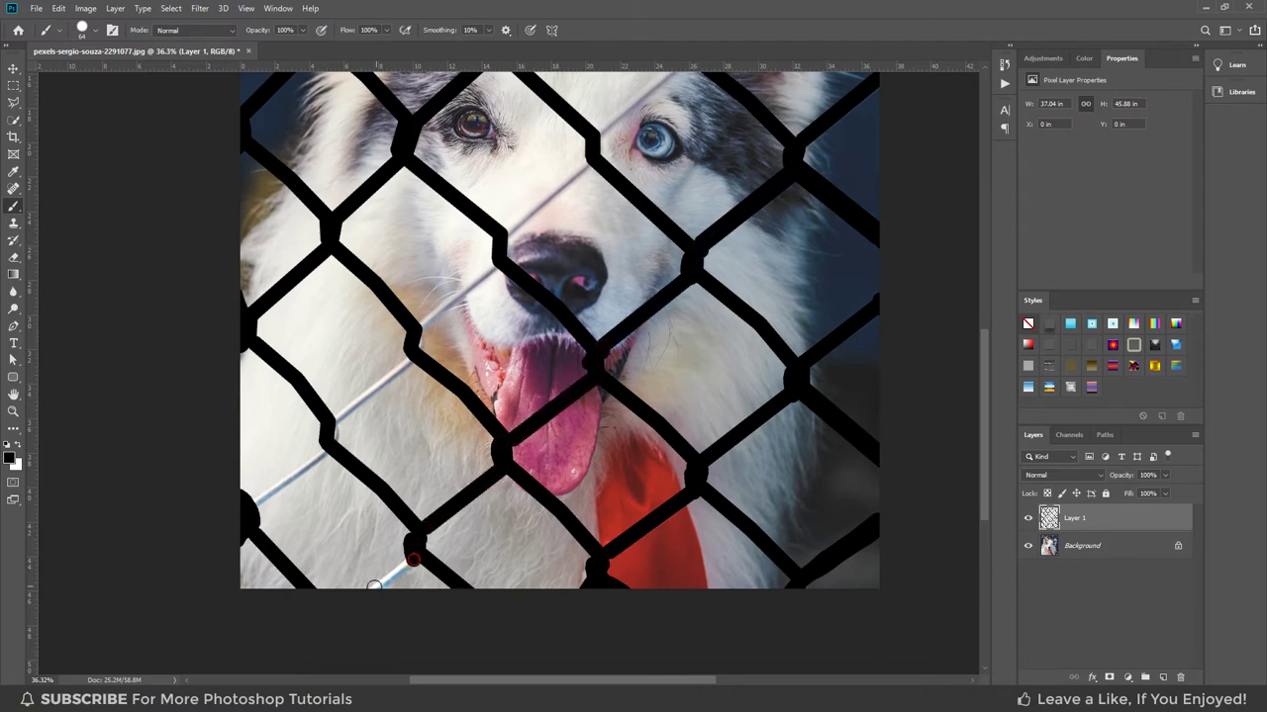
Paint the wire from the top-right edge across the face to the lower-left edge.
left_click_drag(720, 87, 671, 388)
left_click(830, 149)
left_click(752, 224, "shift")
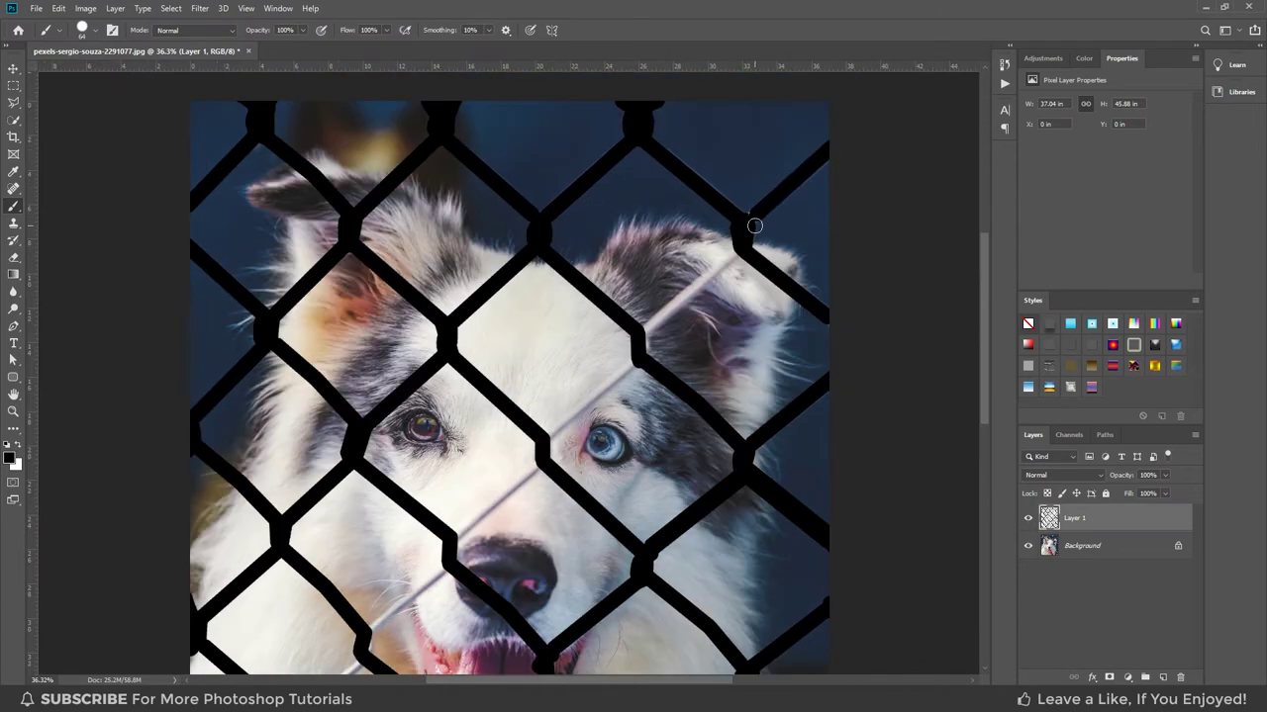
left_click(643, 331, "shift")
left_click_drag(543, 436, 619, 320)
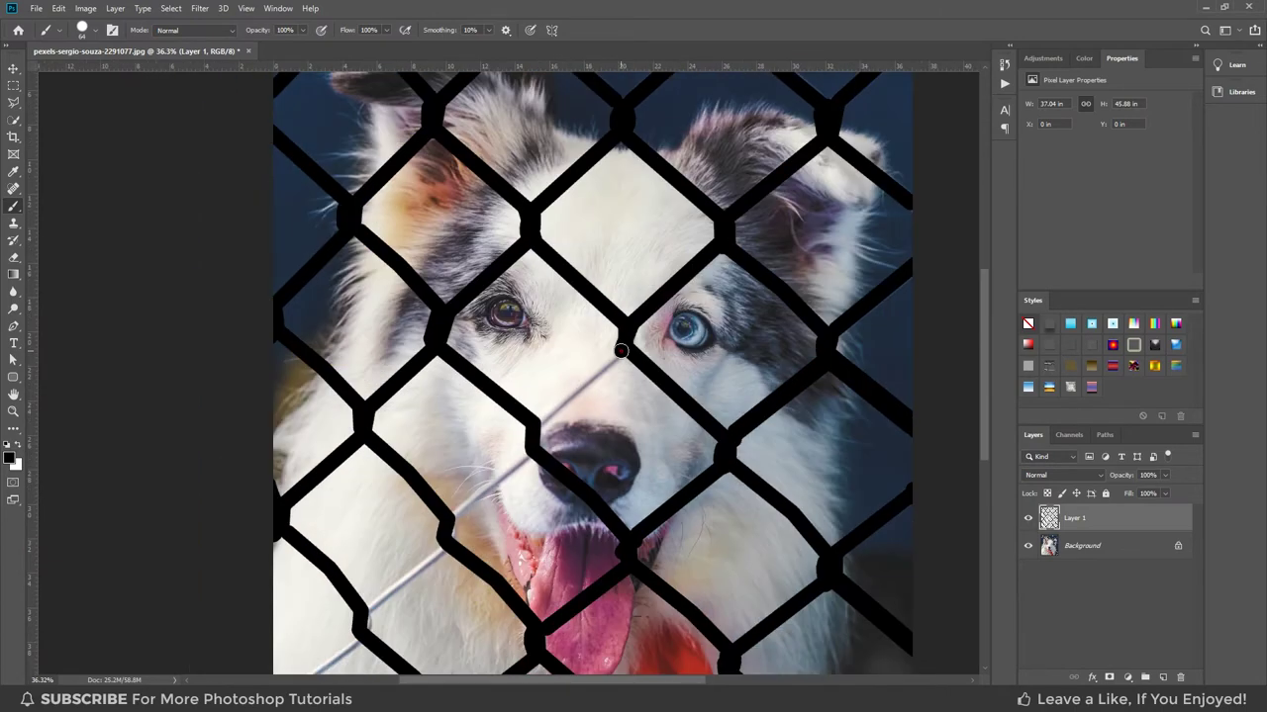
left_click(540, 428, "shift")
left_click_drag(534, 451, 623, 367)
left_click(531, 457, "shift")
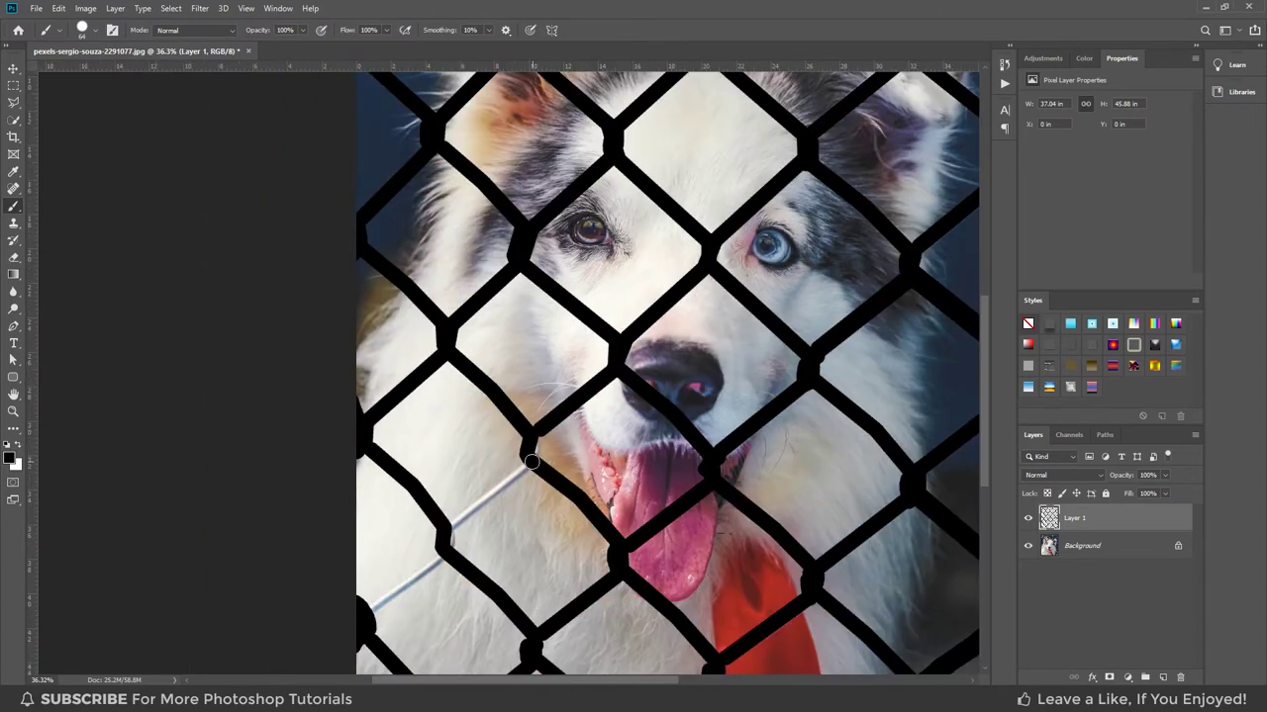
left_click(448, 535, "shift")
left_click(378, 605, "shift")
Thicken the thin wire segments near the top and upper left.
scroll(377, 606, "down", 2)
scroll(600, 167, "up", 1)
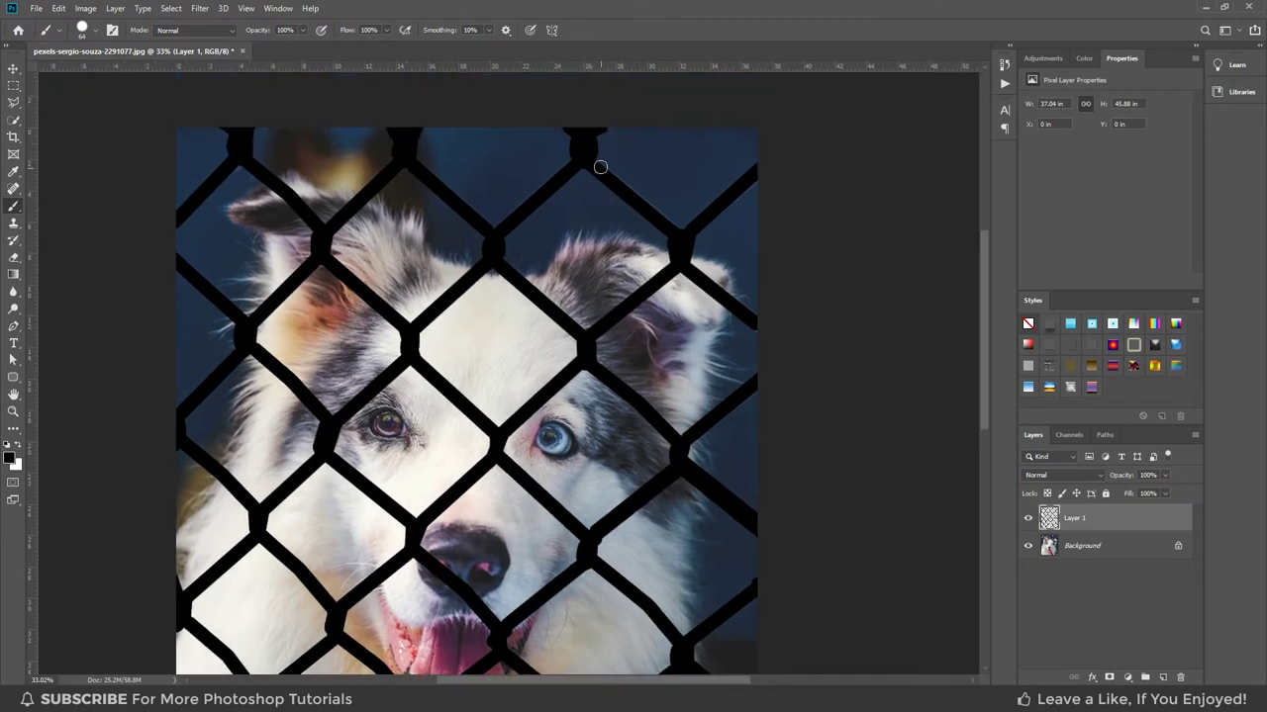
left_click(600, 168)
left_click(685, 235, "shift")
left_click(421, 175)
left_click(485, 224, "shift")
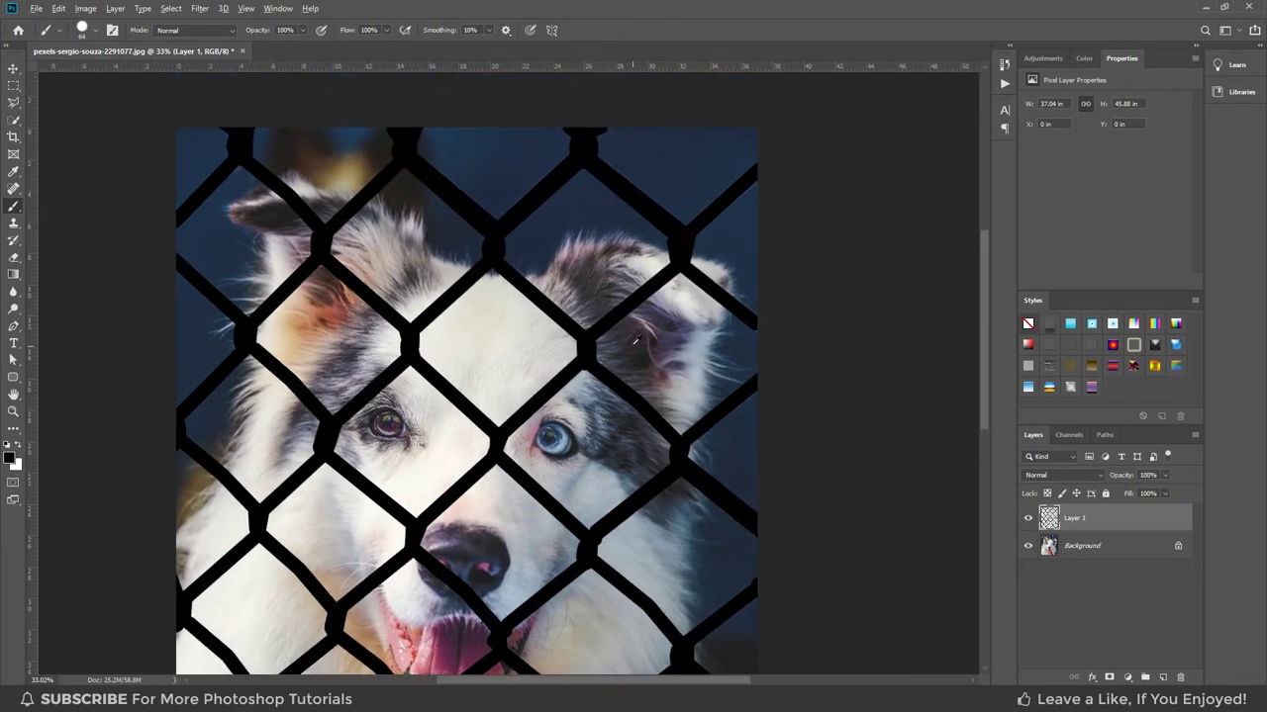
scroll(635, 339, "down", 1)
scroll(636, 339, "down", 1)
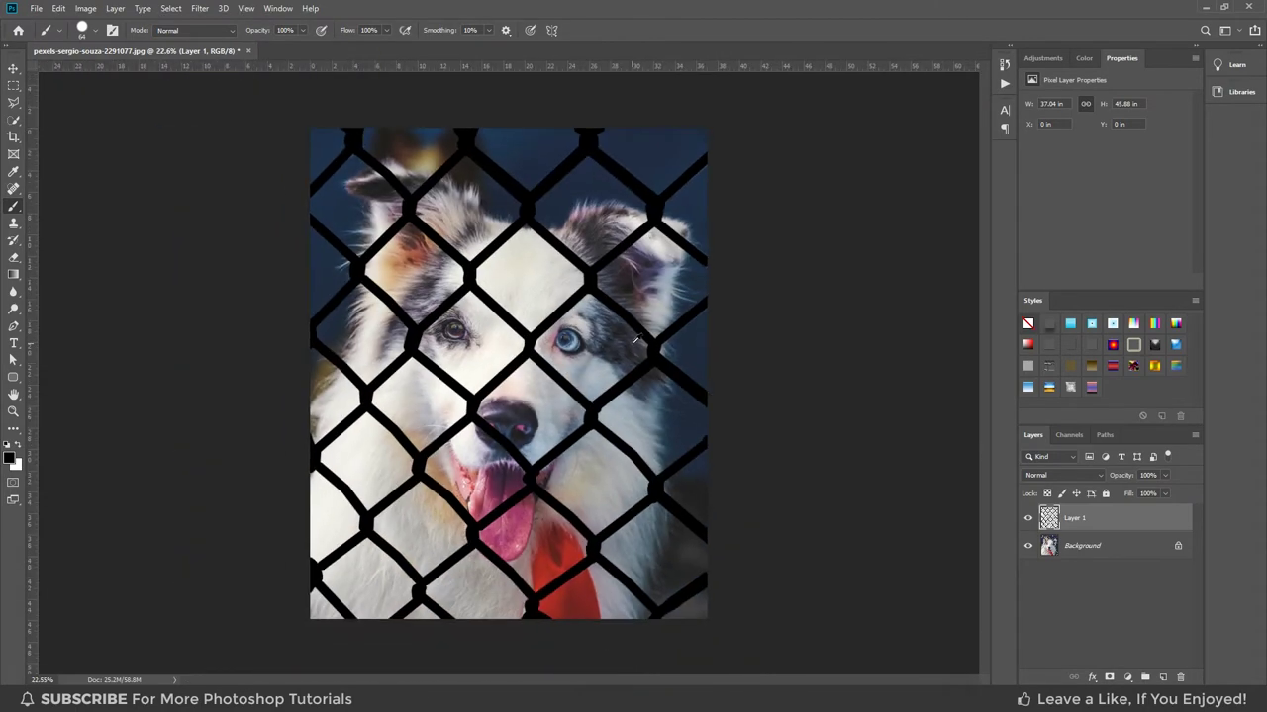
Compare the black fence against the original, then load Layer 1's strokes as a selection.
left_click(1027, 518)
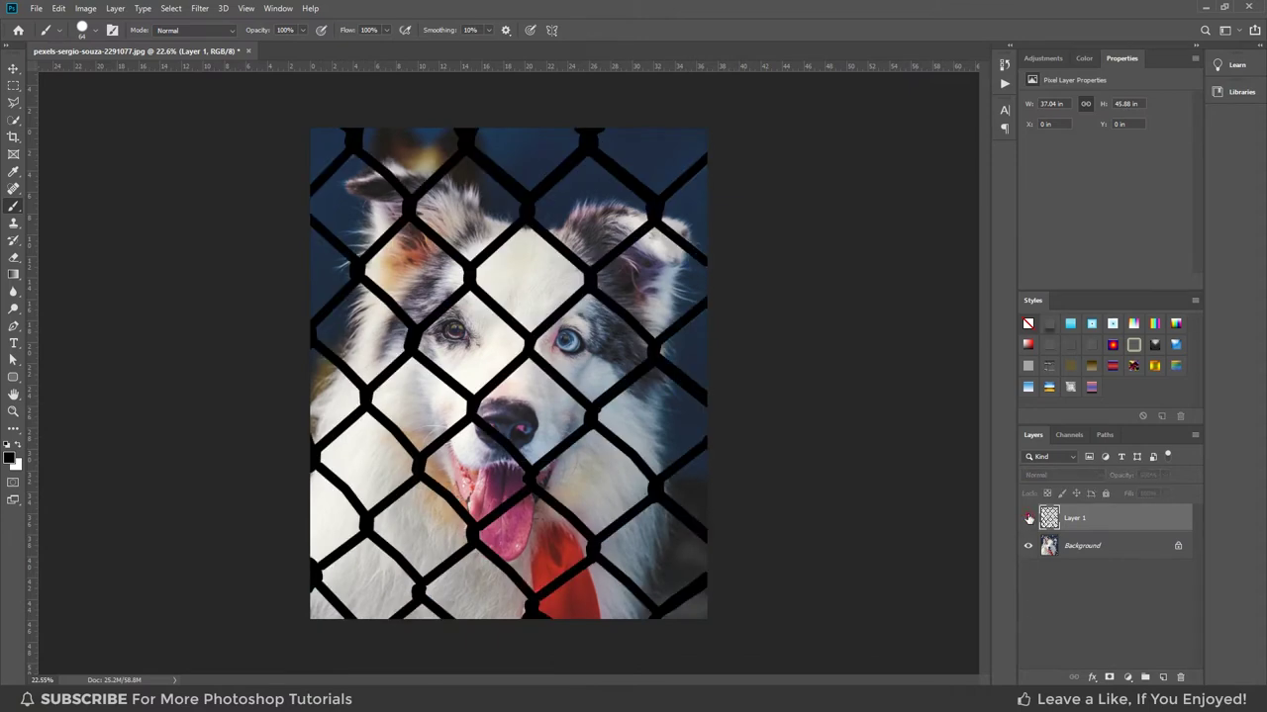
left_click(1027, 518)
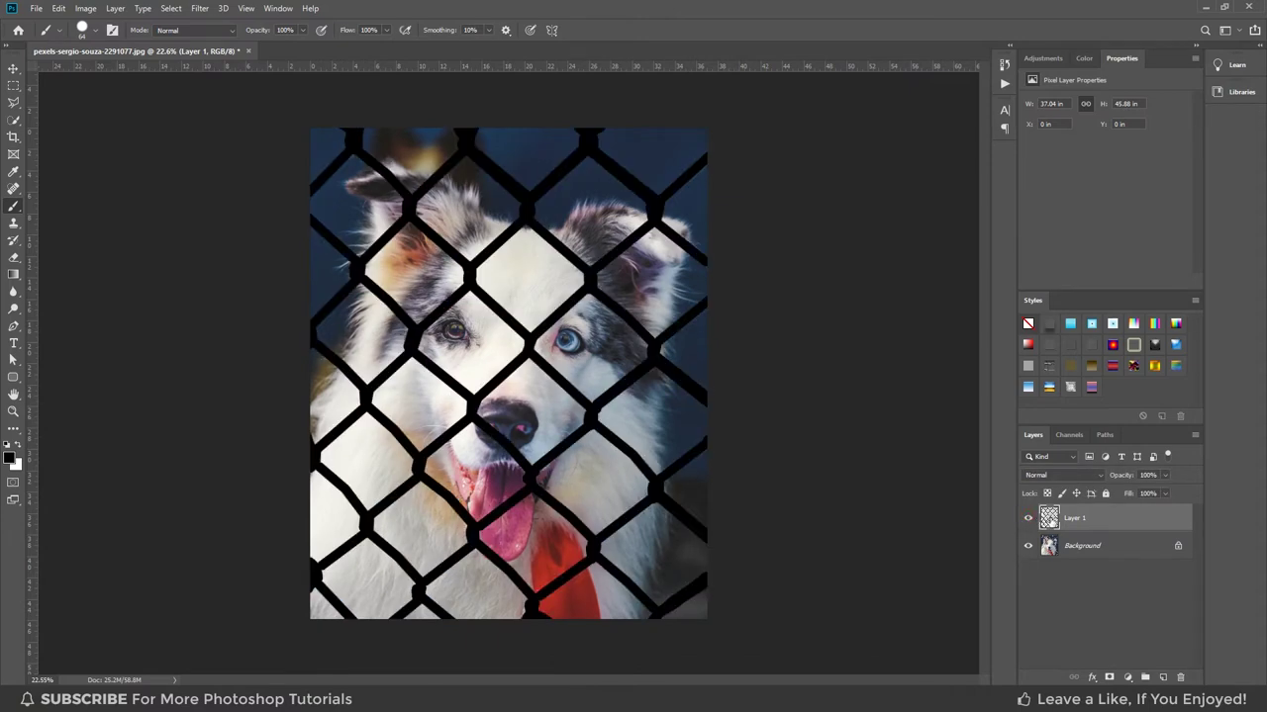
left_click(1049, 519, "ctrl")
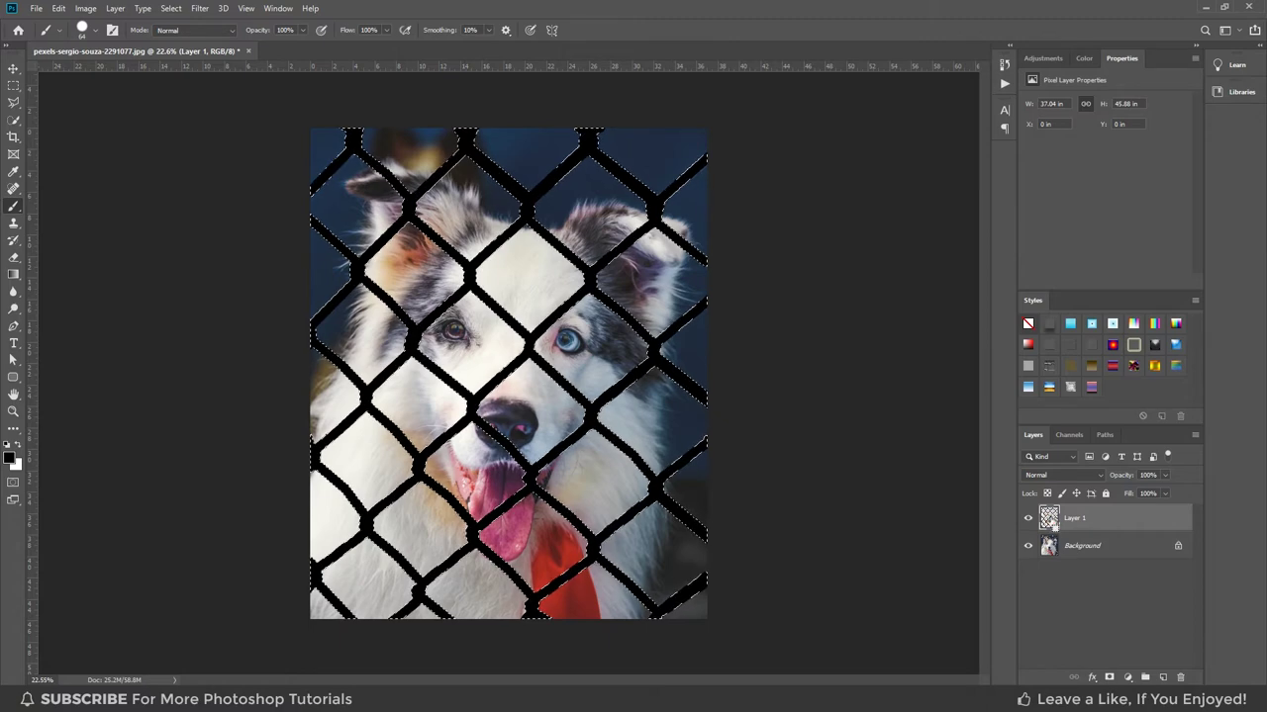
Hide Layer 1 and make the Background photo layer active.
left_click(1027, 518)
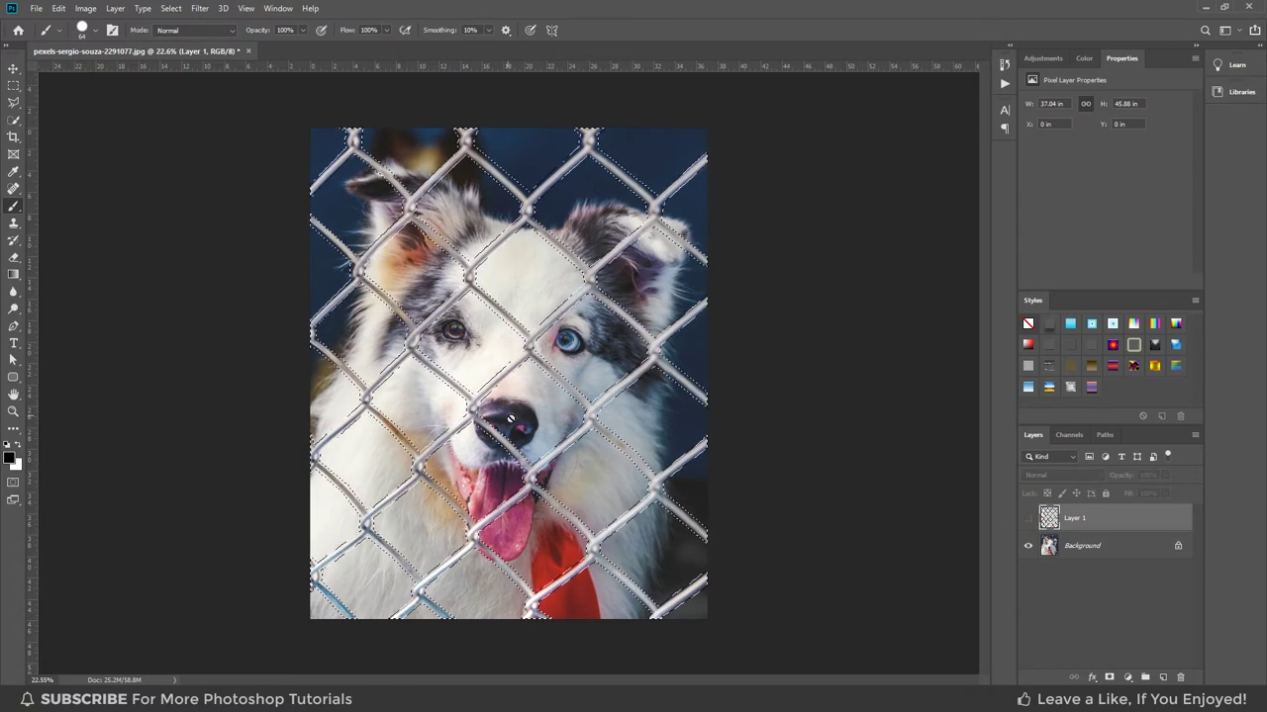
left_click(1081, 546)
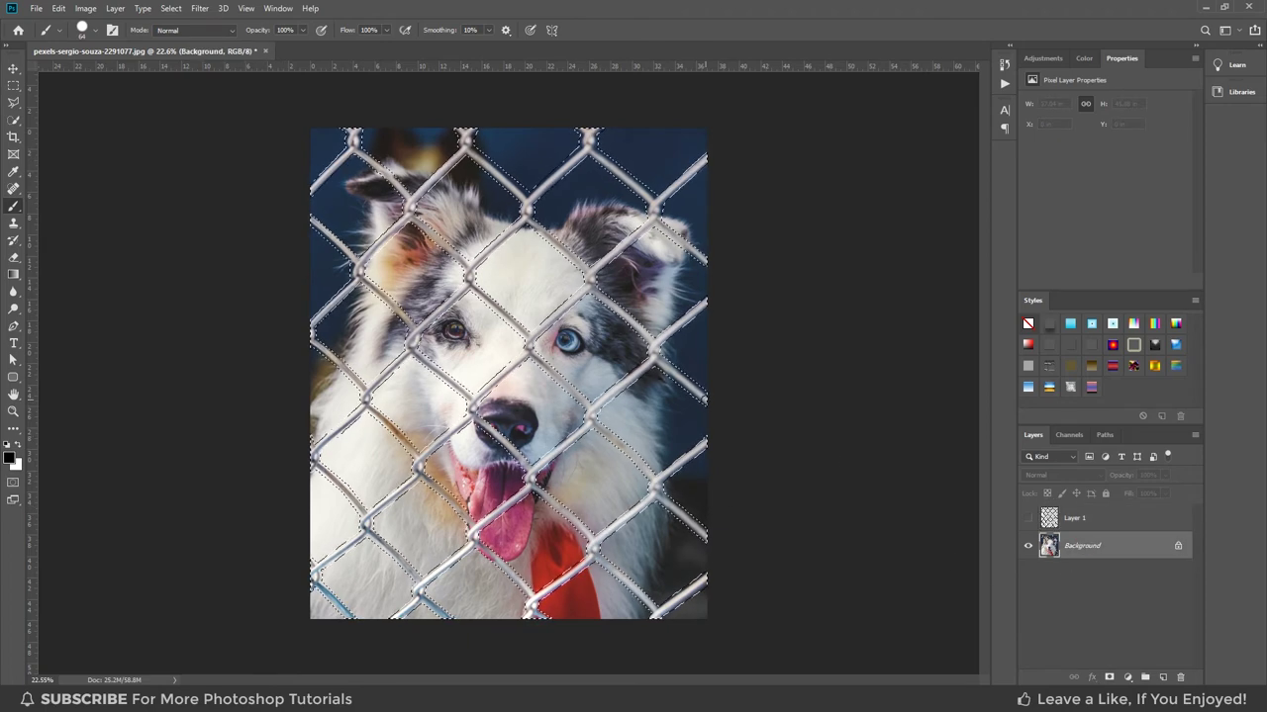
left_click(57, 8)
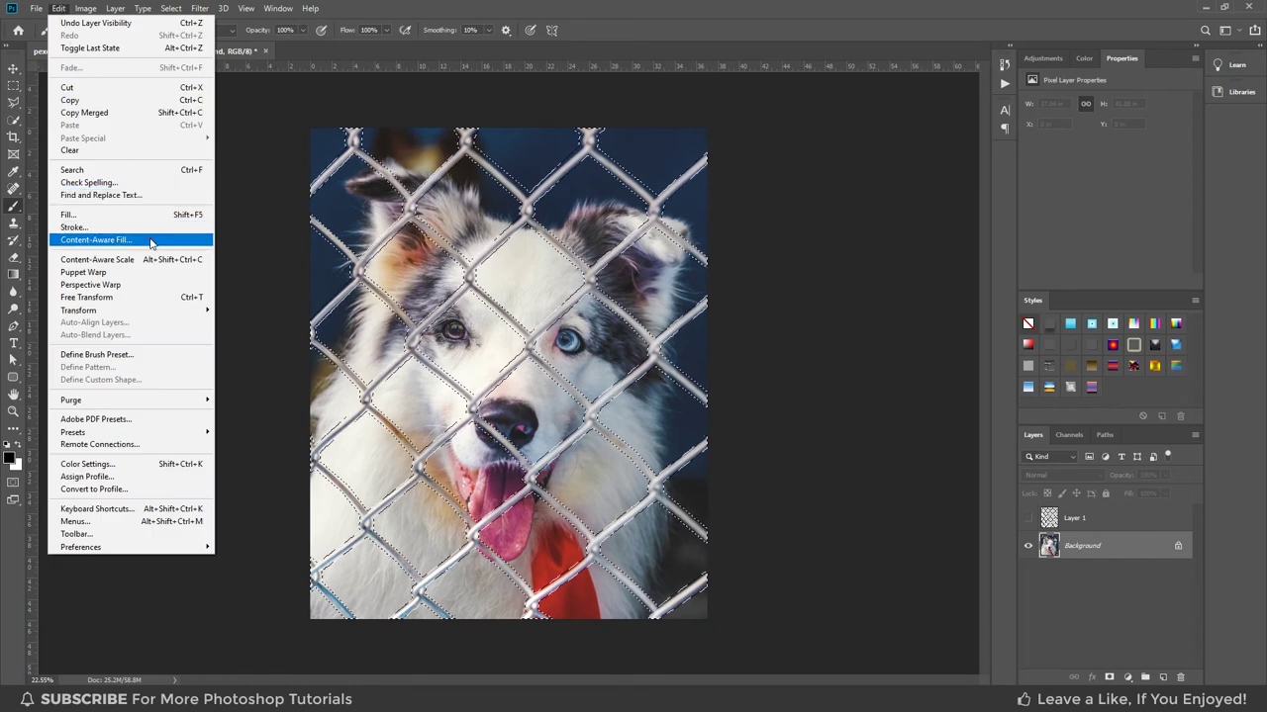
Content-Aware Fill the fence selection with output to a new layer, then deselect.
left_click(151, 244)
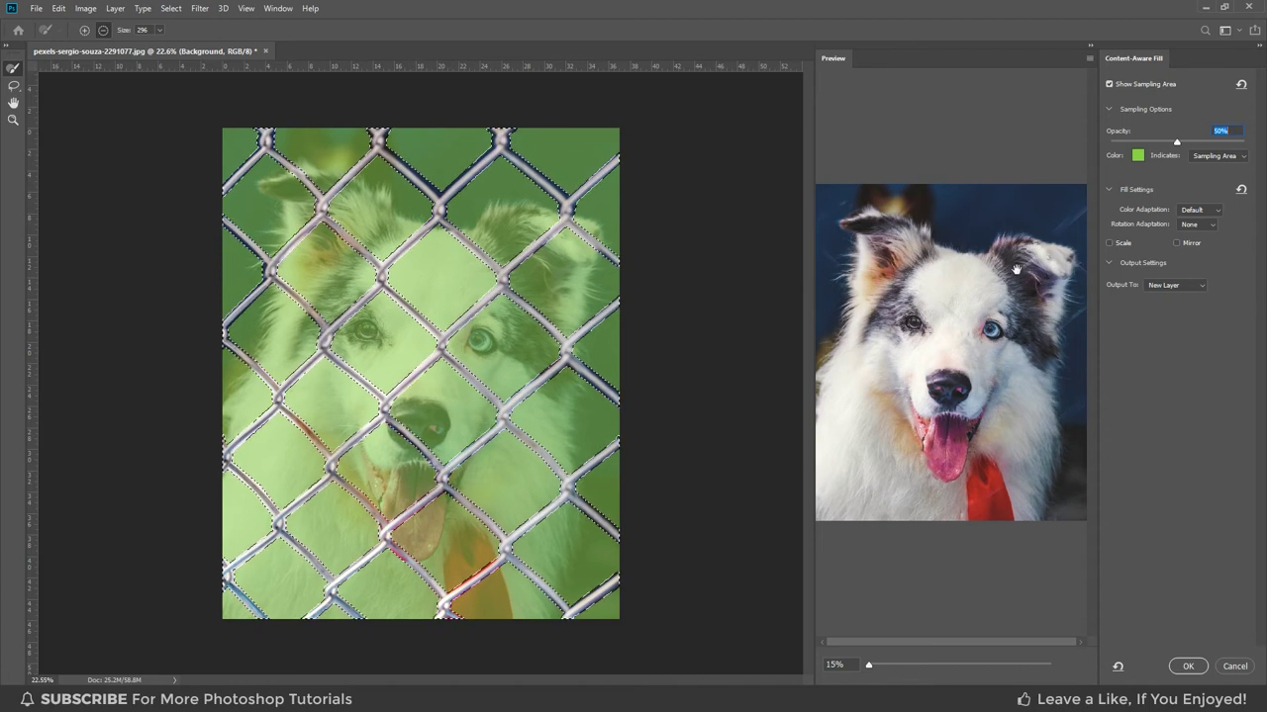
left_click(1174, 285)
left_click(1186, 666)
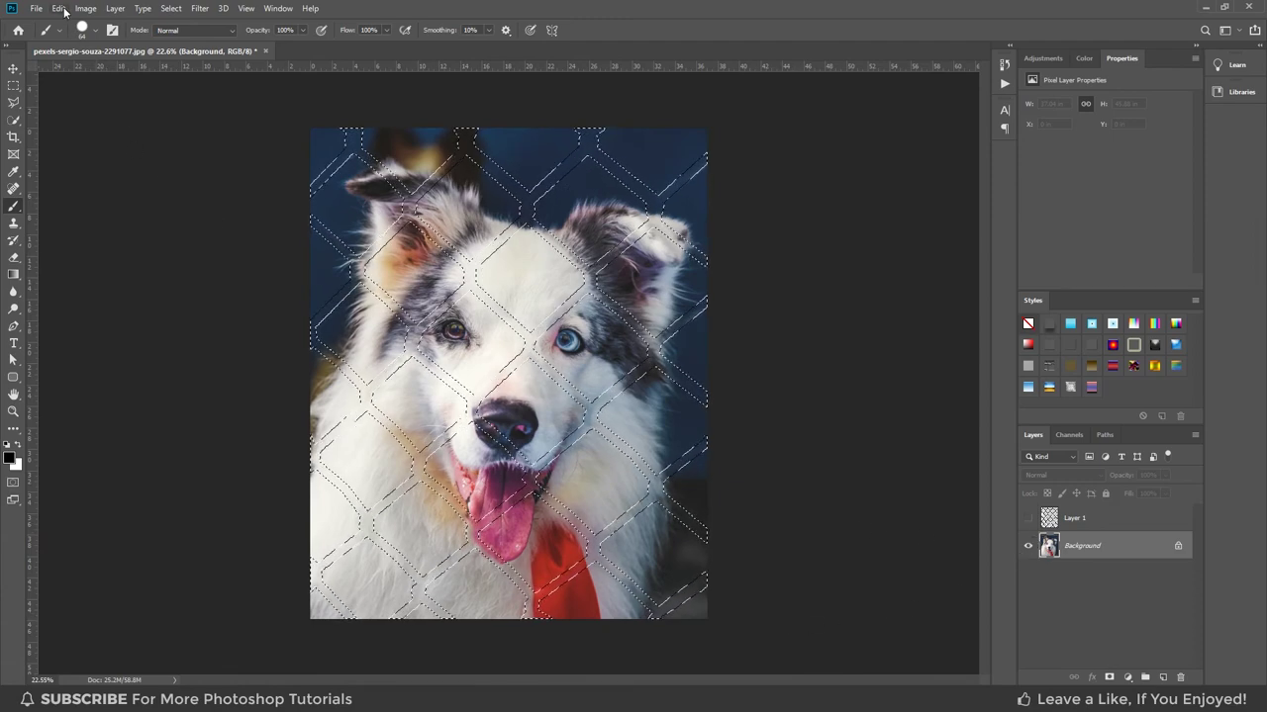
left_click(170, 8)
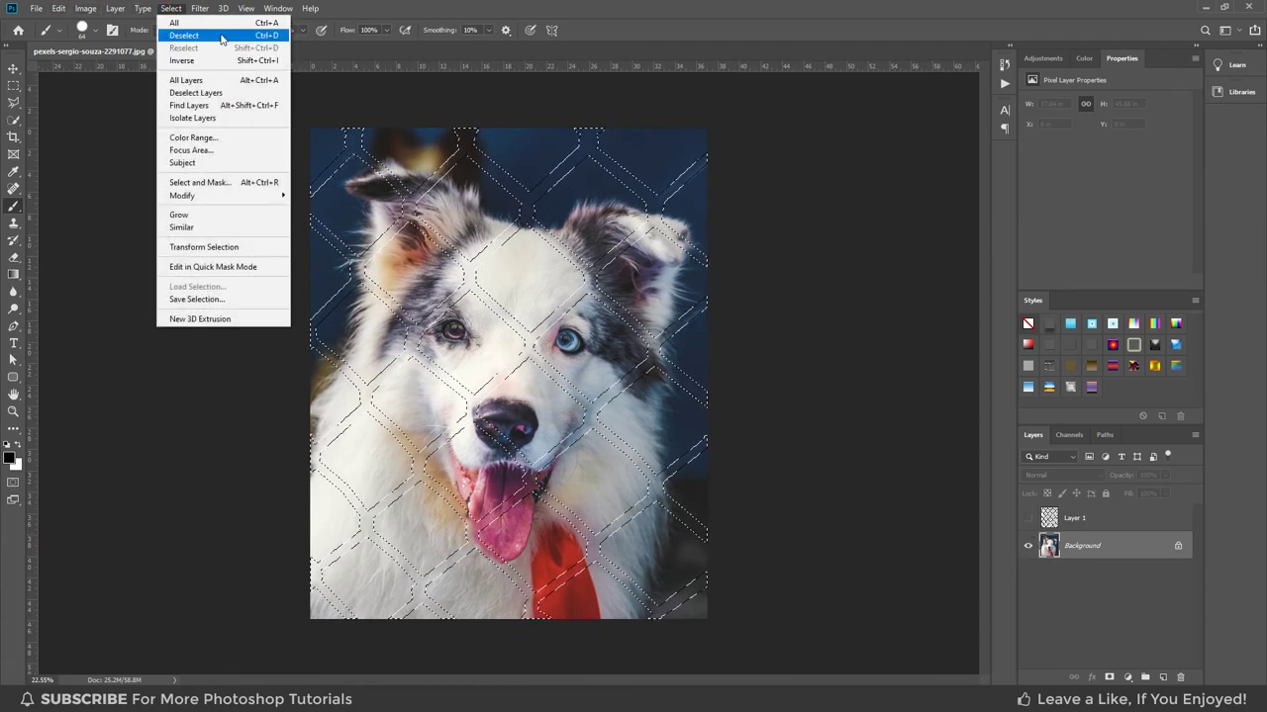
left_click(222, 39)
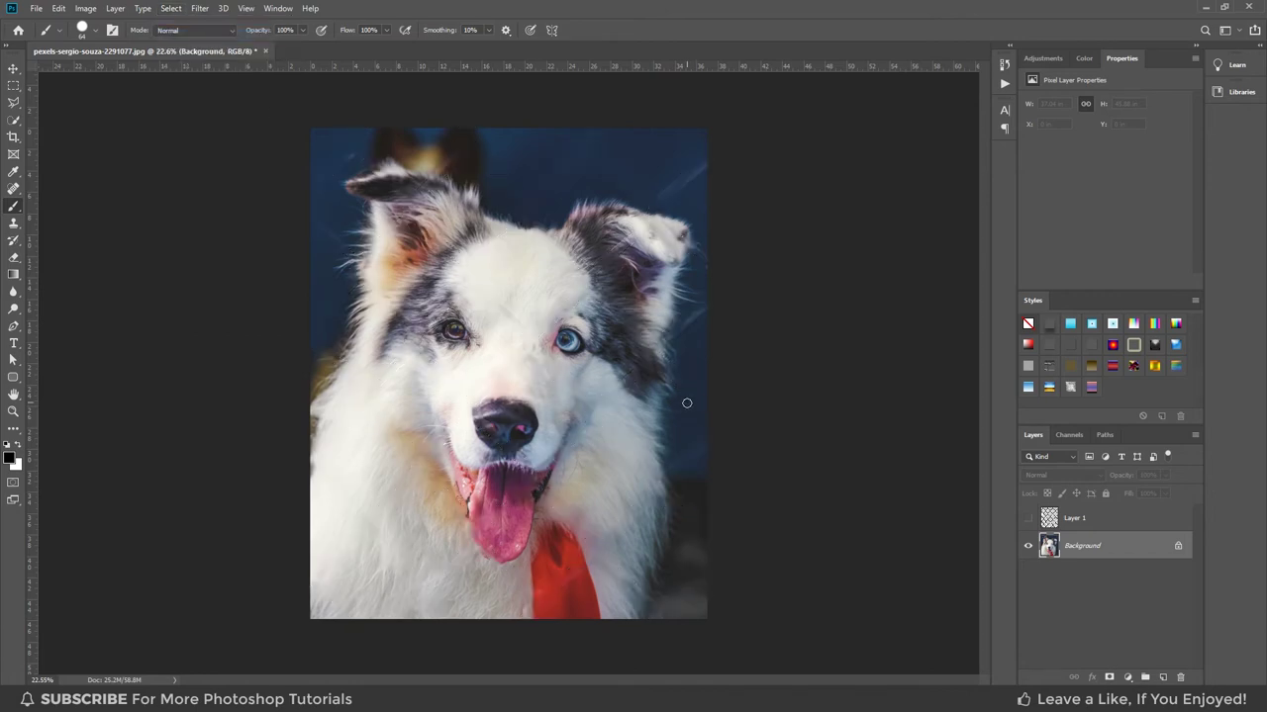
Zoom in on the dog's face and pick the Spot Healing Brush.
scroll(609, 316, "up", 2)
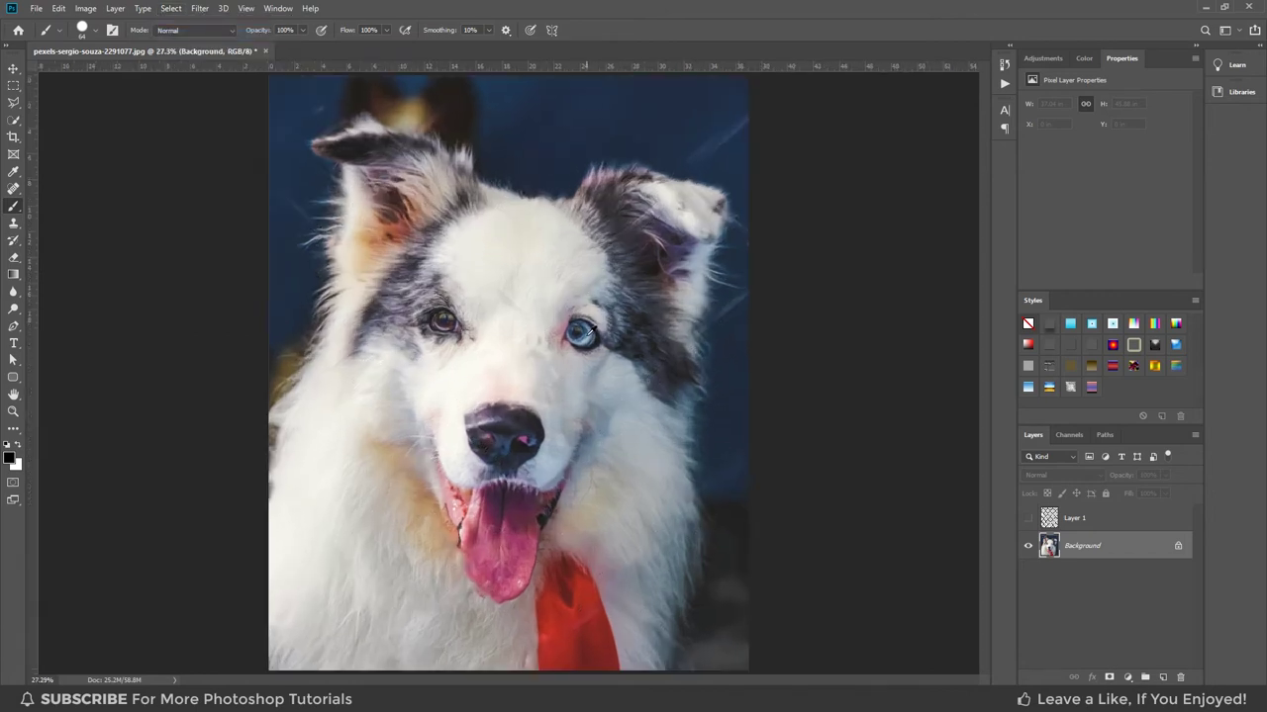
scroll(604, 322, "up", 2)
scroll(598, 329, "up", 2)
scroll(594, 337, "up", 2)
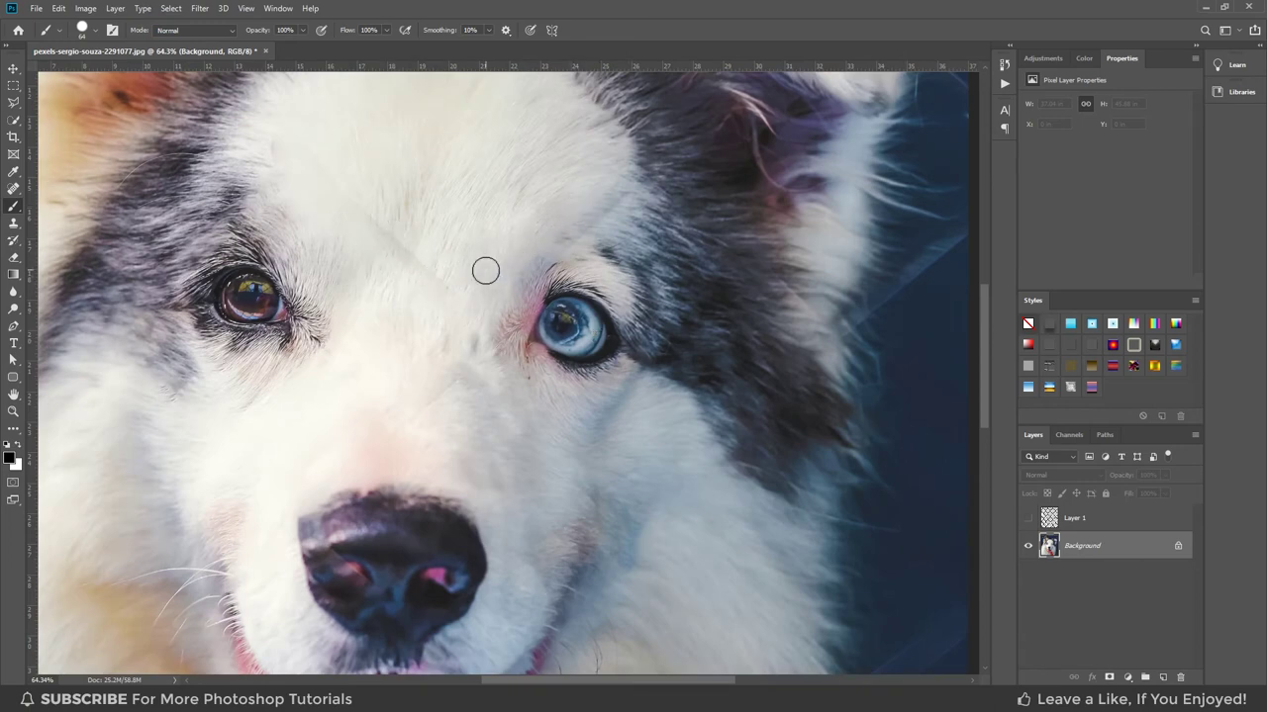
left_click(12, 188)
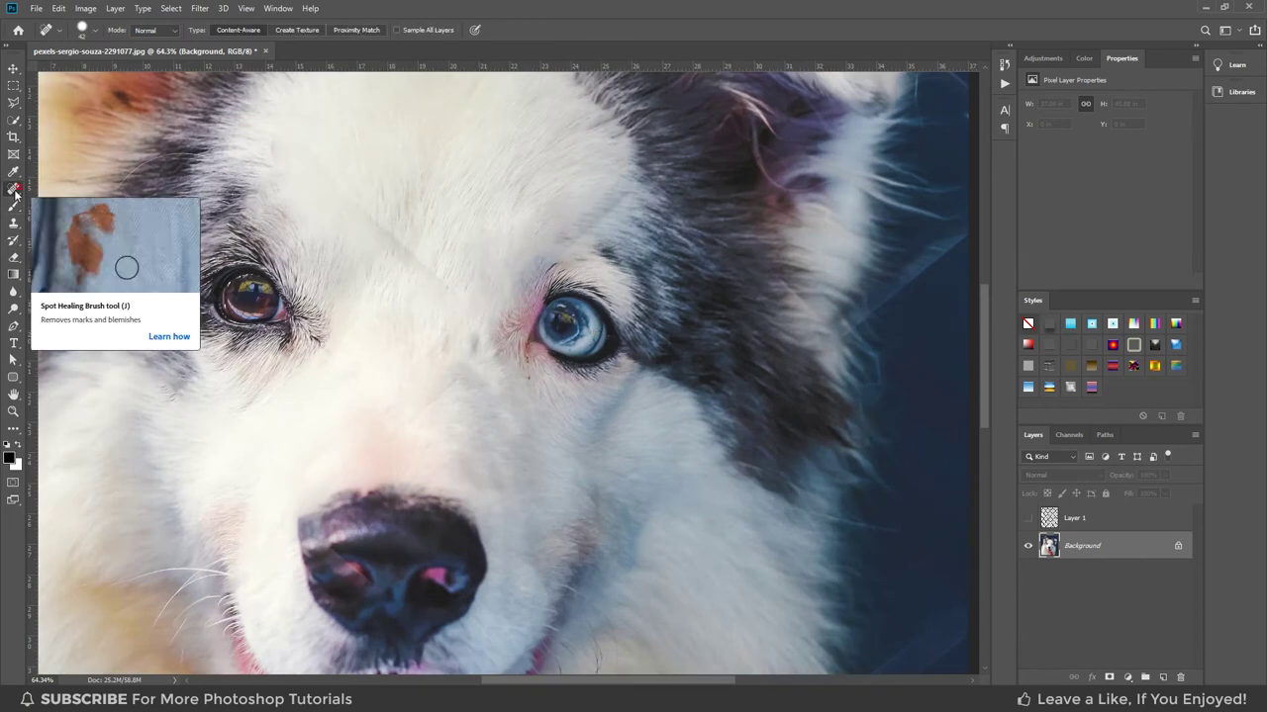
right_click(13, 188)
left_click(52, 189)
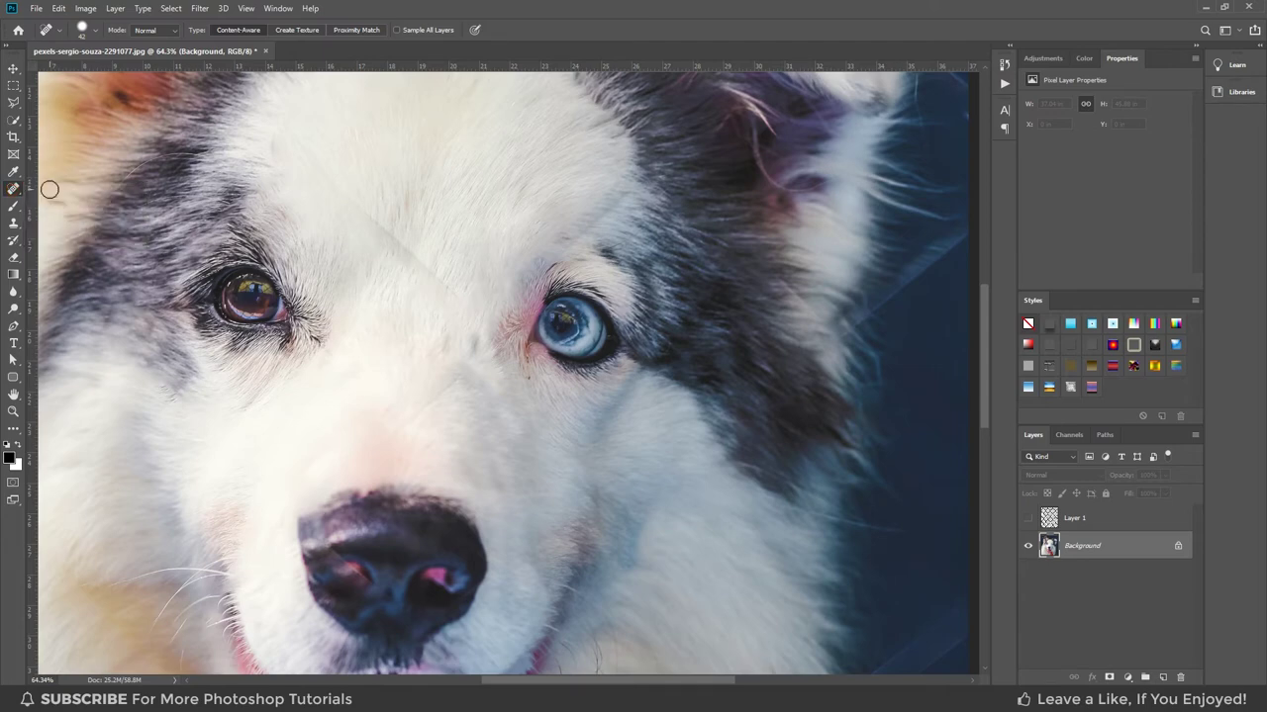
Heal the faint fence streaks on the forehead and above the blue eye.
scroll(385, 248, "up", 1)
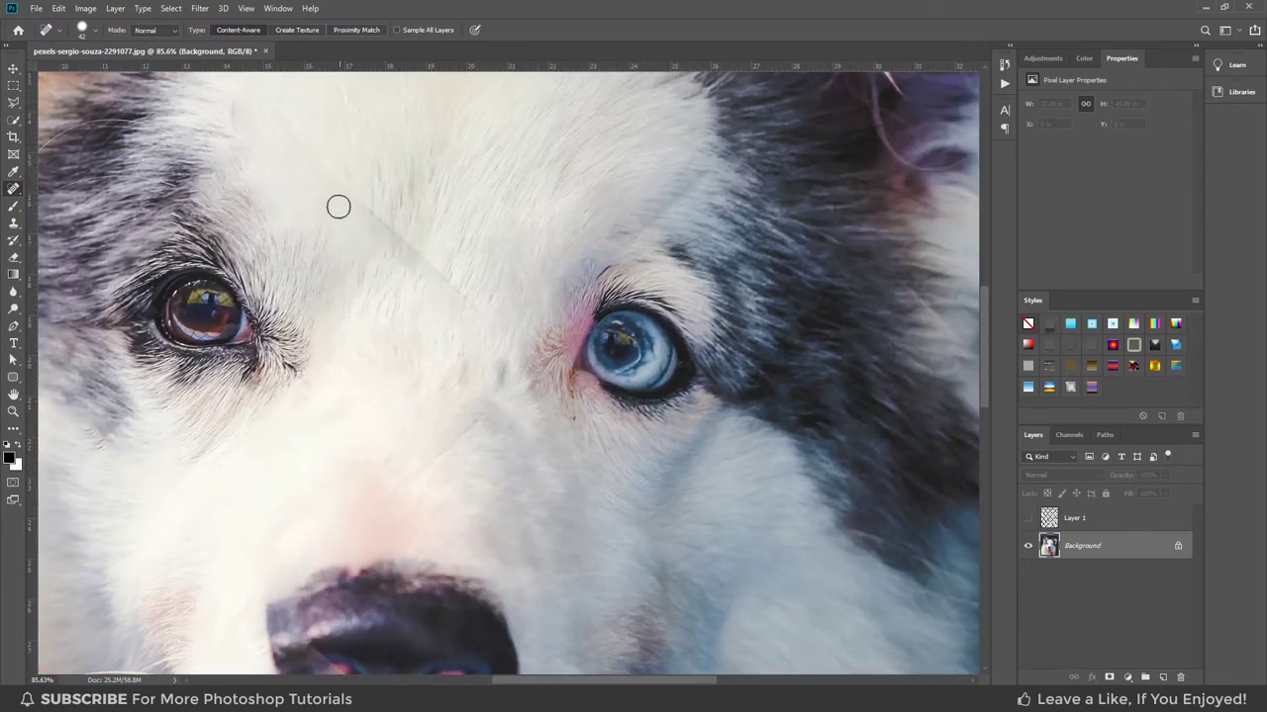
left_click_drag(336, 188, 475, 315)
mouse_move(359, 215)
left_mouse_down()
mouse_move(419, 257)
mouse_move(421, 272)
mouse_move(396, 260)
mouse_move(421, 302)
left_mouse_up()
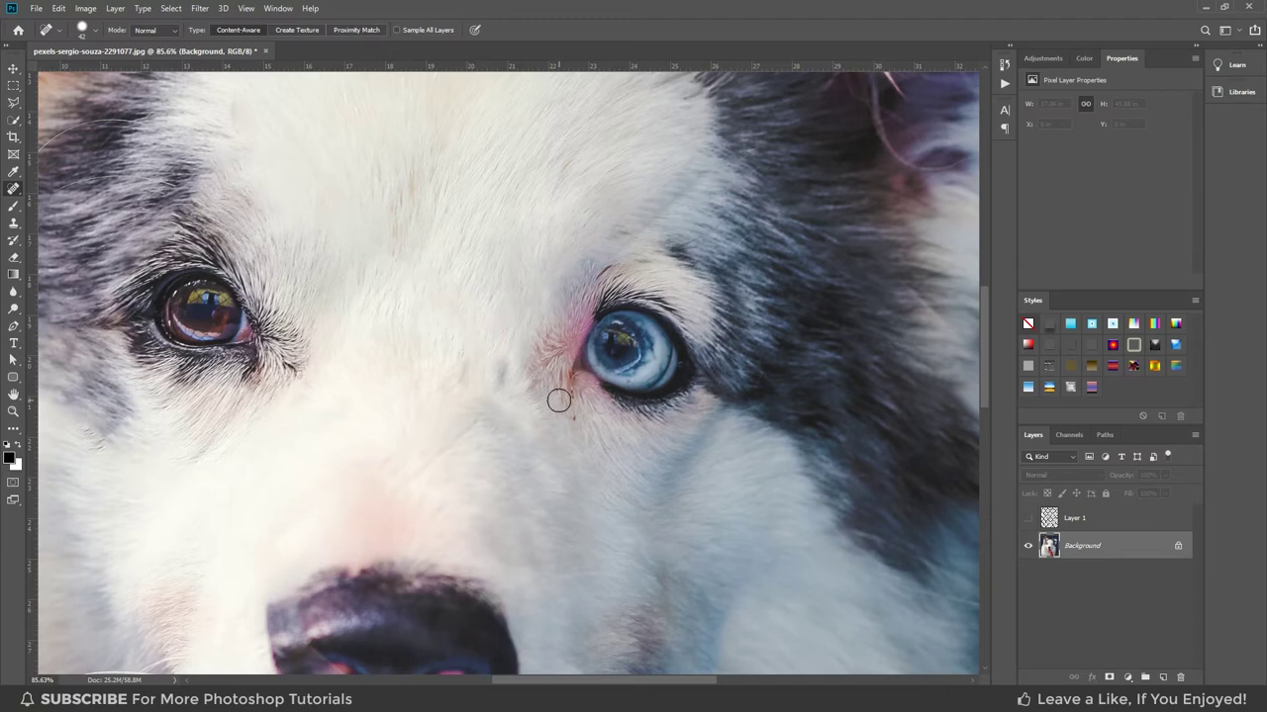
scroll(559, 400, "down", 1)
left_click_drag(396, 276, 511, 356)
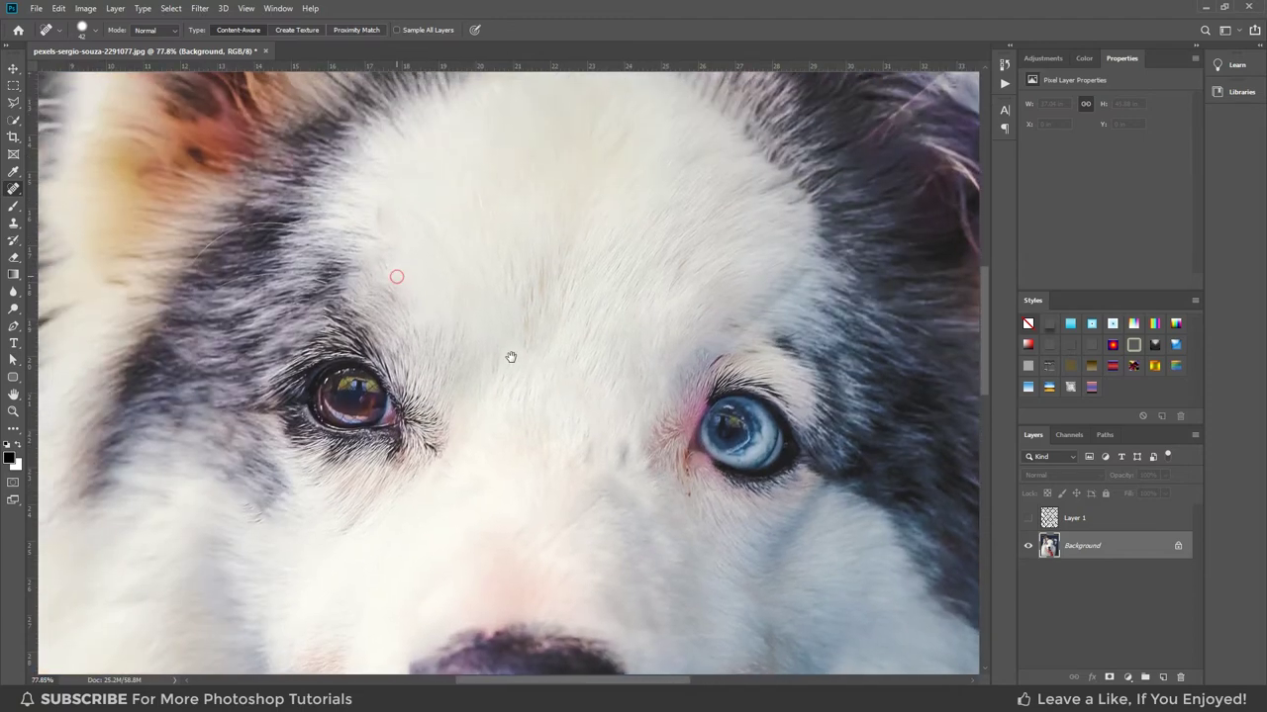
left_click_drag(381, 199, 384, 248)
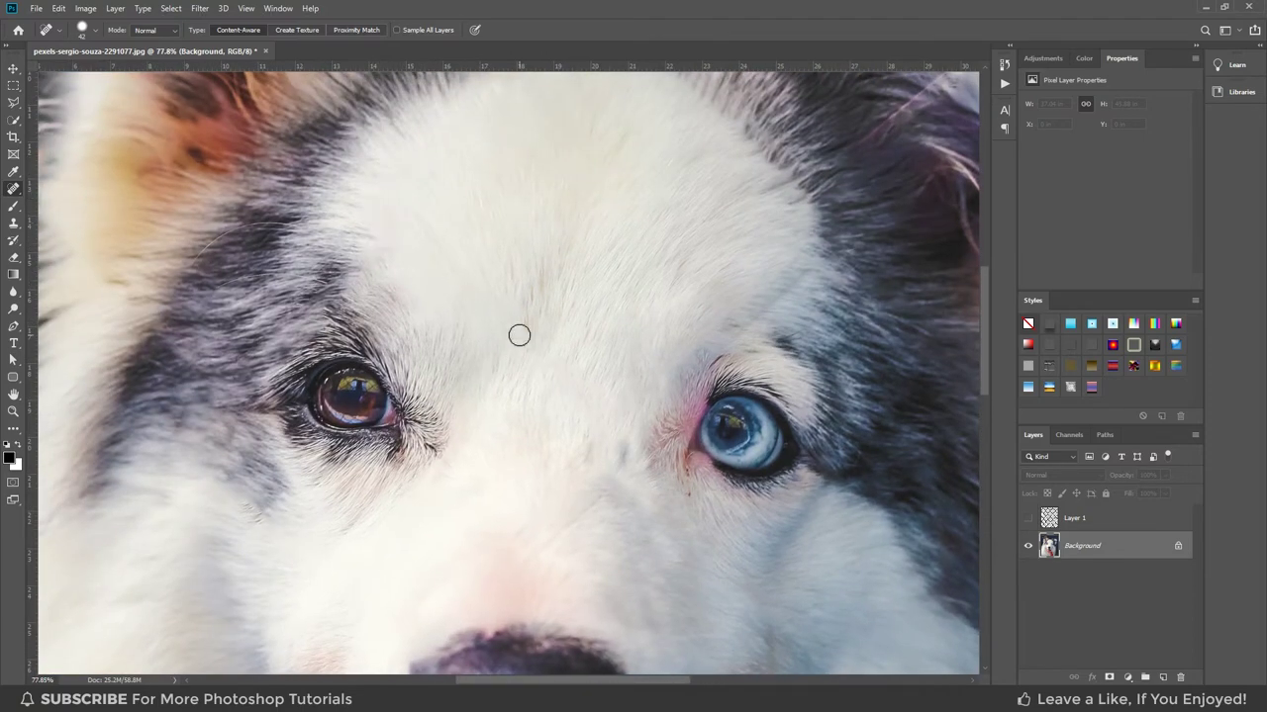
left_click_drag(806, 270, 714, 352)
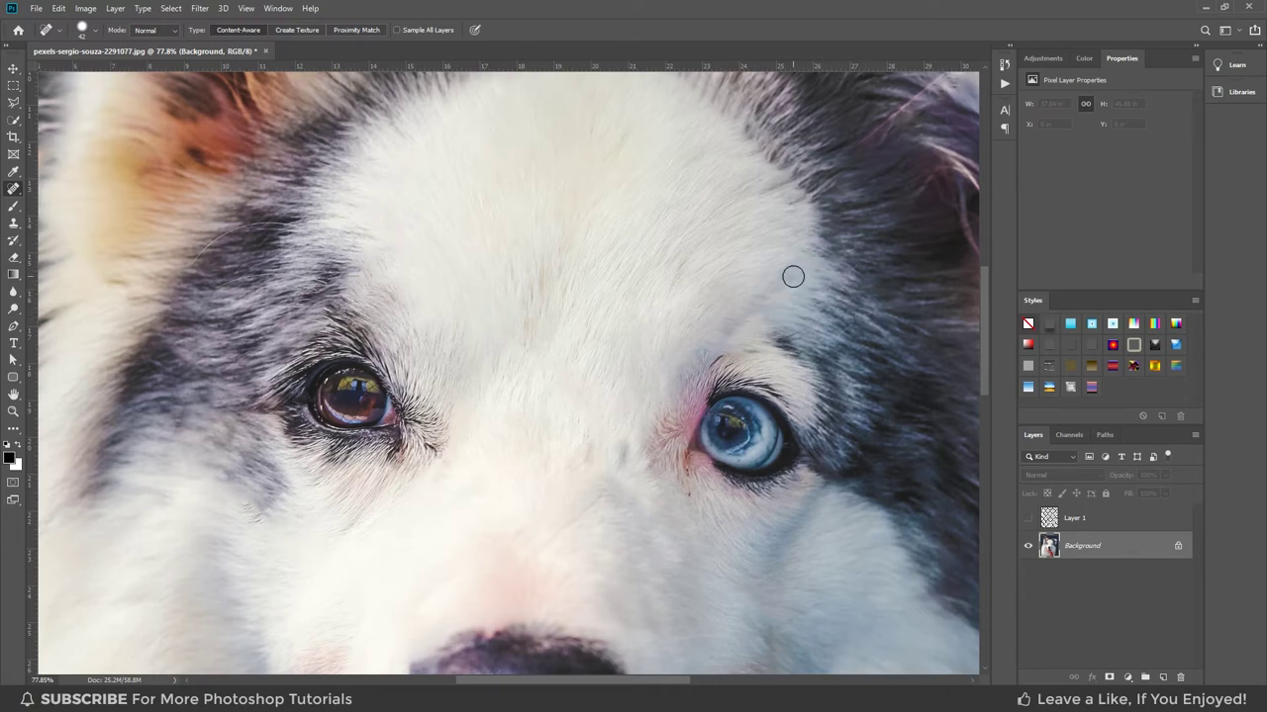
left_click(780, 290)
Set the healing brush size to 53 px.
right_click(770, 333, "alt")
right_click(852, 320)
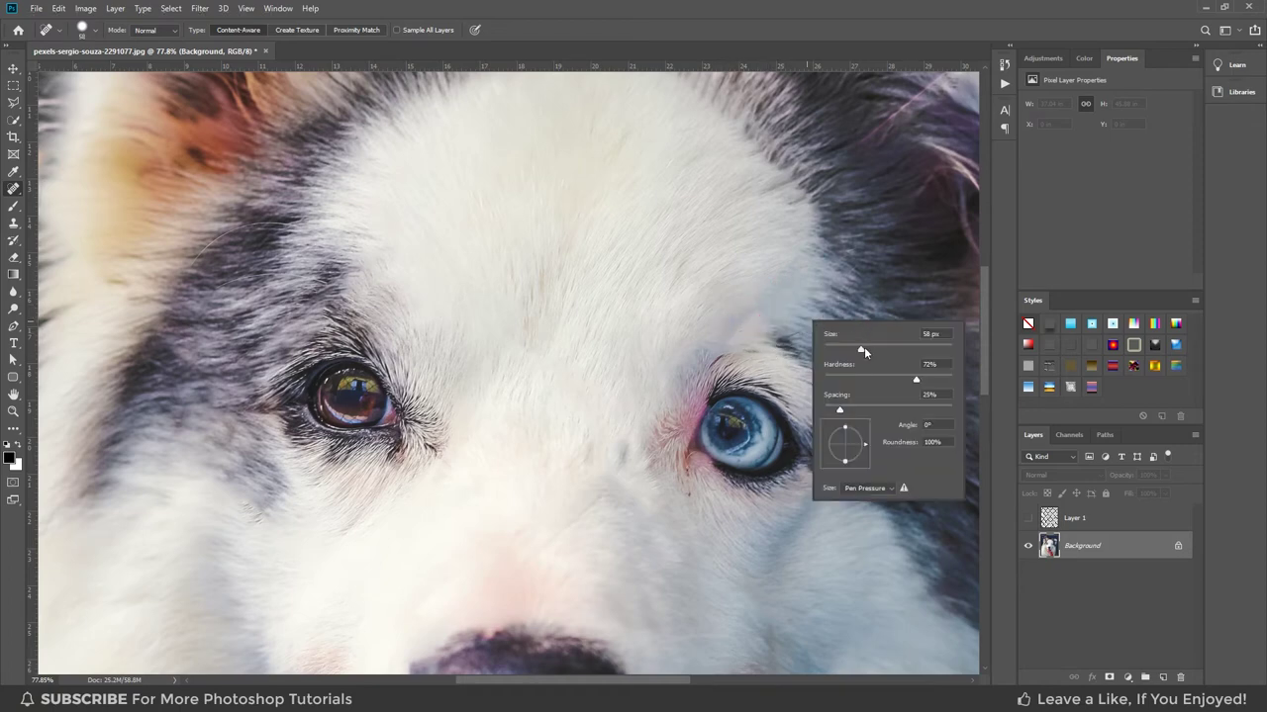
left_click(743, 315)
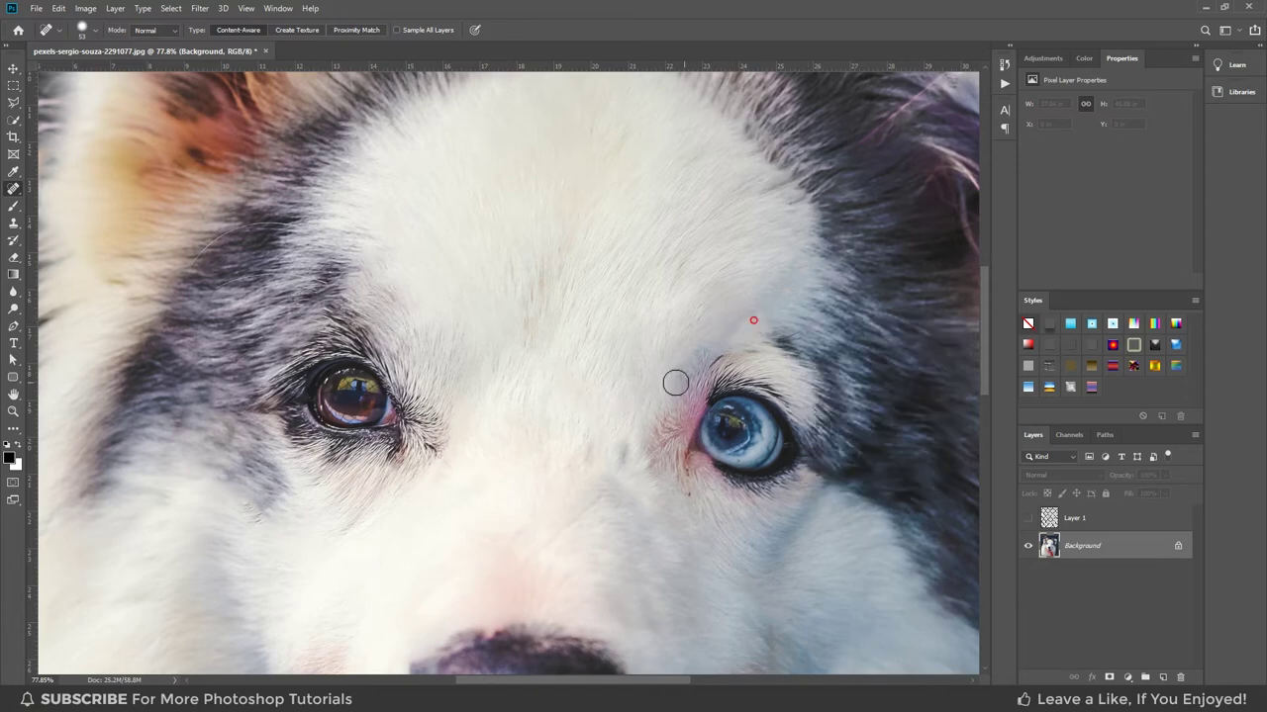
scroll(579, 369, "down", 2)
scroll(743, 364, "down", 1)
Heal the fence marks on the dog's right ear.
scroll(837, 184, "up", 2)
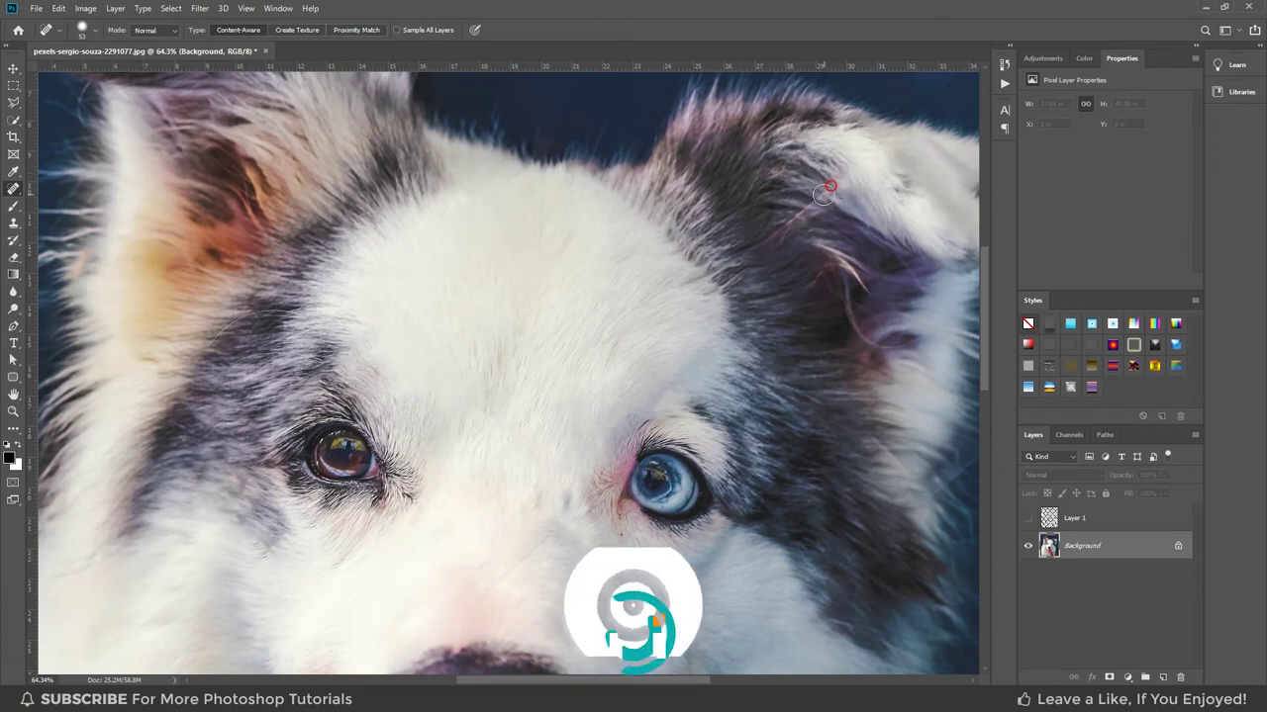
left_click_drag(802, 212, 757, 252)
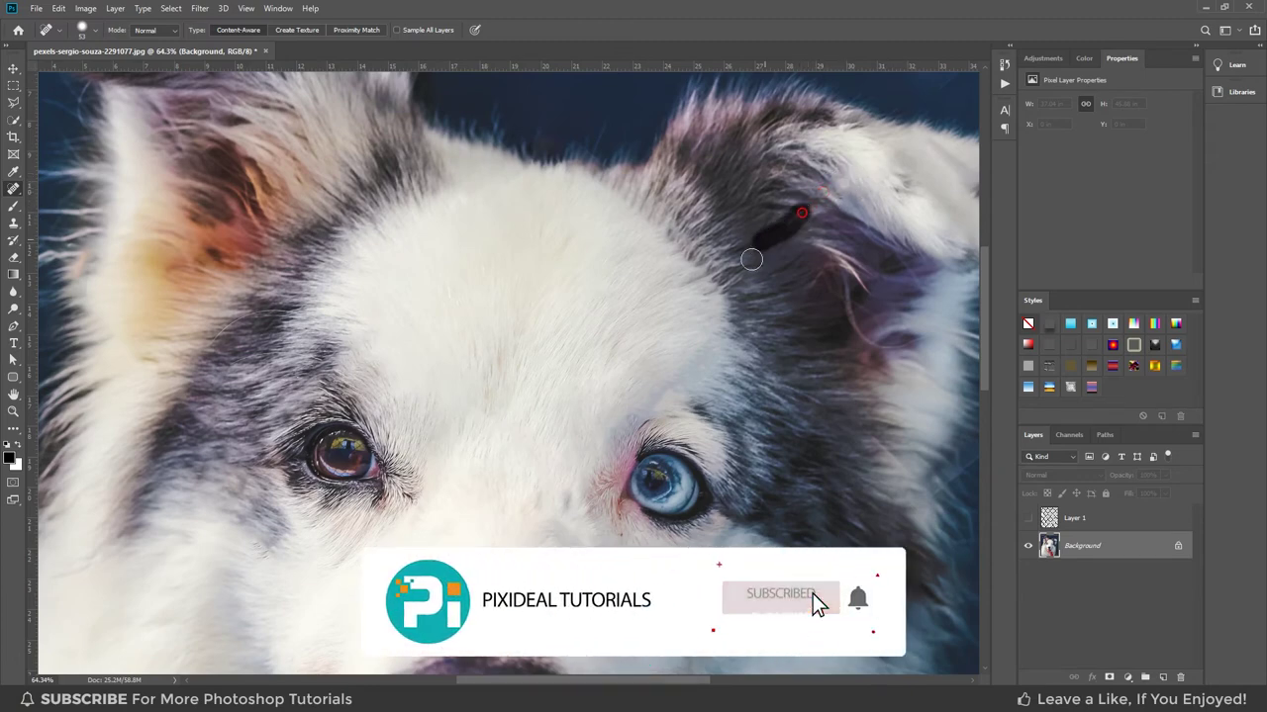
left_click_drag(841, 180, 807, 230)
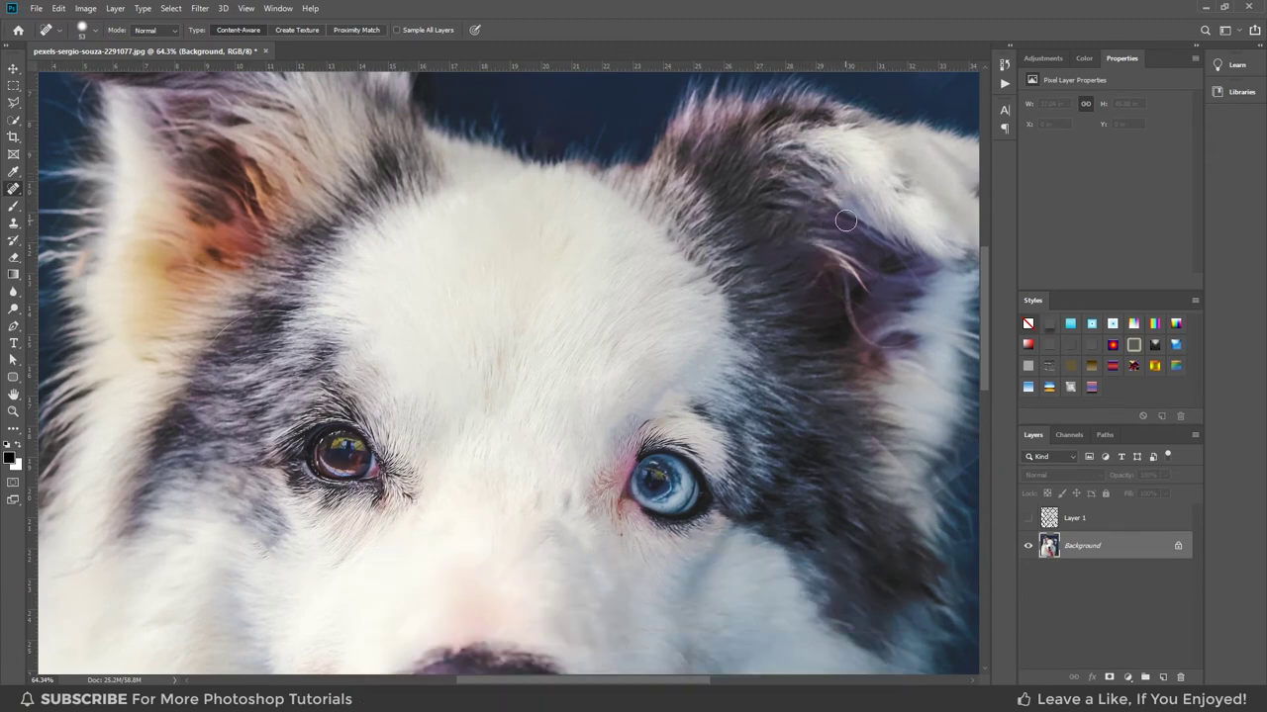
left_click_drag(840, 184, 814, 239)
left_click_drag(839, 184, 820, 263)
Heal the fence streaks running down beside the right cheek.
scroll(853, 333, "down", 2)
scroll(853, 332, "down", 1)
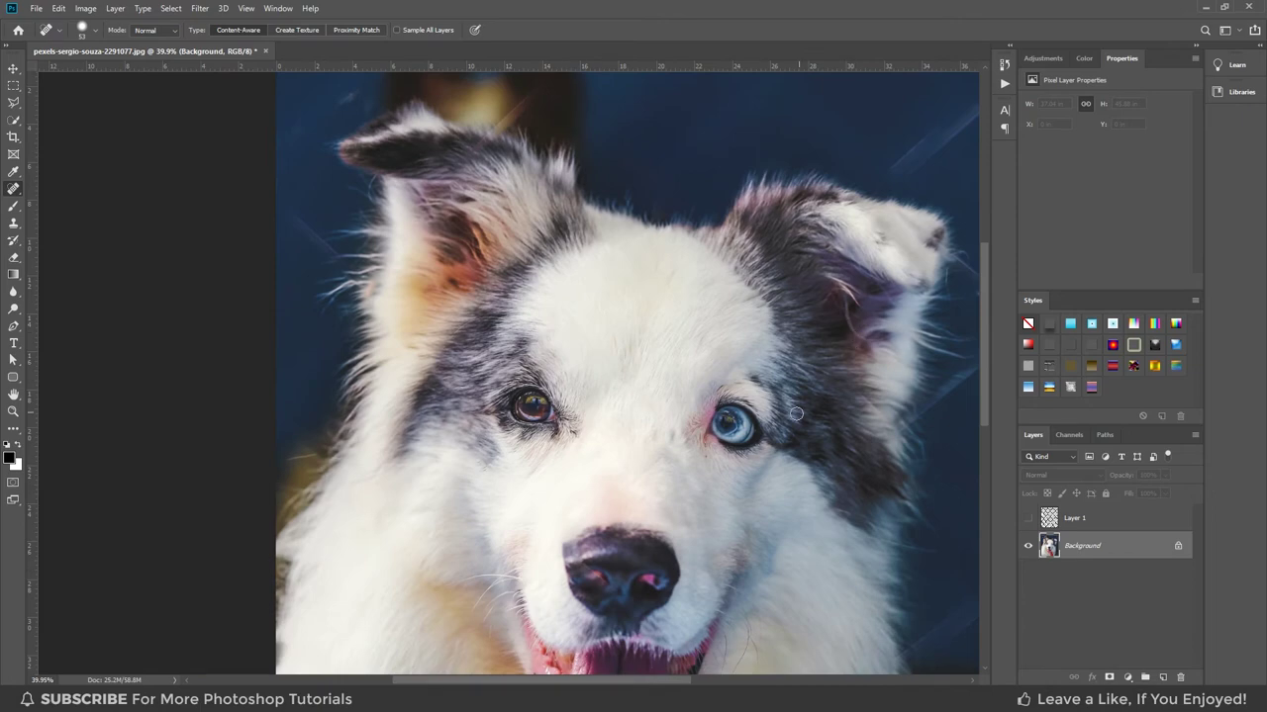
scroll(871, 482, "up", 1)
left_click_drag(821, 452, 670, 419)
scroll(755, 393, "up", 1)
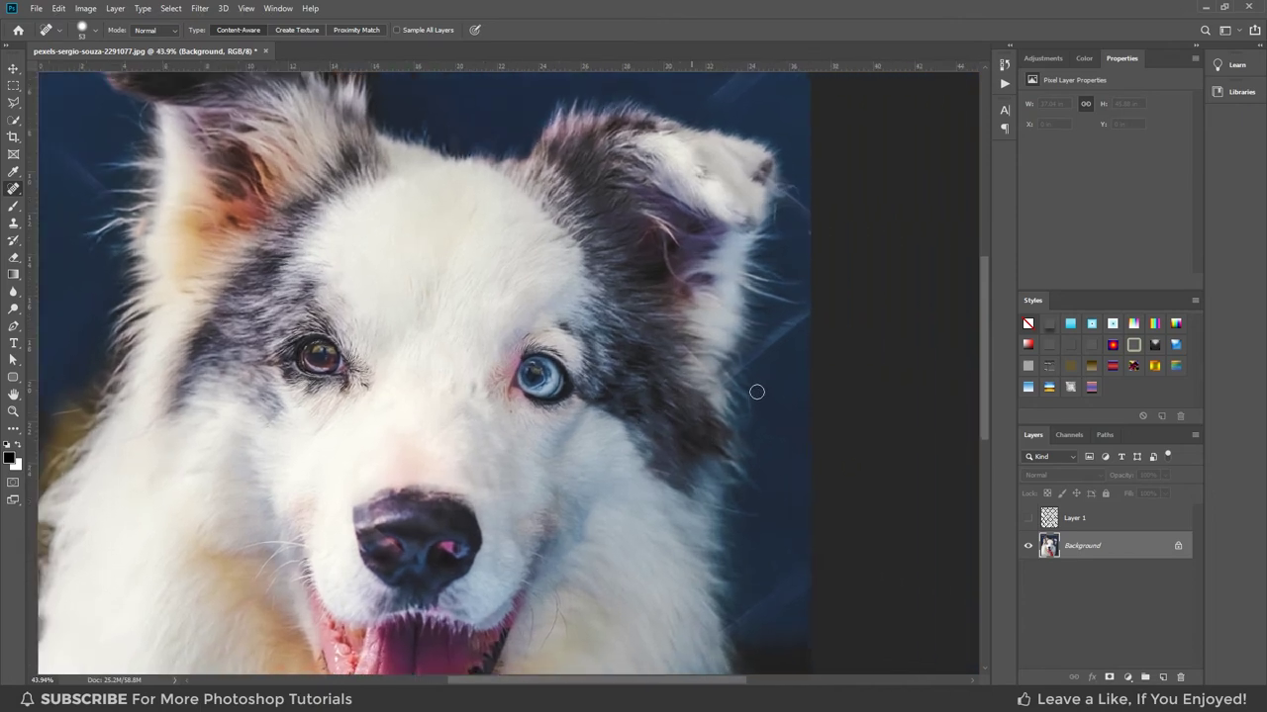
scroll(653, 352, "up", 1)
left_click_drag(656, 323, 695, 364)
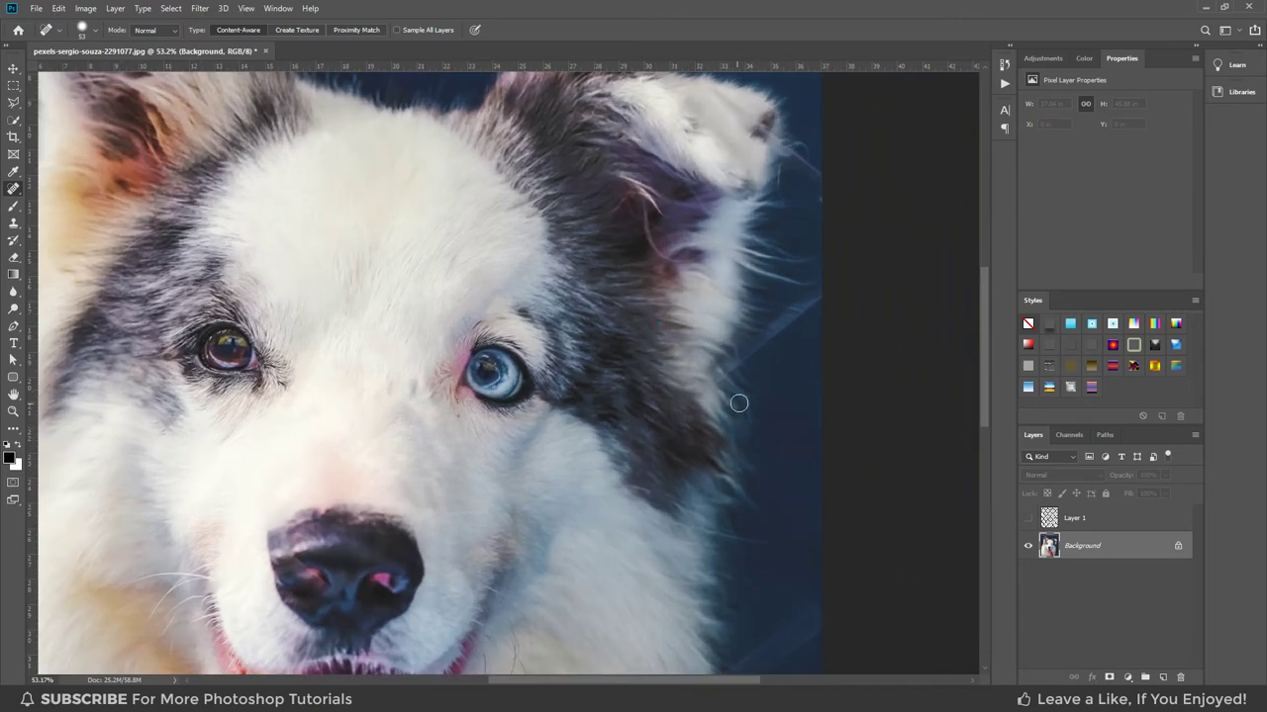
left_click_drag(817, 302, 742, 364)
left_click_drag(809, 297, 774, 325)
Heal the leftover spot and lower marks beside the right cheek.
left_click(769, 338)
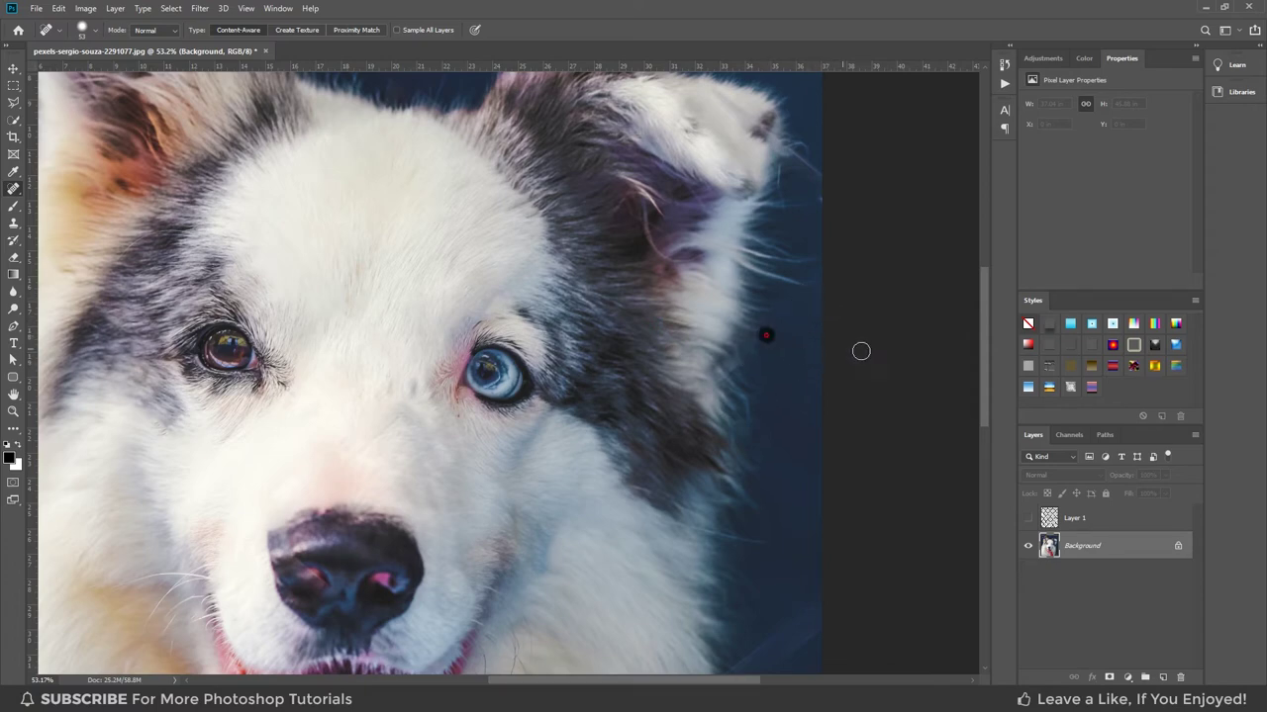
left_click_drag(776, 524, 759, 386)
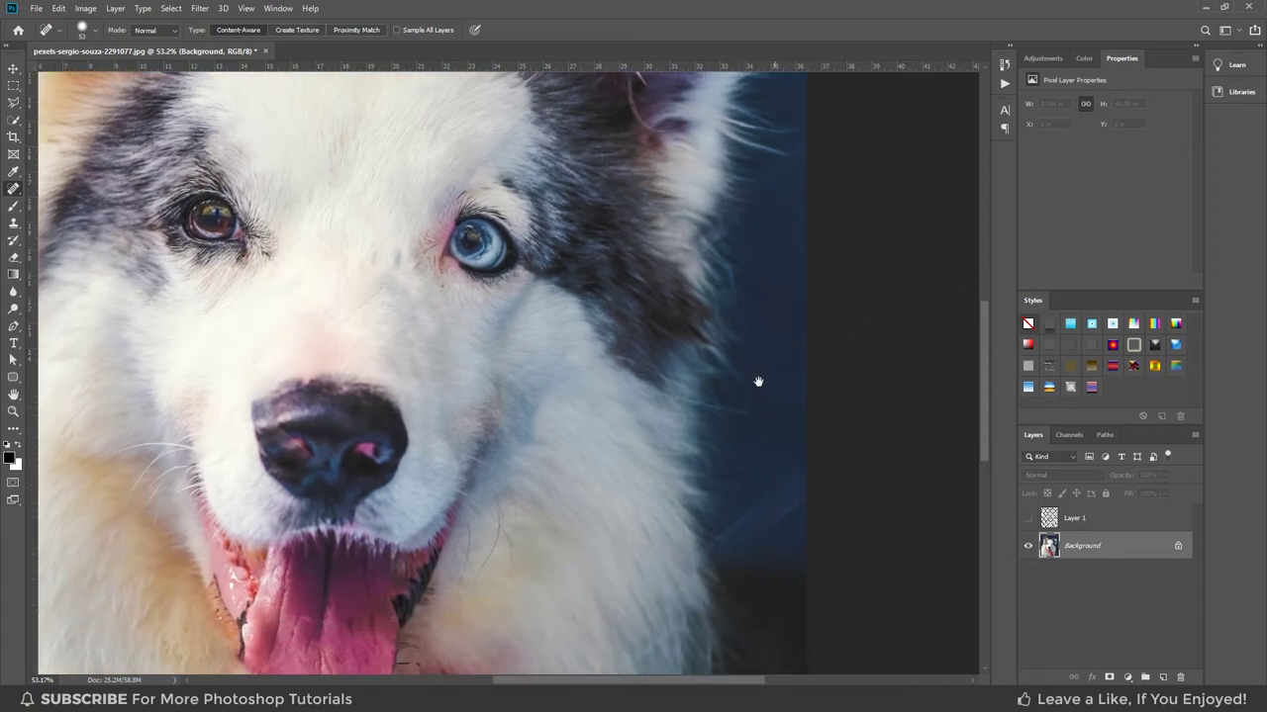
mouse_move(801, 479)
left_mouse_down()
mouse_move(769, 517)
mouse_move(737, 530)
mouse_move(737, 546)
mouse_move(707, 544)
mouse_move(698, 564)
left_mouse_up()
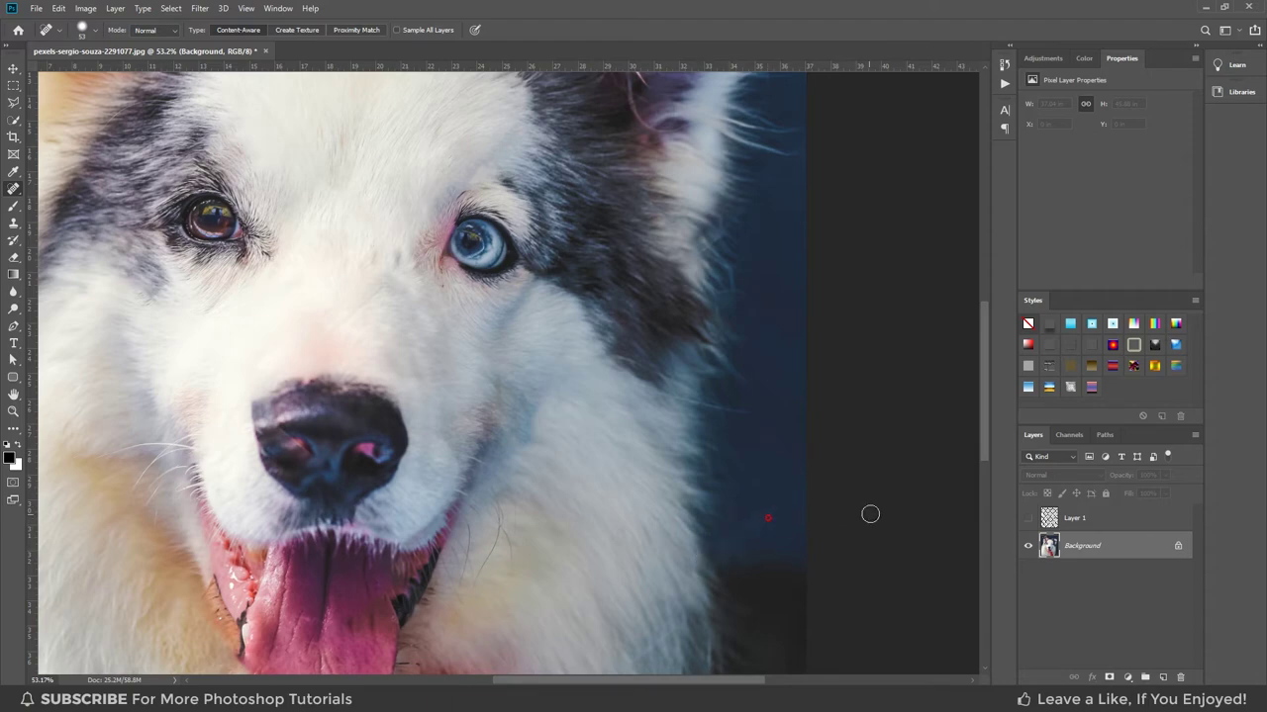
scroll(858, 477, "down", 1)
scroll(857, 477, "down", 1)
scroll(858, 477, "down", 1)
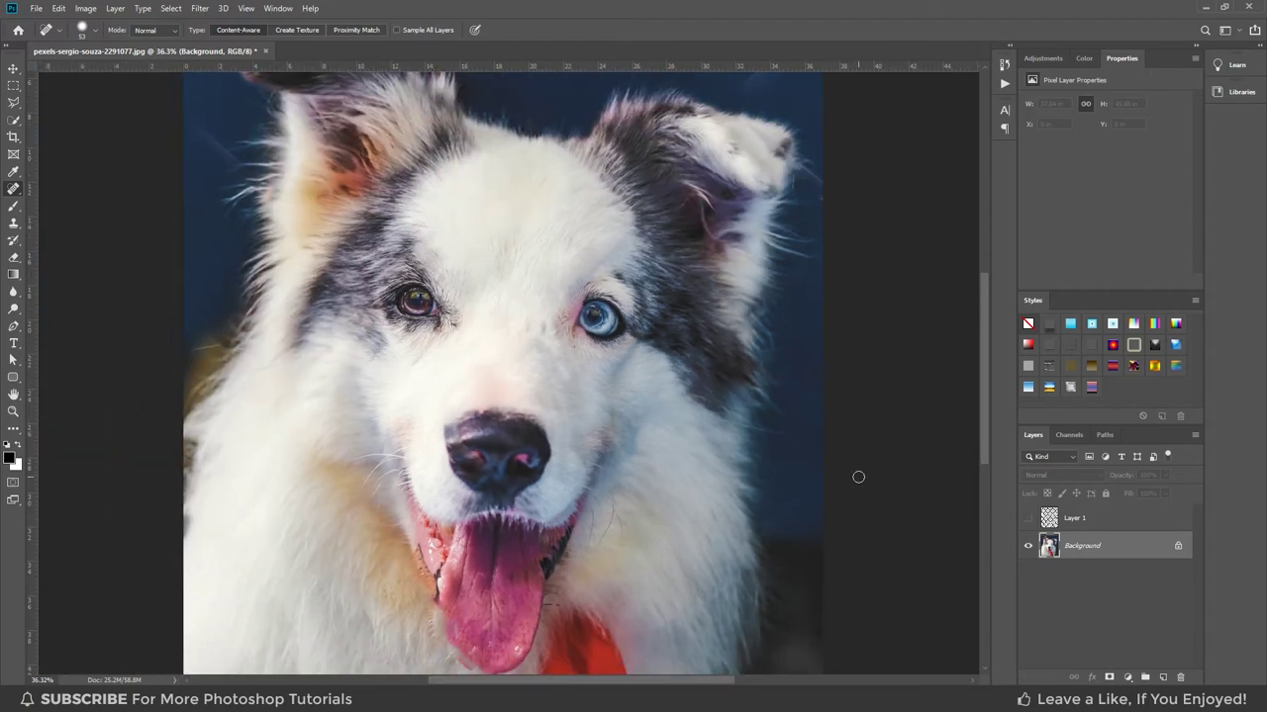
Heal the fence marks on the ear tip and along the ear edge.
left_click_drag(701, 271, 702, 391)
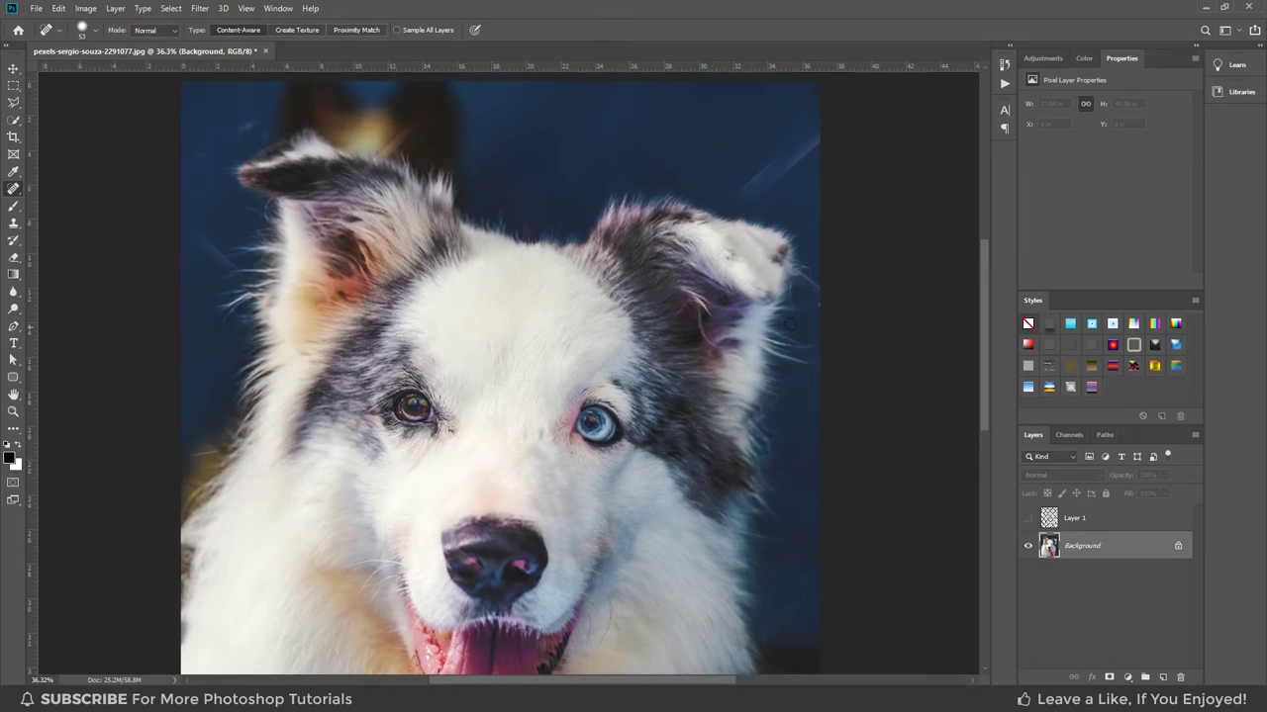
scroll(798, 233, "up", 1)
scroll(797, 232, "up", 1)
left_click_drag(718, 227, 834, 314)
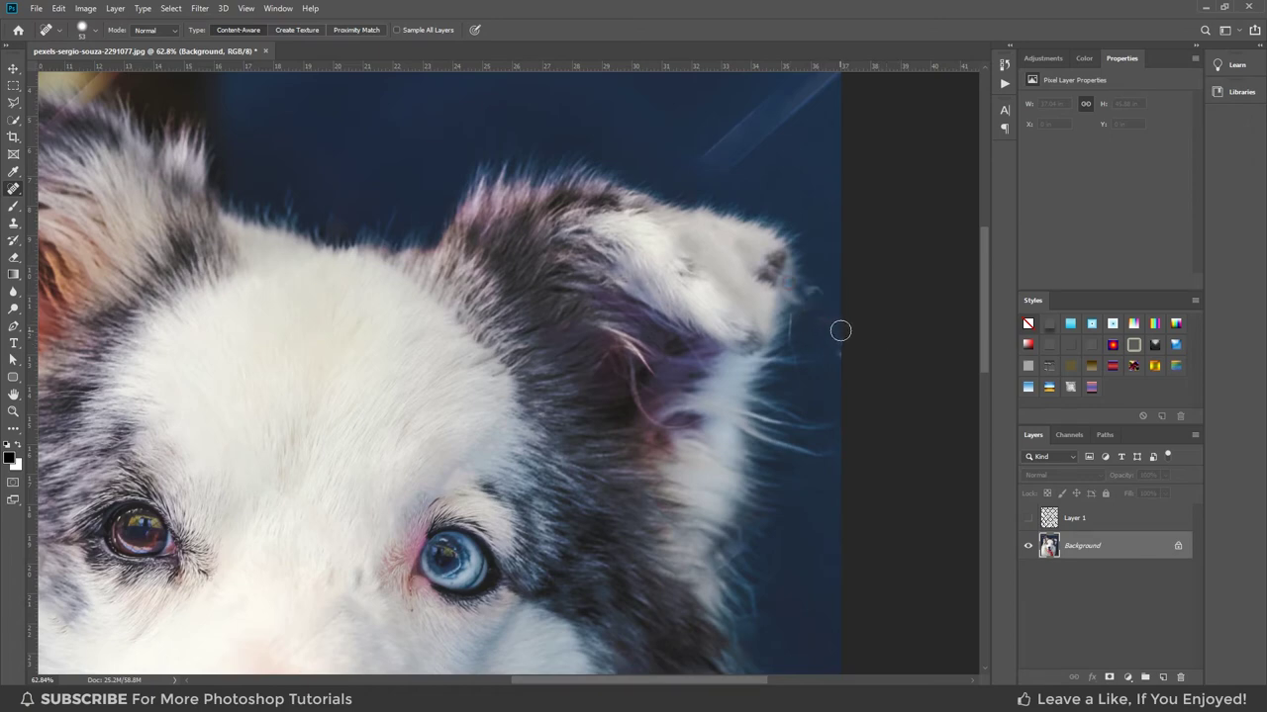
left_click(839, 325)
left_click(836, 333)
scroll(842, 303, "up", 2)
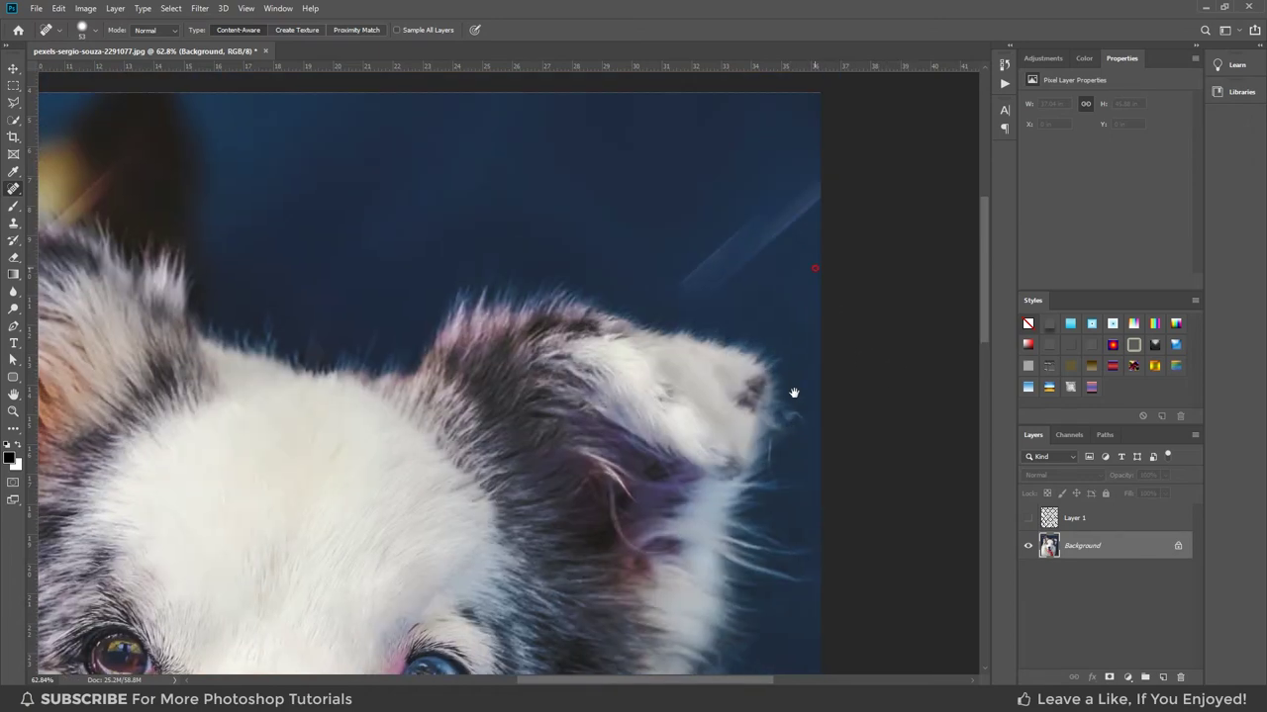
Heal the light streaks in the background beside the ears.
right_click(764, 283)
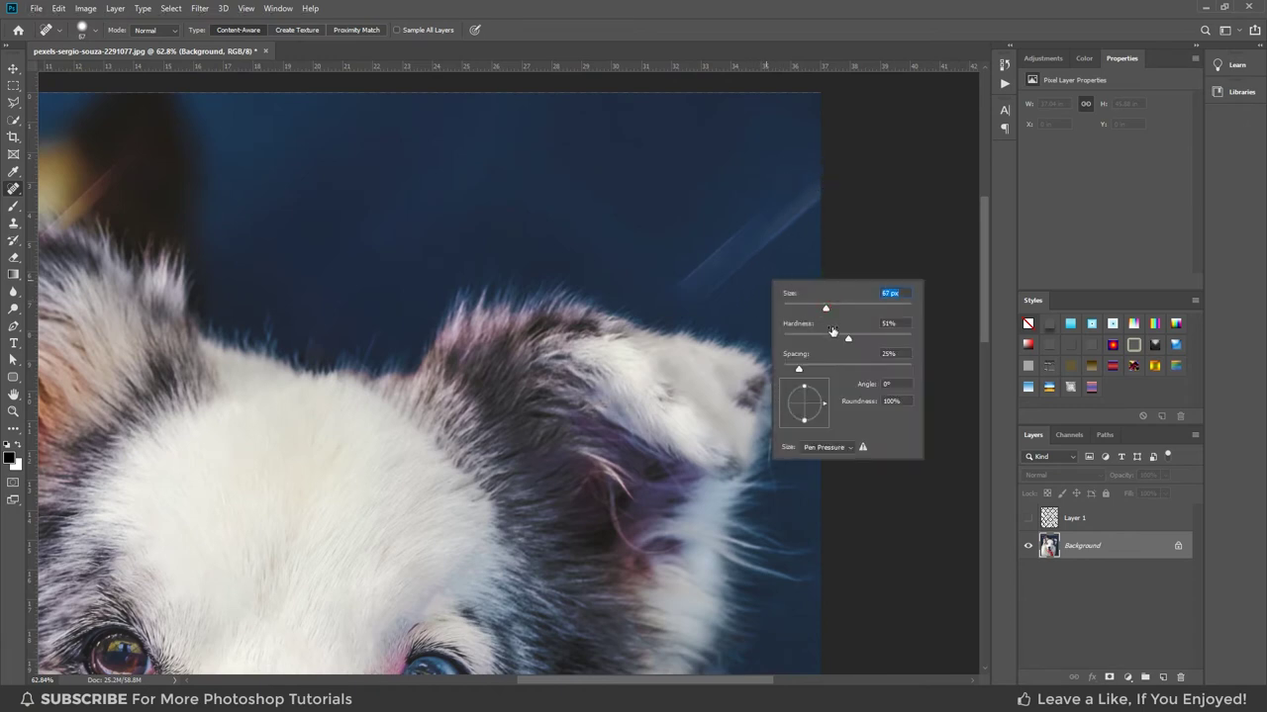
left_click_drag(821, 175, 696, 285)
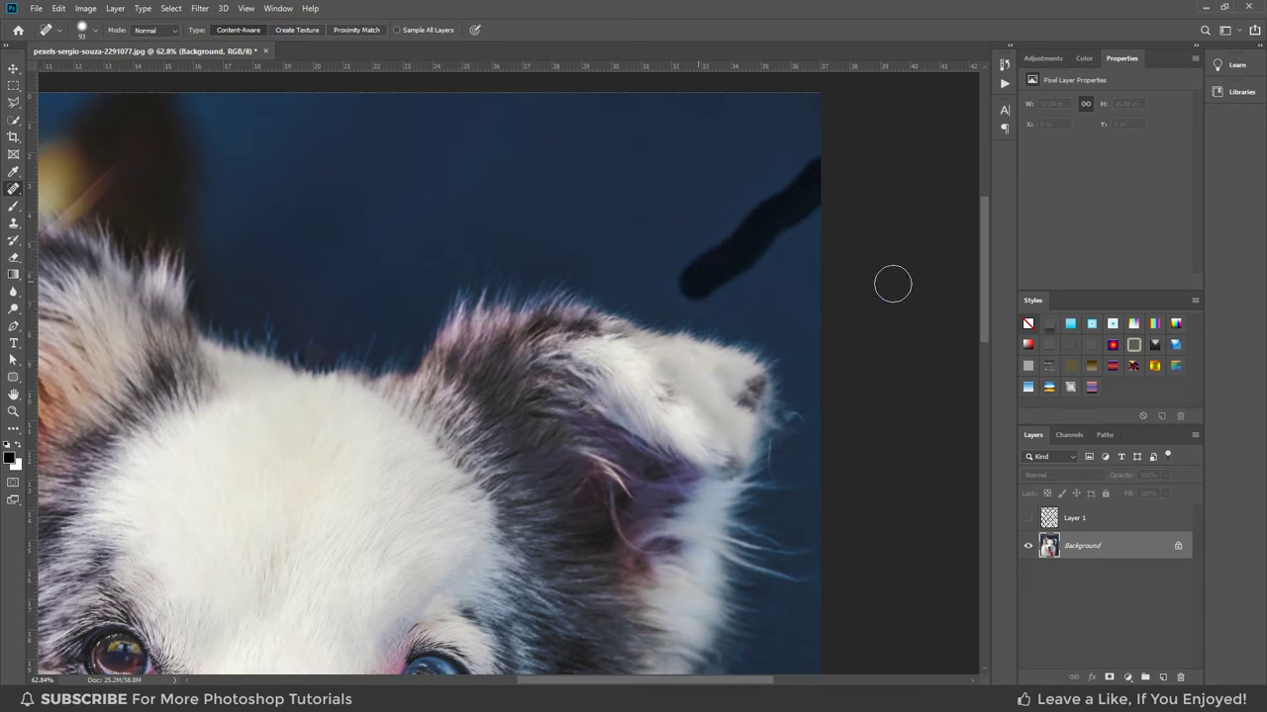
mouse_move(800, 211)
left_mouse_down()
mouse_move(715, 283)
mouse_move(728, 240)
mouse_move(786, 215)
left_mouse_up()
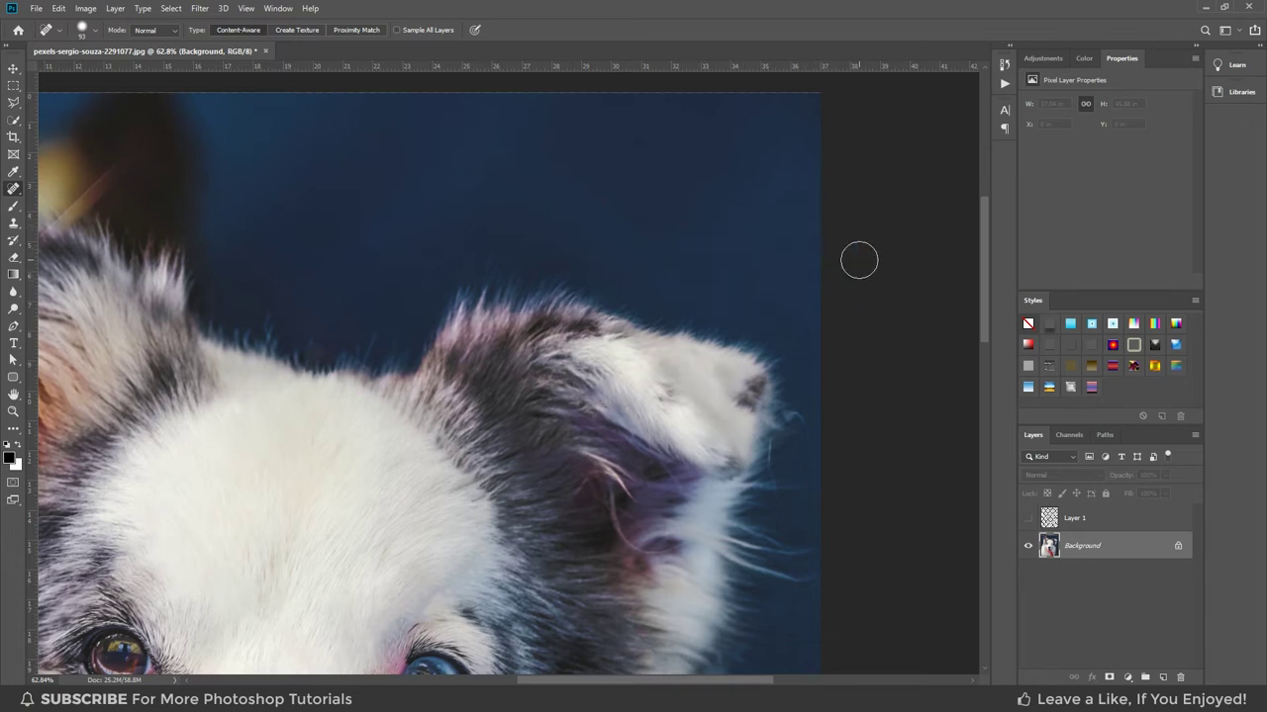
left_click(693, 289)
mouse_move(485, 158)
left_mouse_down()
mouse_move(444, 204)
mouse_move(549, 258)
left_mouse_up()
scroll(758, 212, "down", 3)
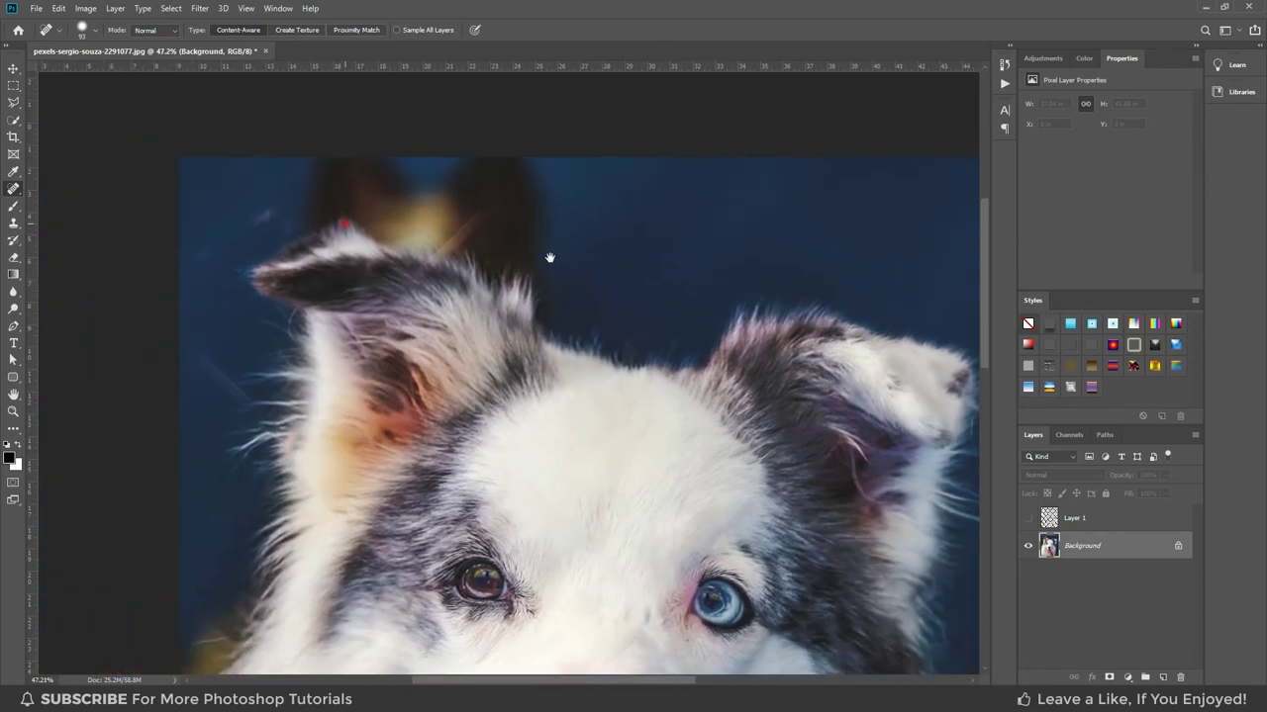
scroll(421, 247, "up", 2)
Shrink the brush and heal streaks and spots behind and along the left ear.
right_click(564, 238)
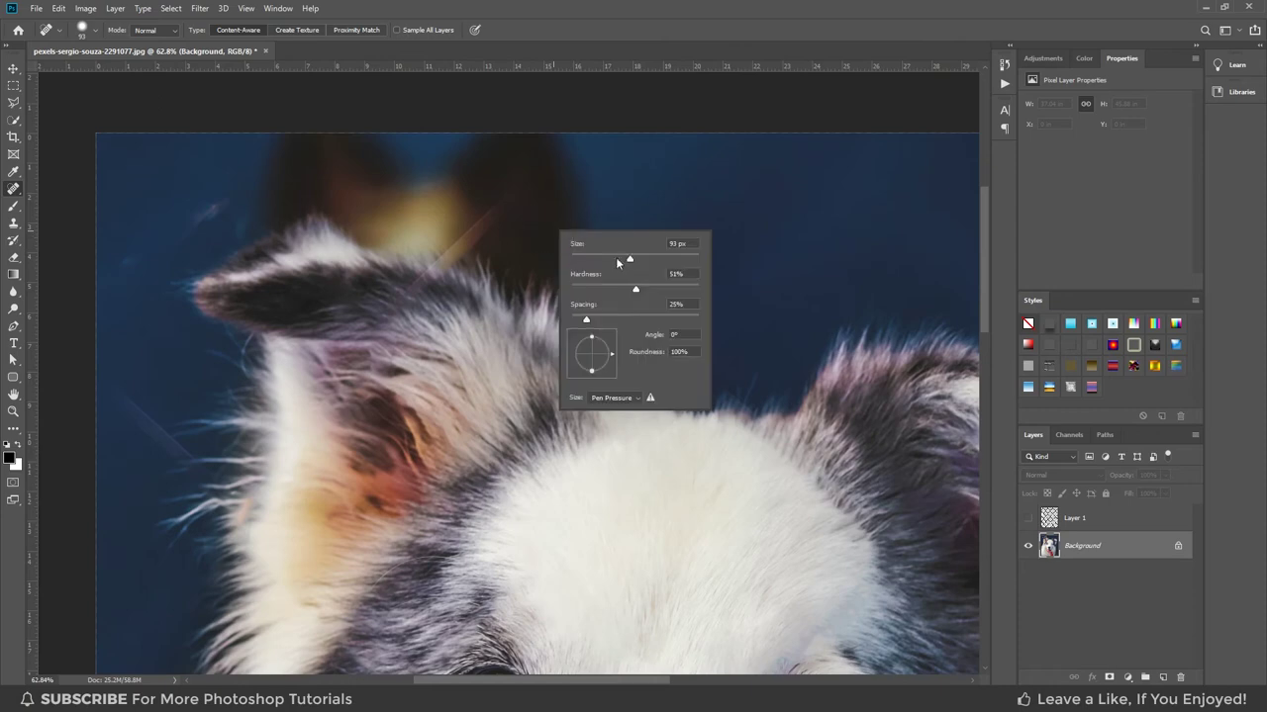
left_click_drag(623, 256, 619, 259)
left_click_drag(505, 202, 401, 289)
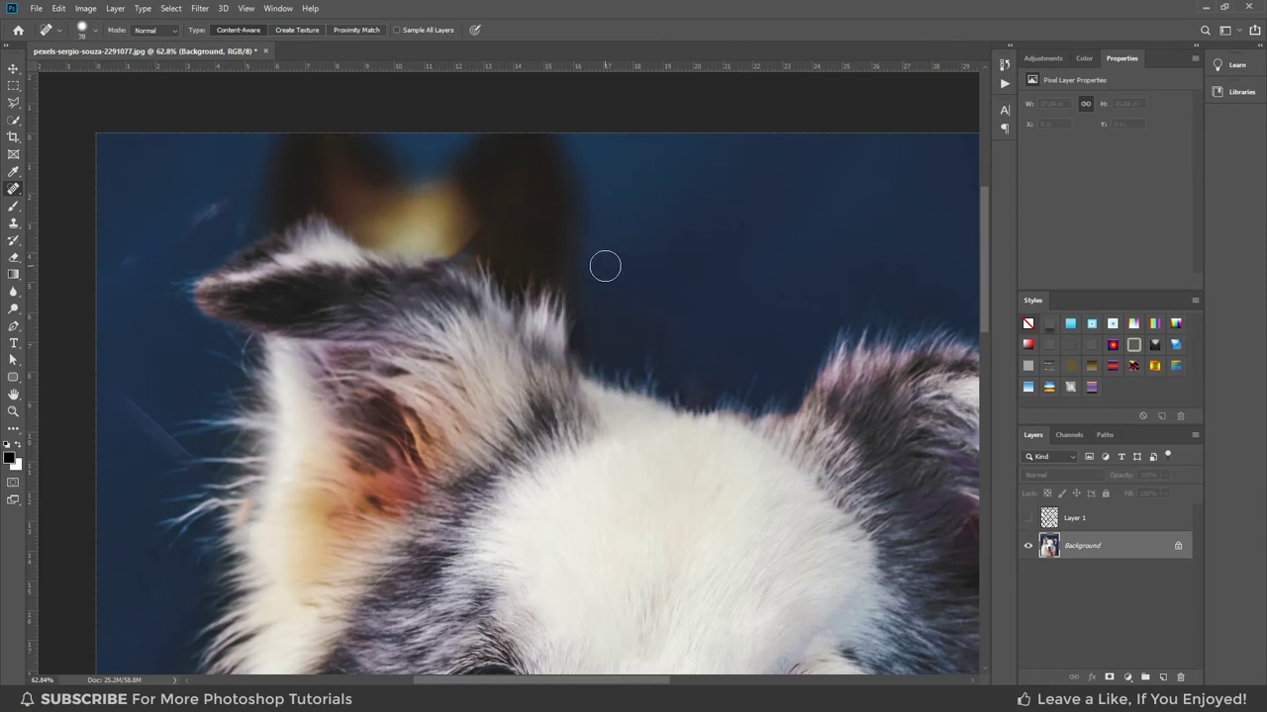
left_click_drag(507, 202, 461, 239)
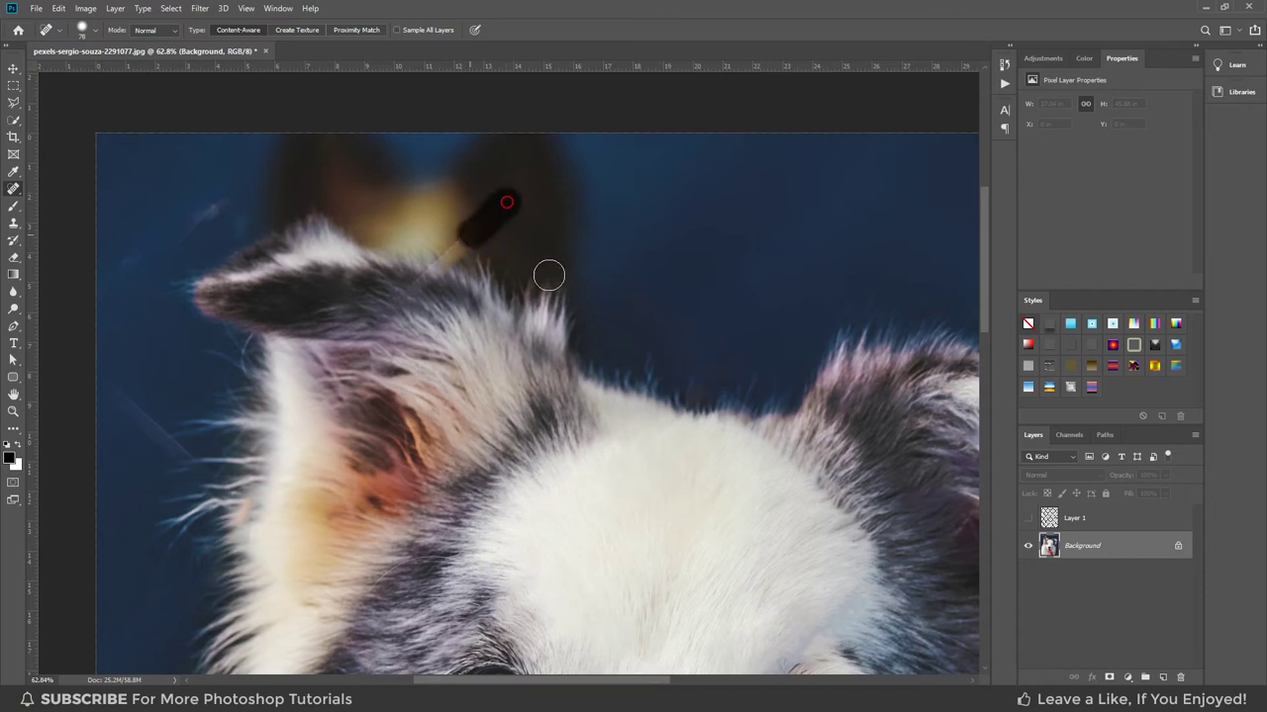
left_click(454, 248)
left_click(462, 250)
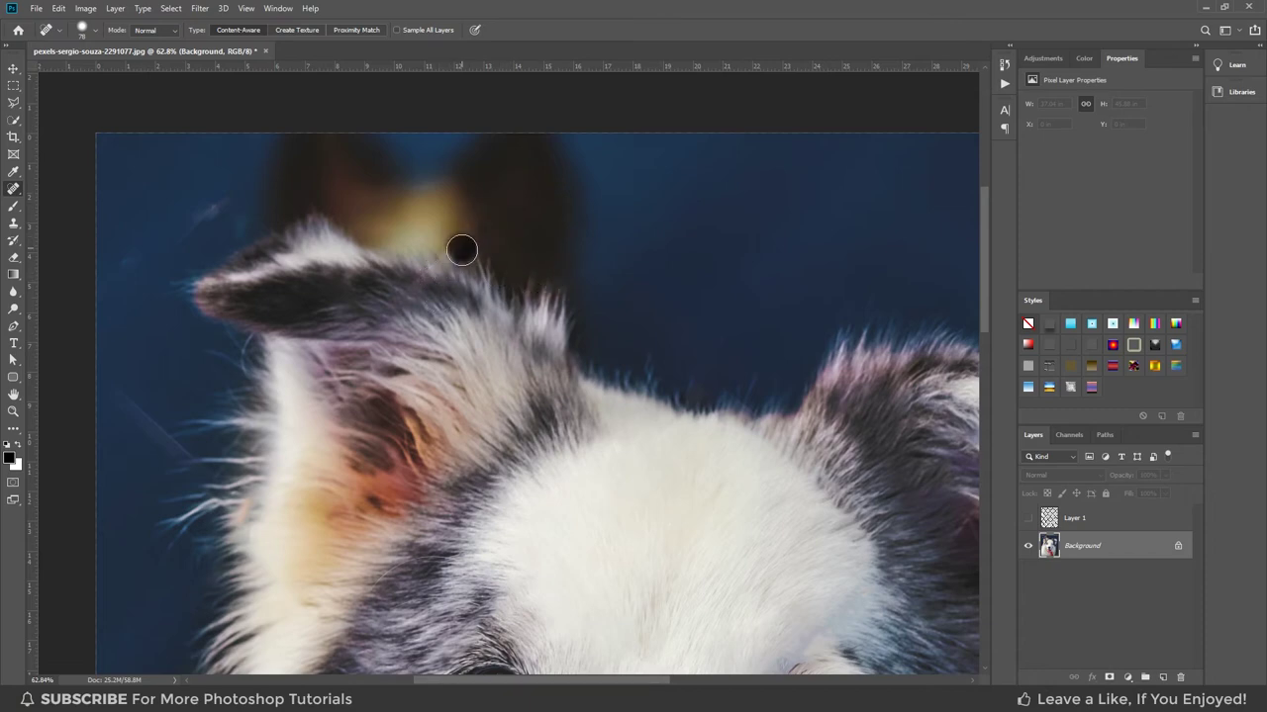
left_click(432, 279)
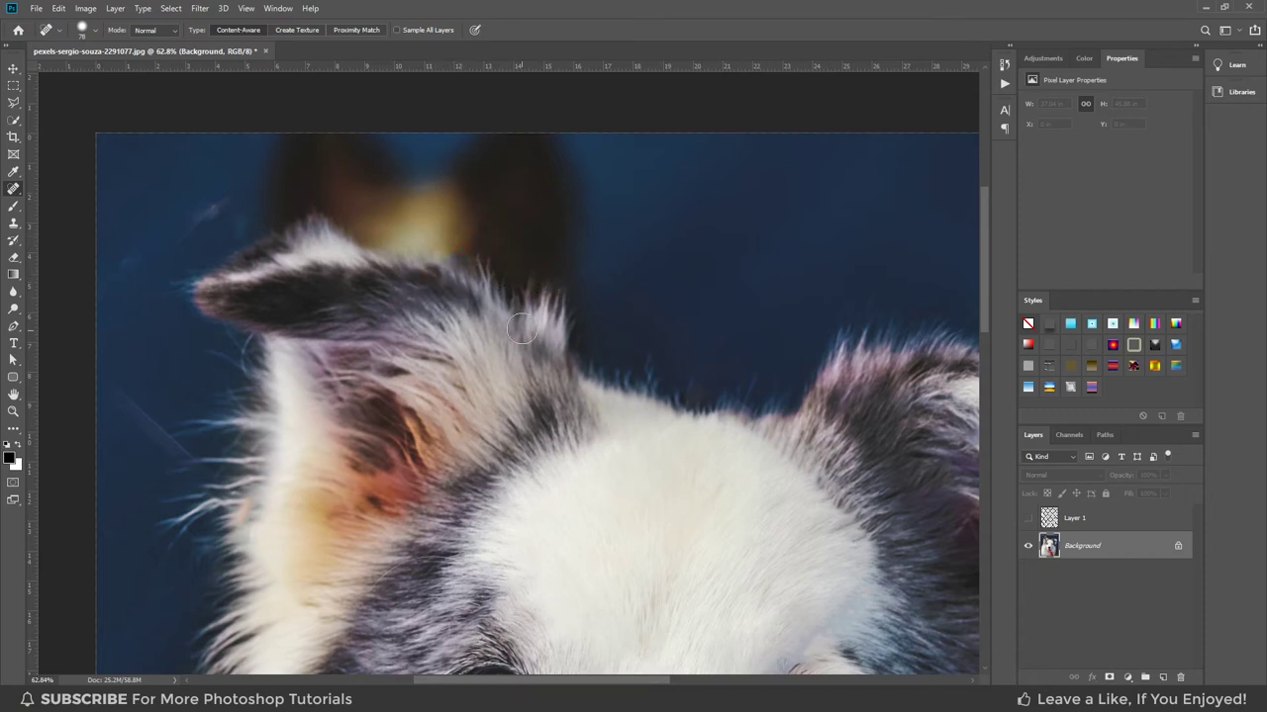
left_click(458, 260)
left_click(462, 262)
Heal the faint wispy and diagonal streaks left of and below the left ear.
scroll(644, 278, "down", 2)
left_click_drag(435, 296, 619, 311)
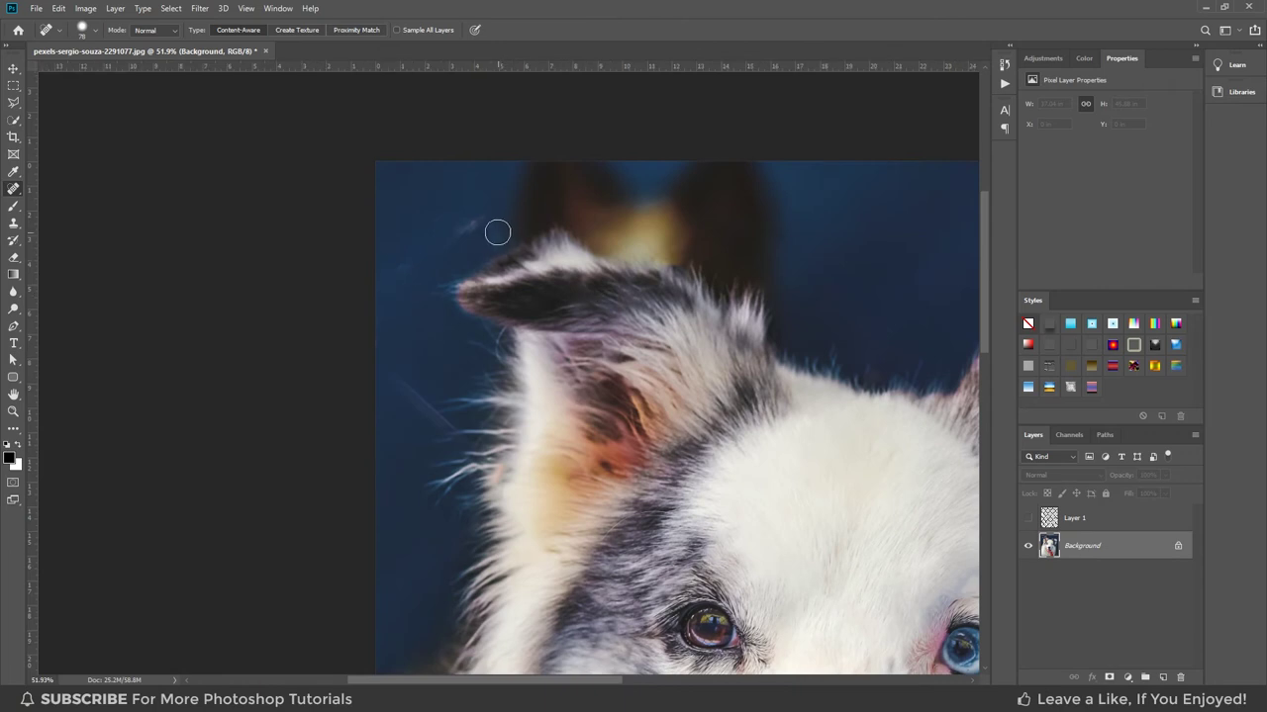
left_click_drag(461, 221, 484, 216)
left_click_drag(422, 260, 415, 256)
left_click_drag(555, 450, 623, 351)
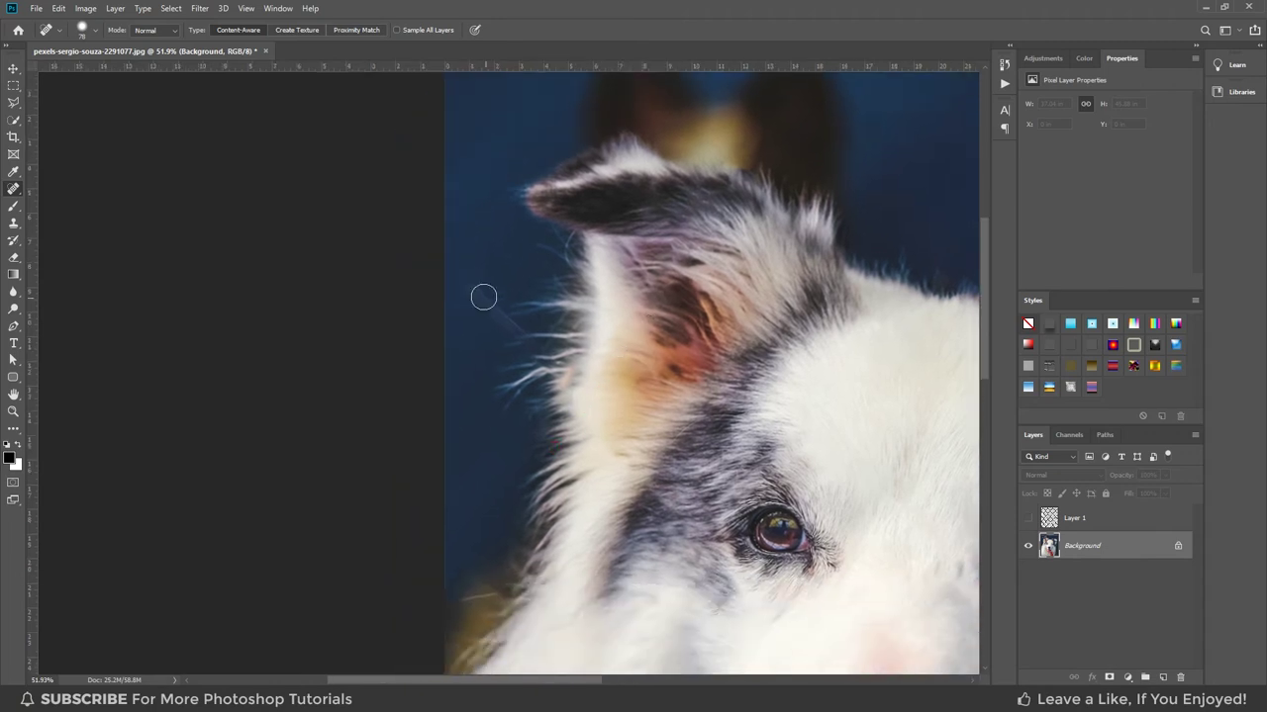
left_click_drag(452, 268, 522, 335)
Heal the stray marks on the muzzle and between the eyes.
mouse_move(725, 553)
left_mouse_down()
mouse_move(678, 496)
mouse_move(635, 351)
left_mouse_up()
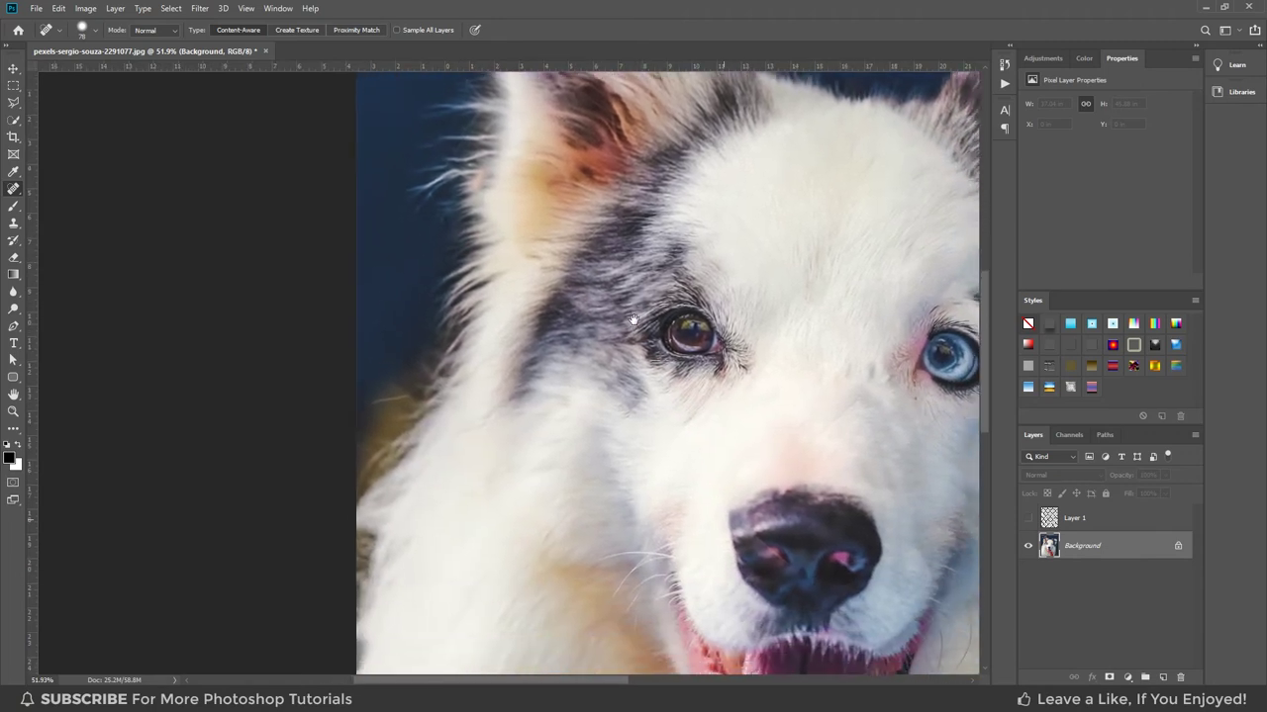
left_click_drag(777, 434, 685, 394)
left_click_drag(752, 345, 732, 368)
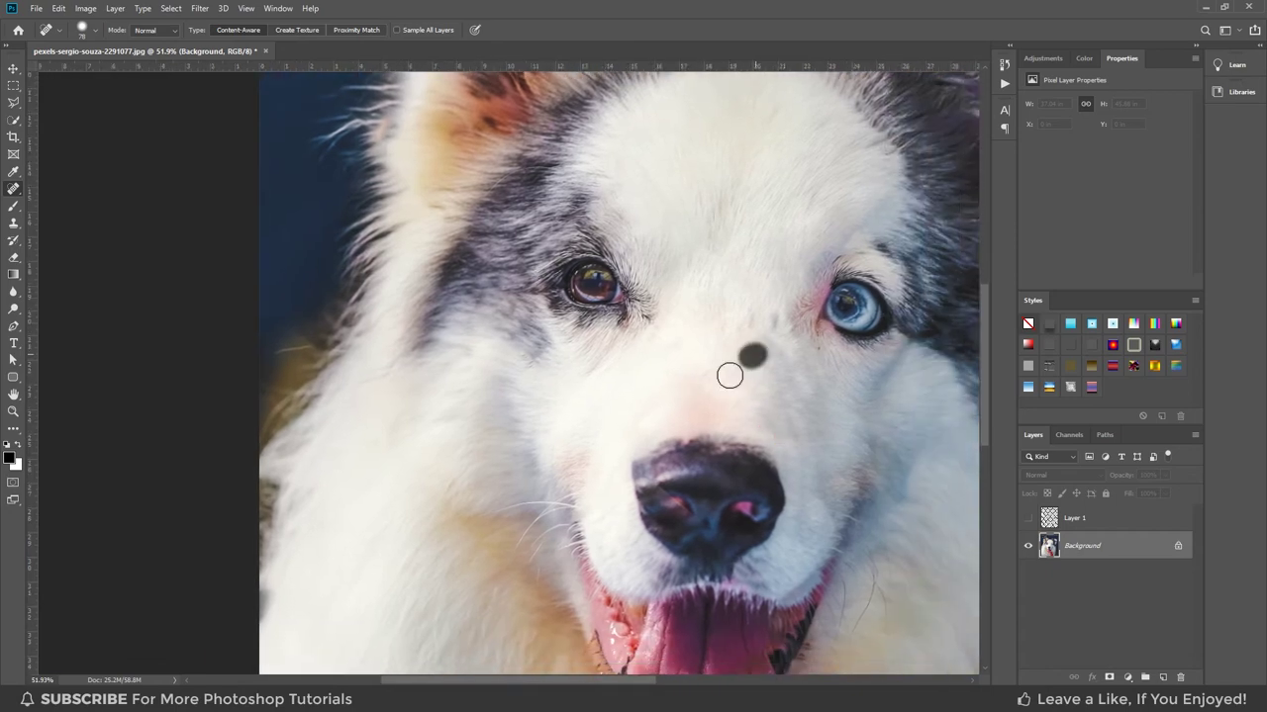
left_click(778, 320)
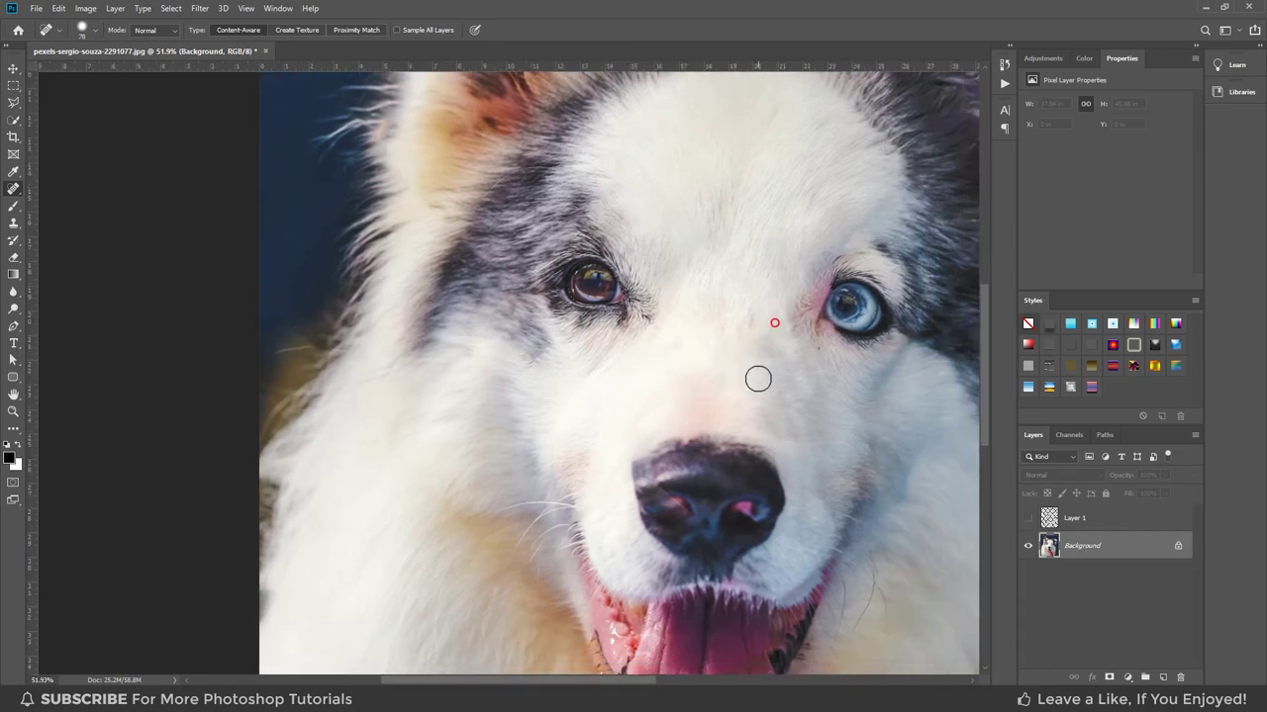
left_click(748, 322)
scroll(828, 446, "down", 2)
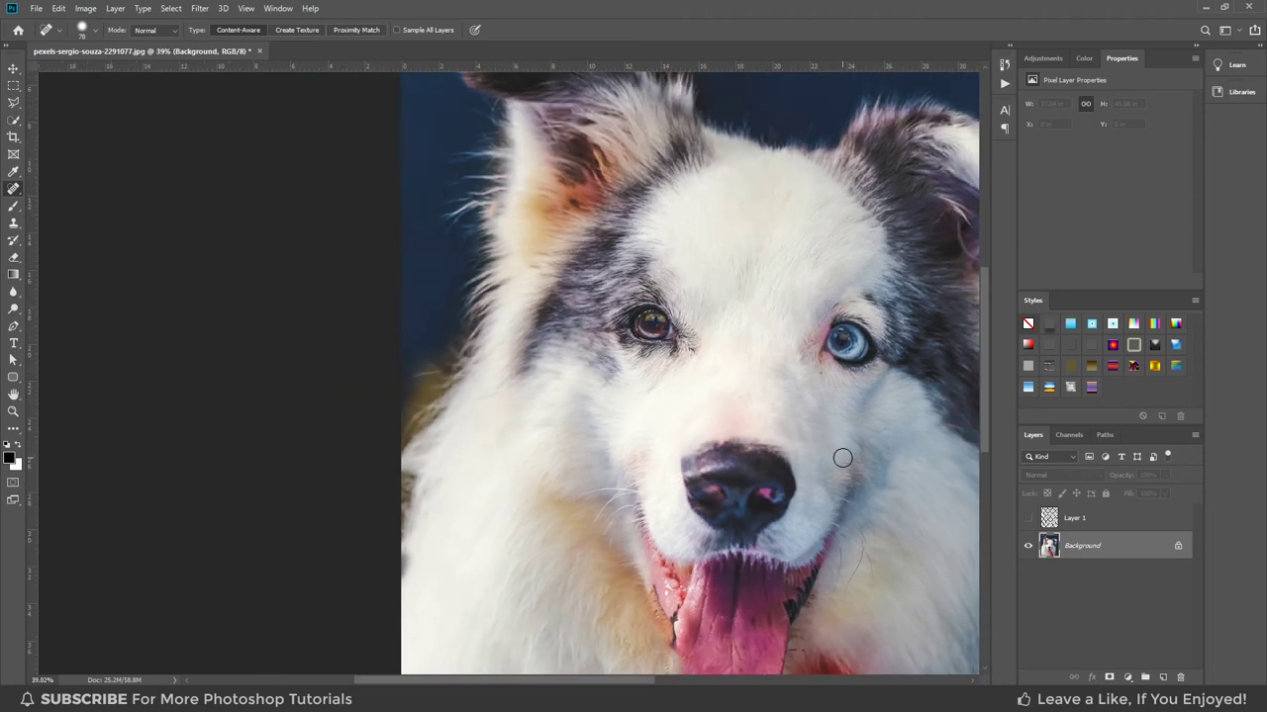
scroll(788, 532, "down", 1)
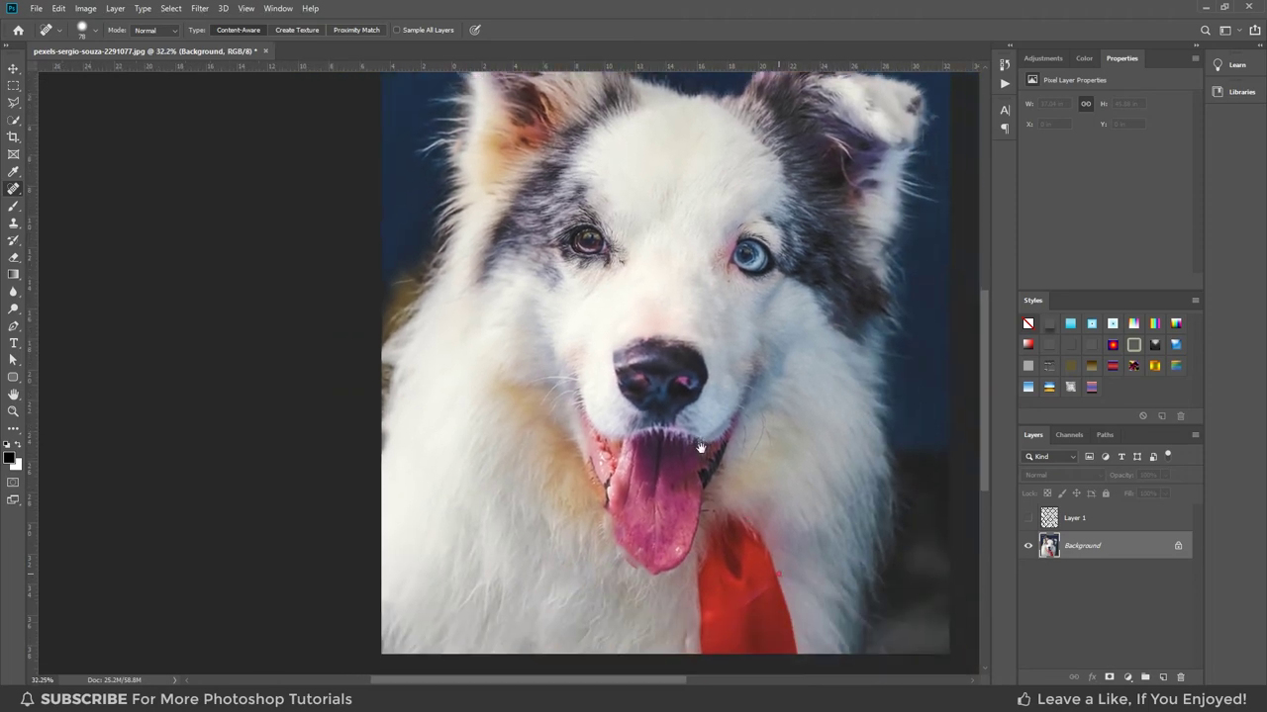
Heal the marks in the fur right of the tongue and across the red scarf.
left_click_drag(876, 668, 729, 463)
scroll(712, 526, "up", 1)
scroll(712, 525, "up", 1)
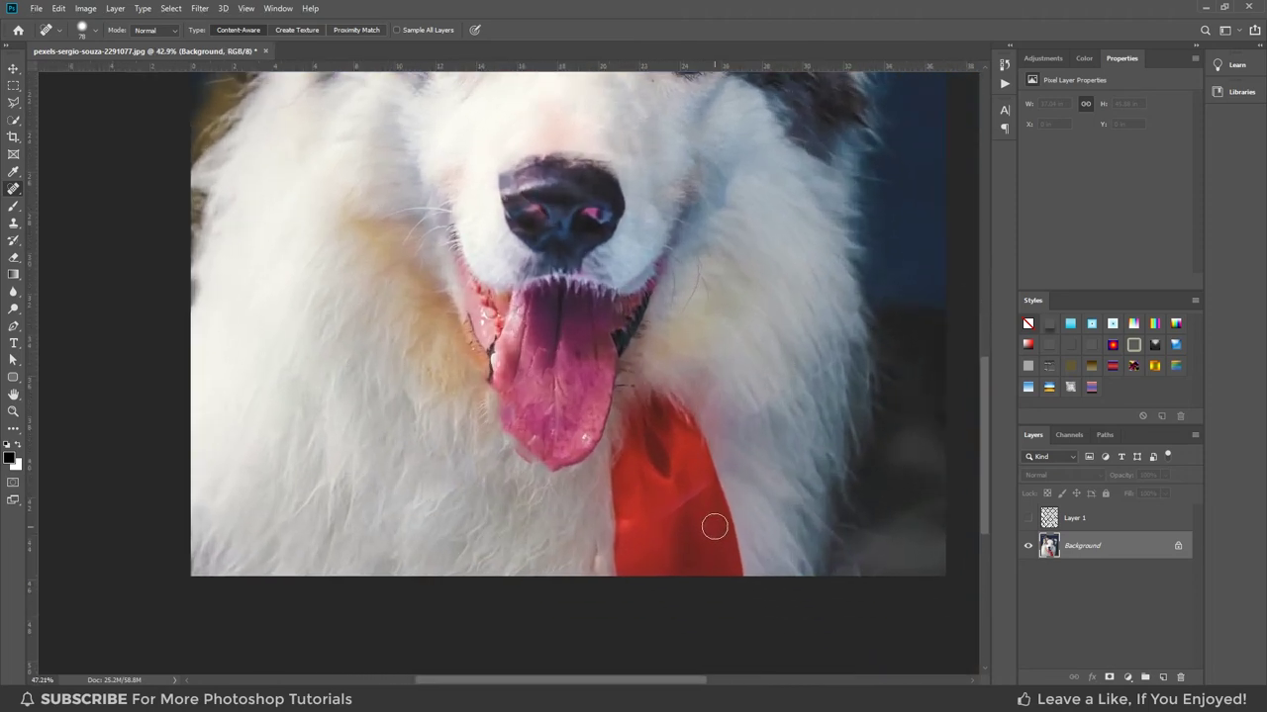
scroll(713, 525, "up", 1)
scroll(887, 310, "up", 1)
scroll(887, 310, "up", 1)
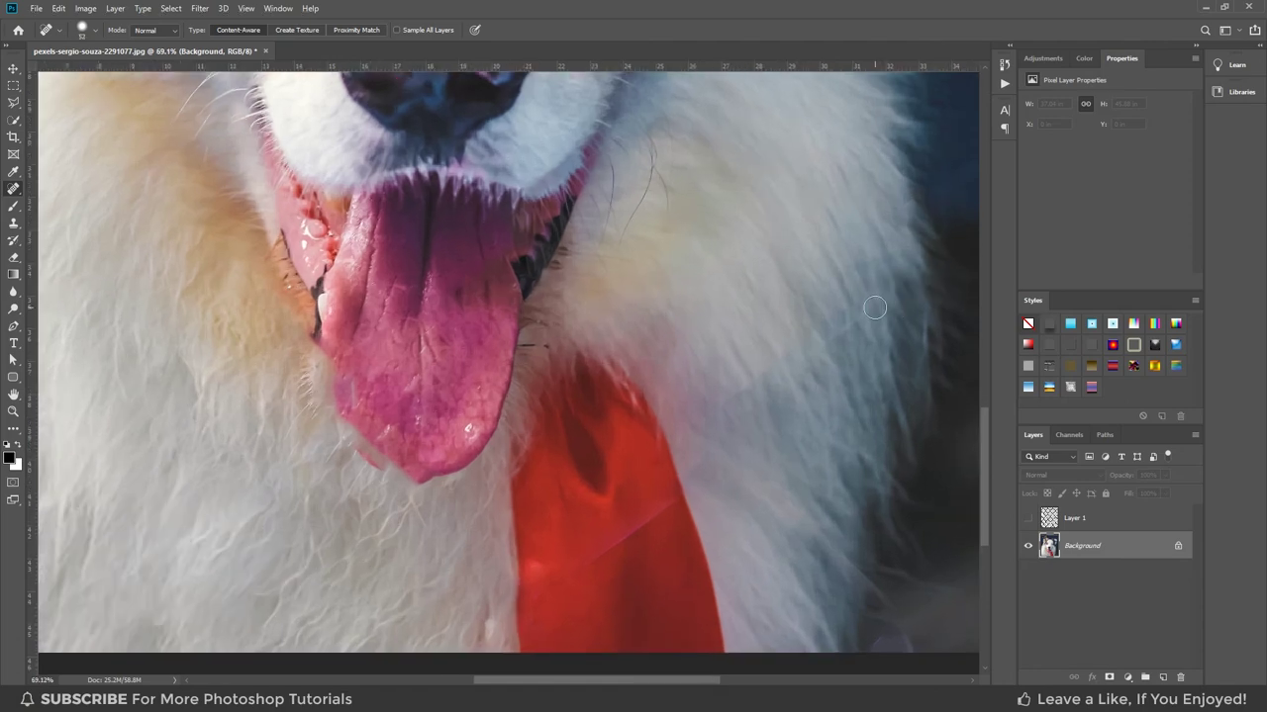
left_click_drag(891, 291, 794, 364)
left_click_drag(662, 510, 570, 570)
left_click_drag(651, 533, 617, 546)
Heal the streaks in the lower right fur near the dark background edge.
scroll(904, 593, "up", 2)
mouse_move(729, 560)
left_mouse_down()
mouse_move(717, 604)
mouse_move(772, 621)
left_mouse_up()
left_click_drag(688, 486, 737, 533)
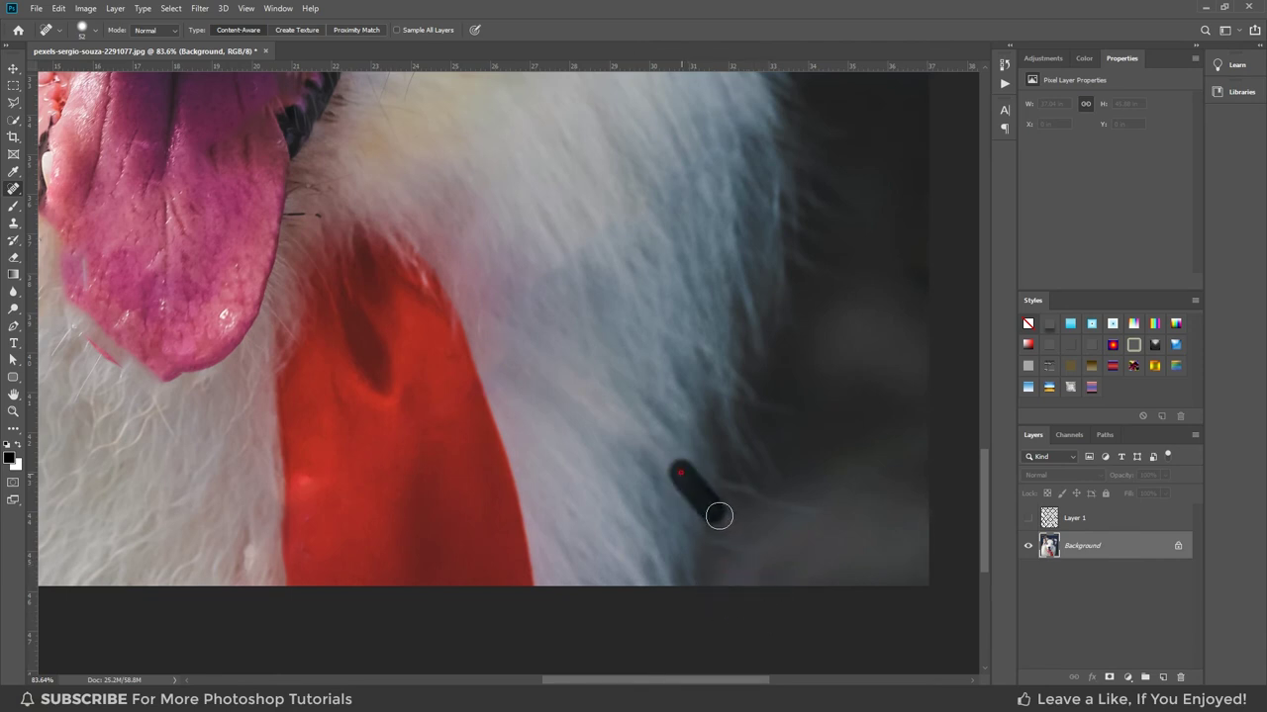
left_click_drag(696, 482, 673, 526)
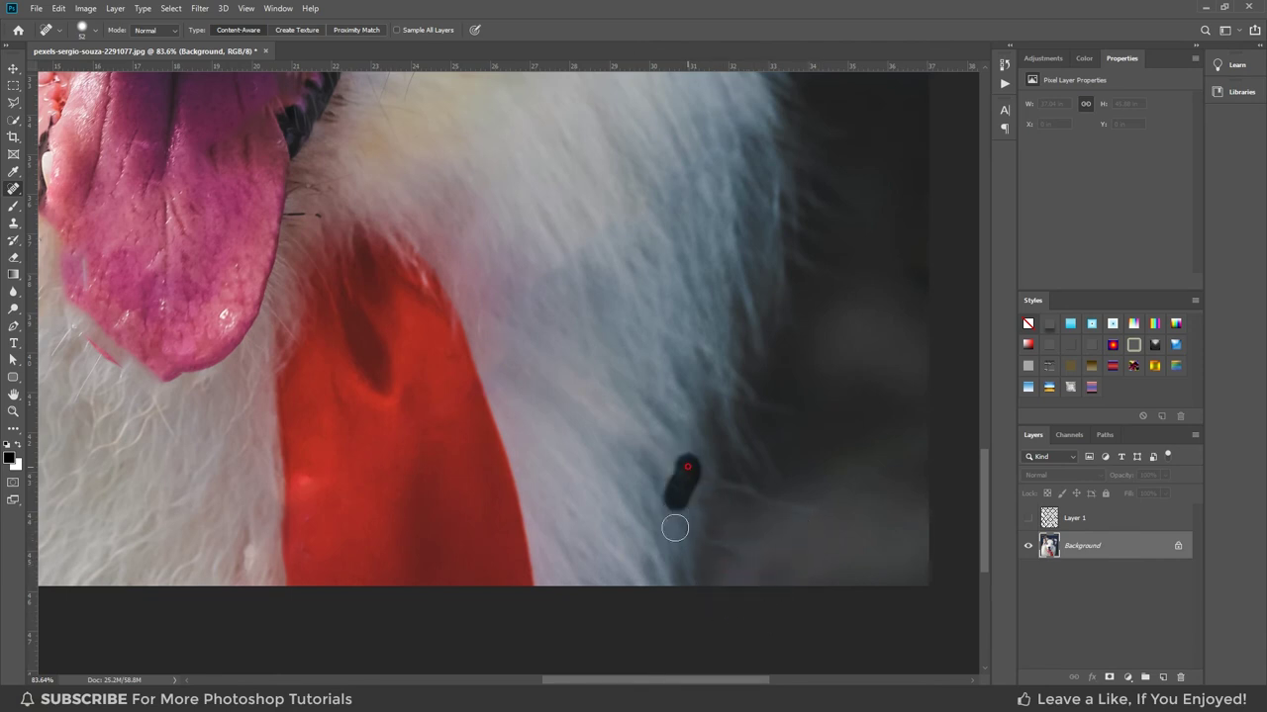
scroll(706, 482, "down", 2)
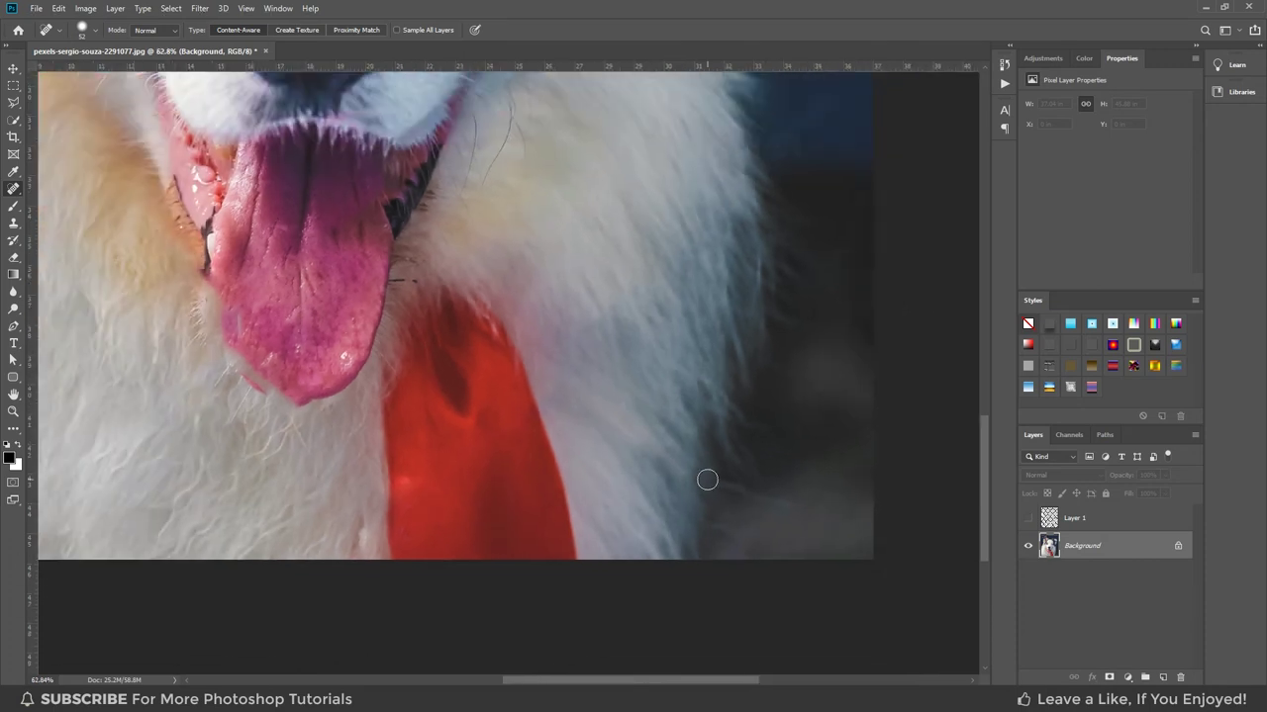
scroll(706, 480, "down", 1)
scroll(591, 488, "down", 1)
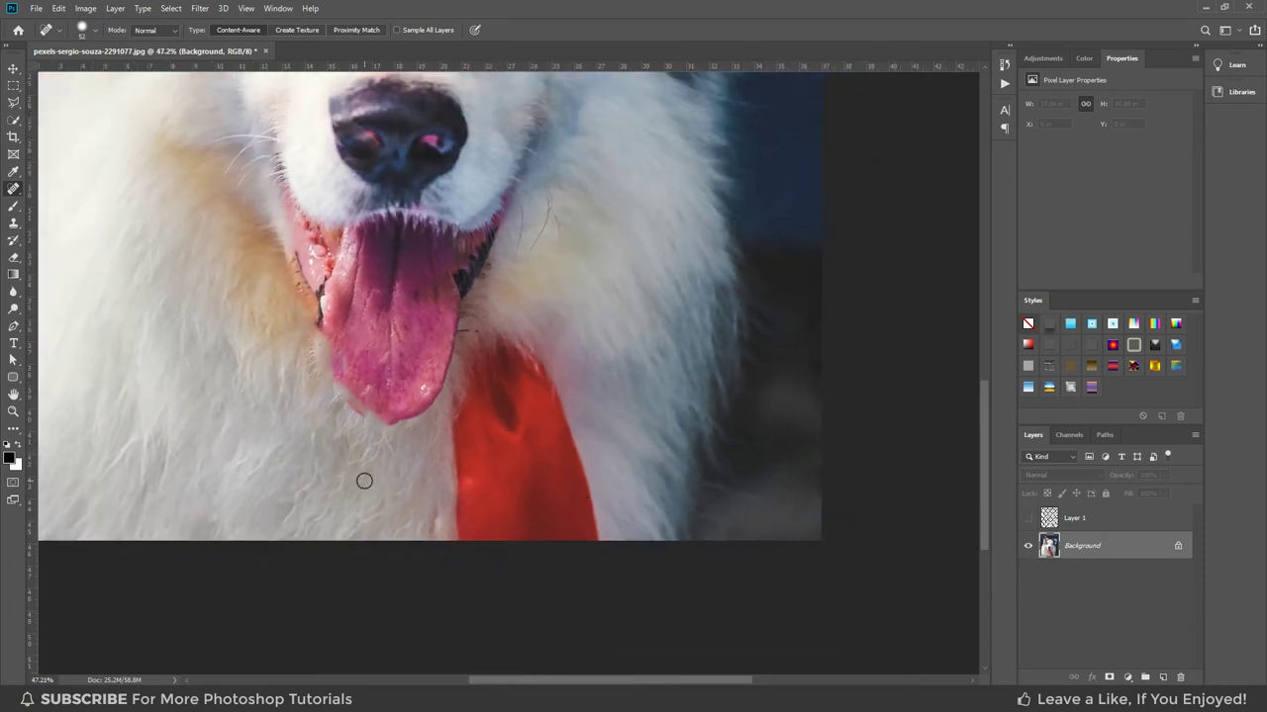
left_click_drag(364, 481, 488, 530)
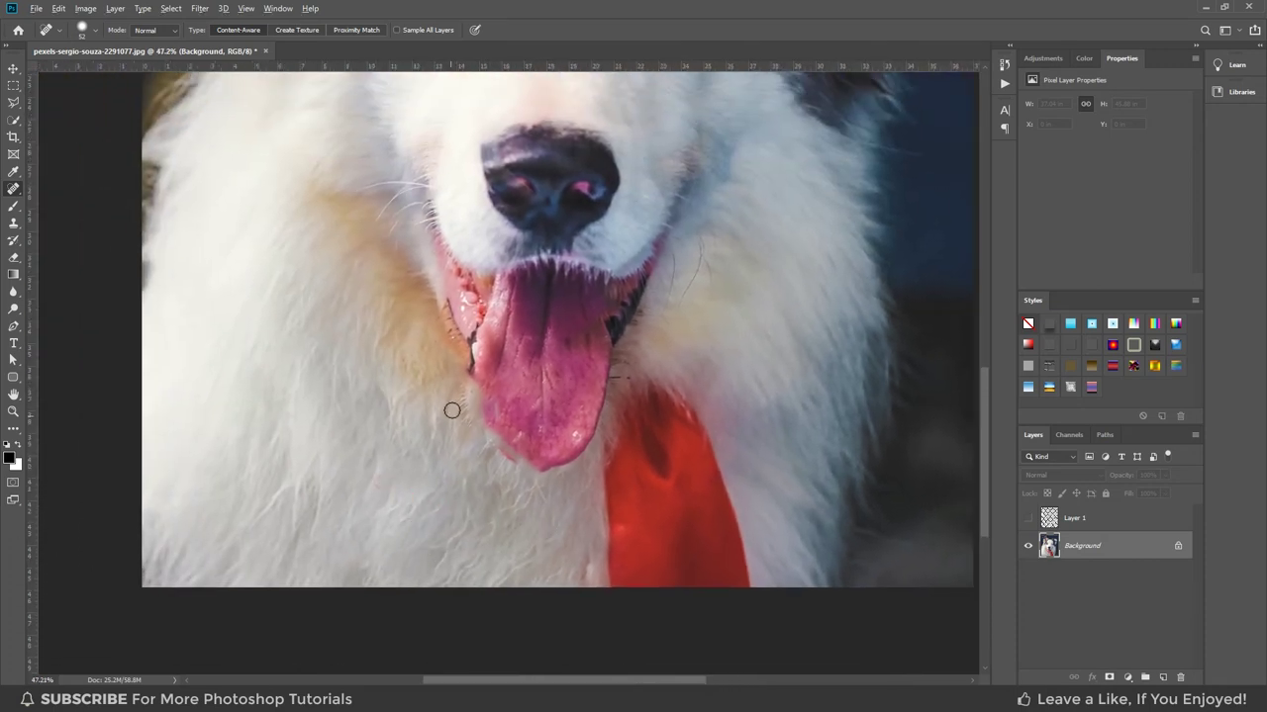
scroll(451, 409, "up", 1)
scroll(472, 446, "up", 1)
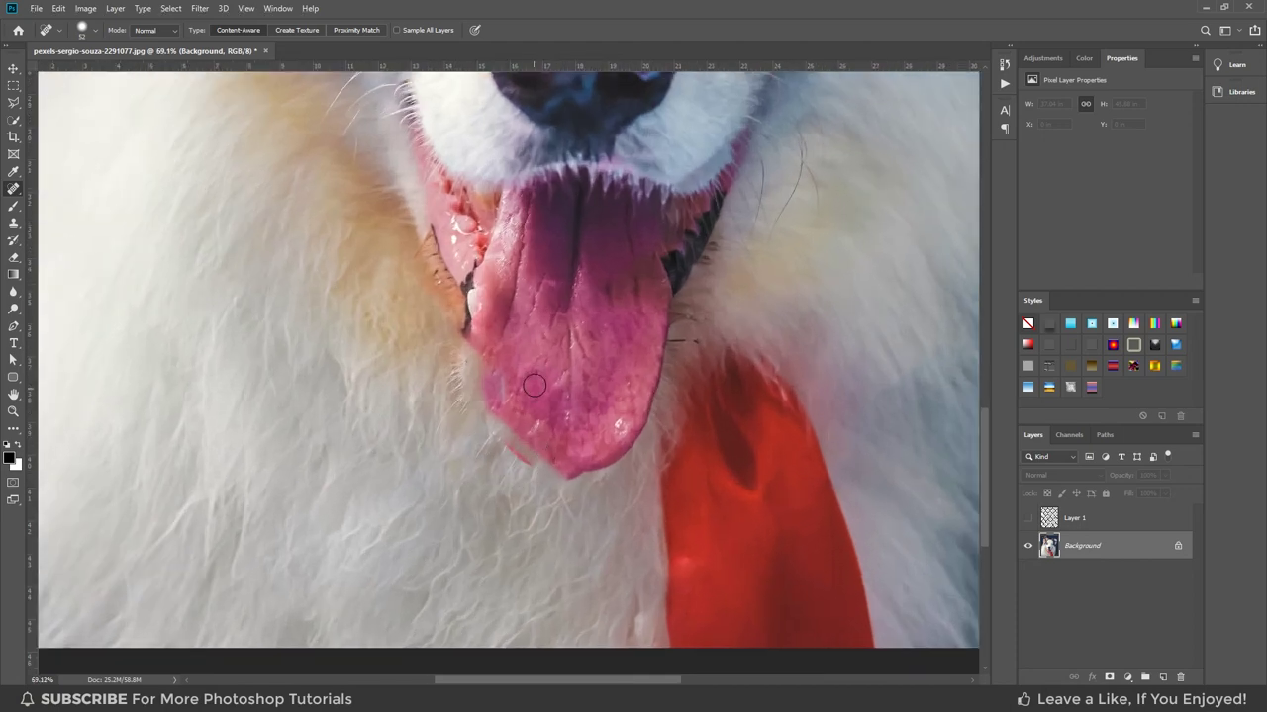
Compare against the fence layer by toggling Layer 1 on and off, leaving it hidden.
left_click_drag(533, 384, 561, 416)
scroll(541, 425, "up", 1)
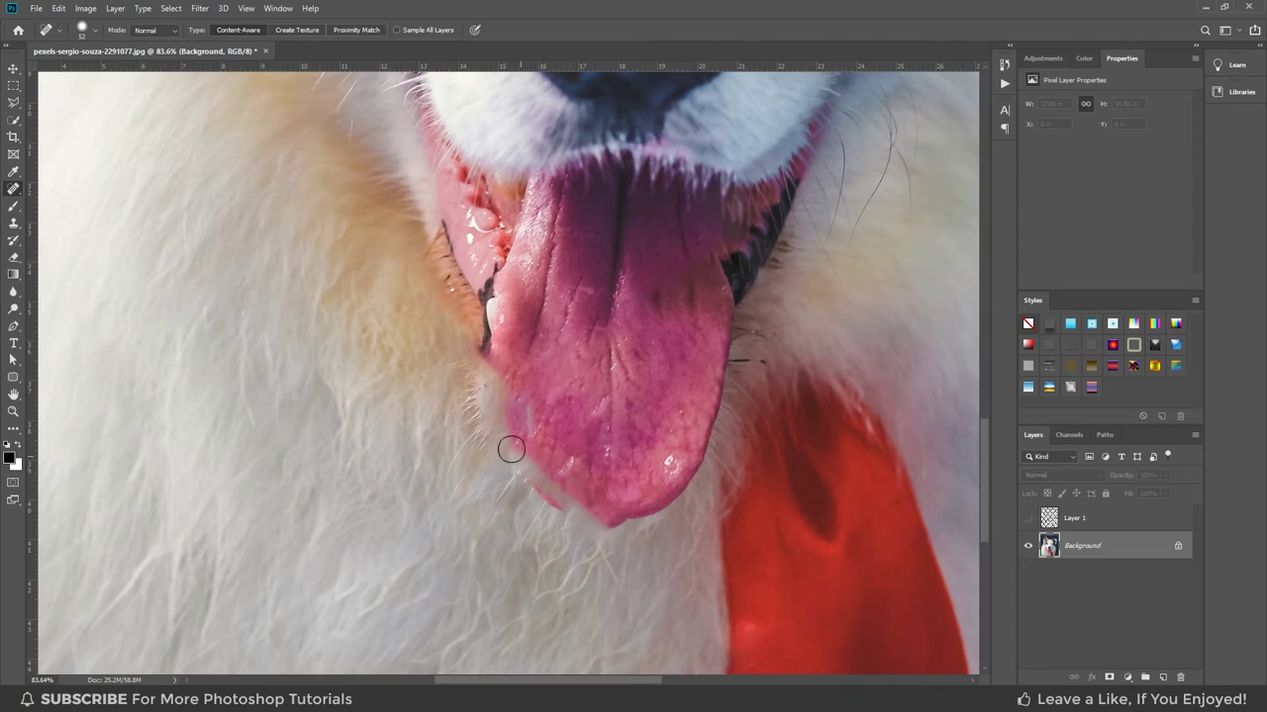
left_click(1026, 519)
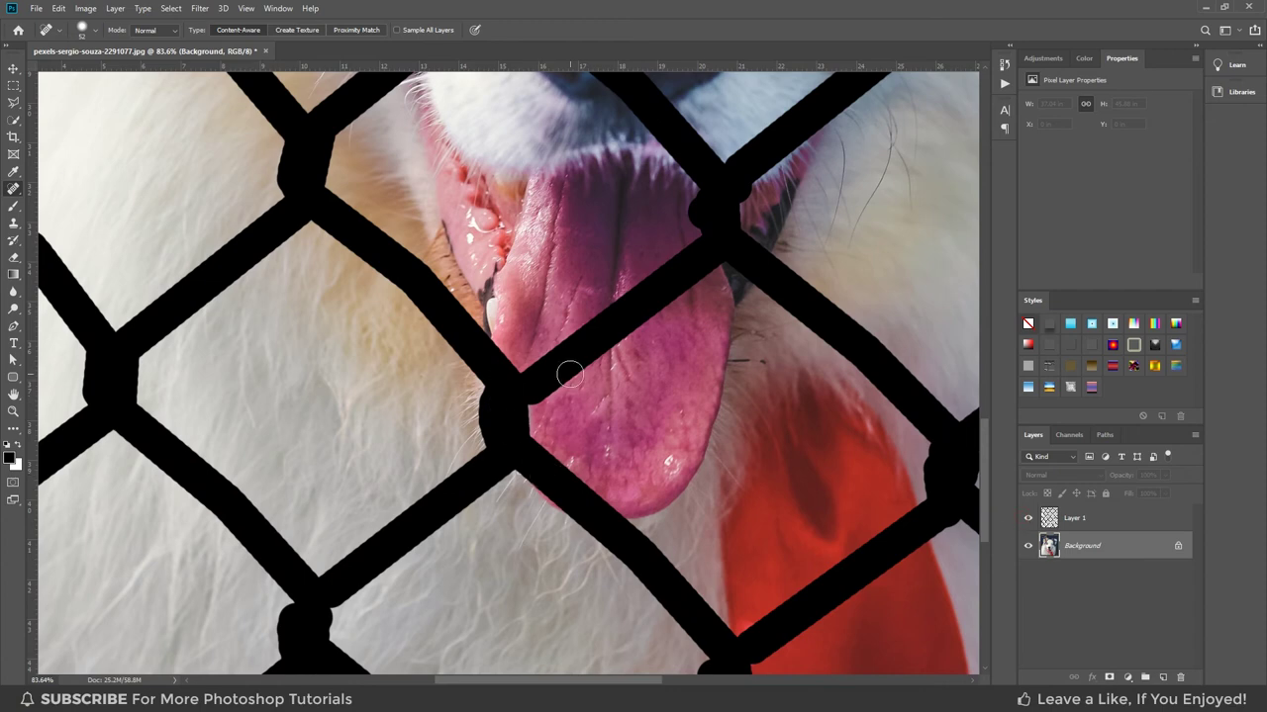
left_click(1028, 518)
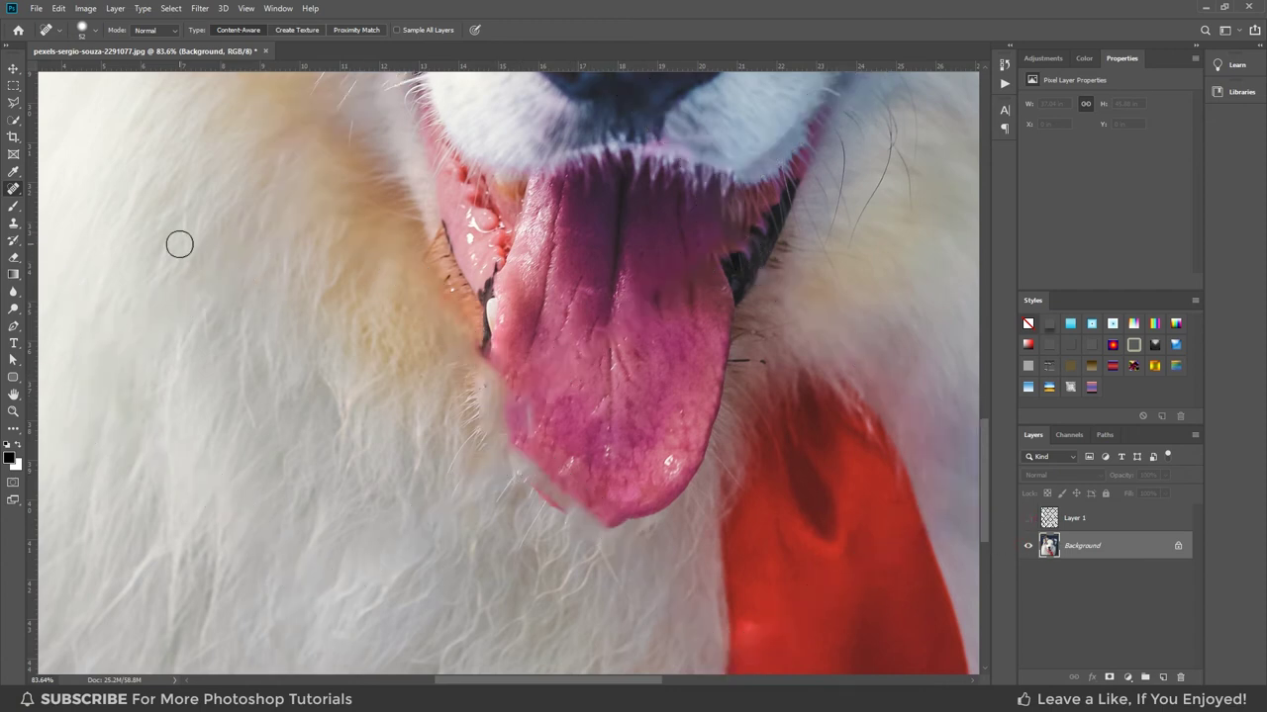
left_click(14, 104)
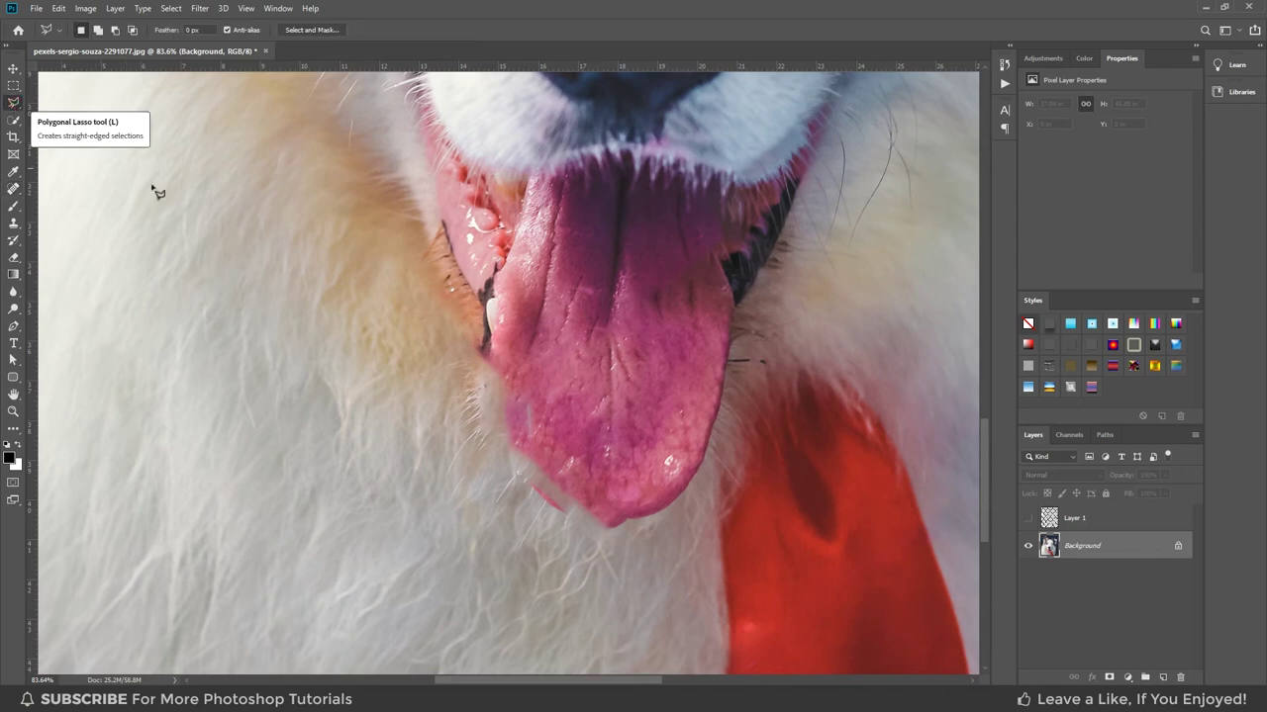
Copy the tongue's right half to a new layer with Layer Via Copy.
left_click_drag(613, 356, 611, 485)
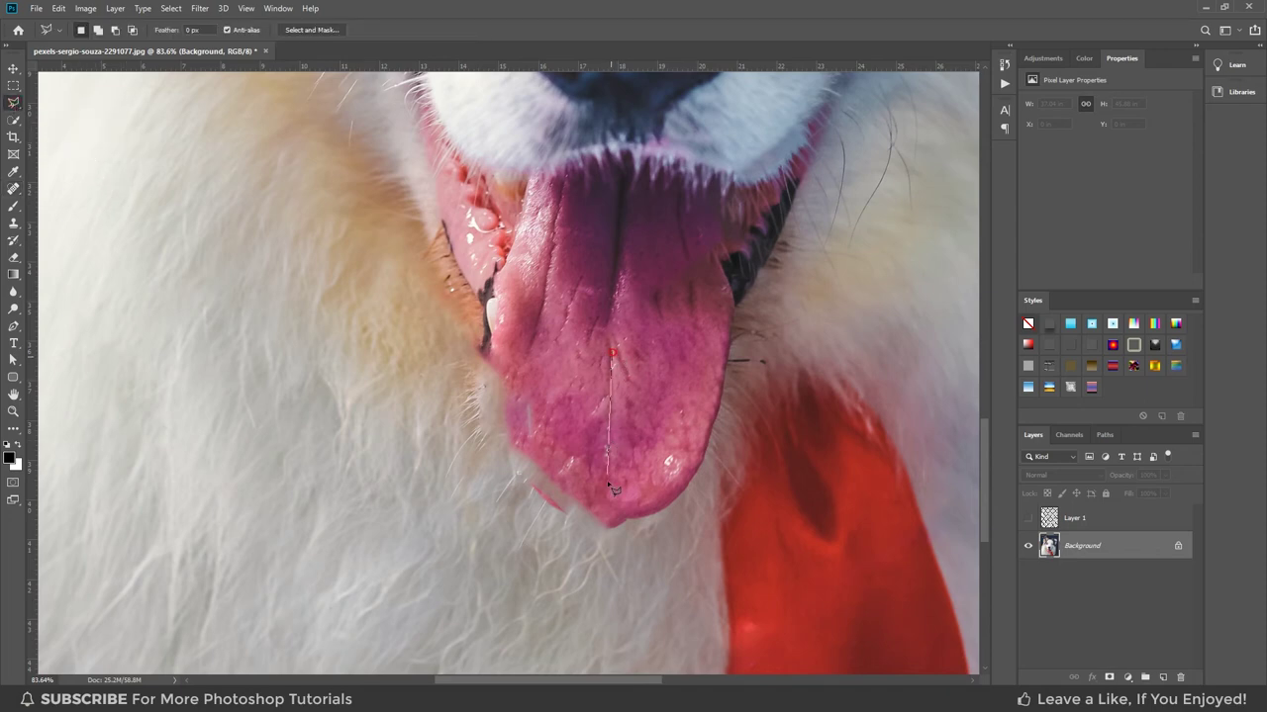
left_click_drag(607, 529, 609, 540)
left_click(645, 544)
left_click(686, 534)
left_click(612, 352)
right_click(682, 422)
left_click(713, 506)
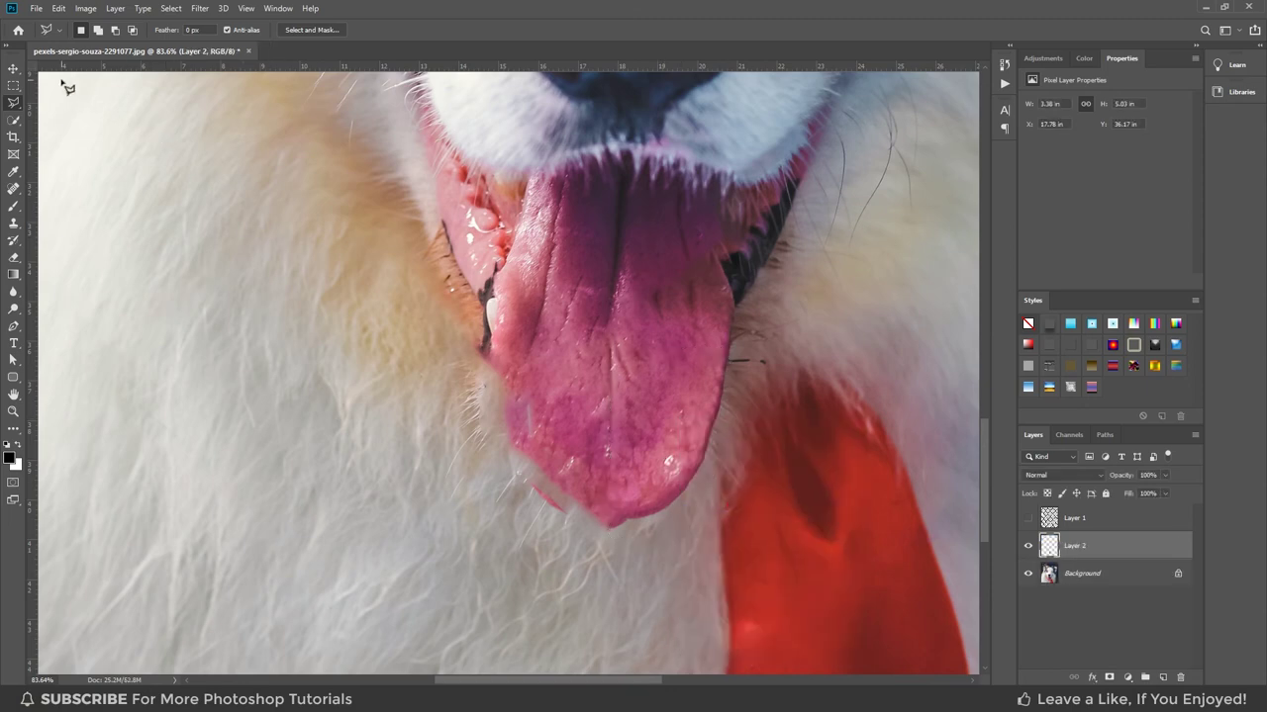
Flip the copied tongue half horizontally and move it over the tongue's left side.
left_click(59, 9)
left_click(99, 311)
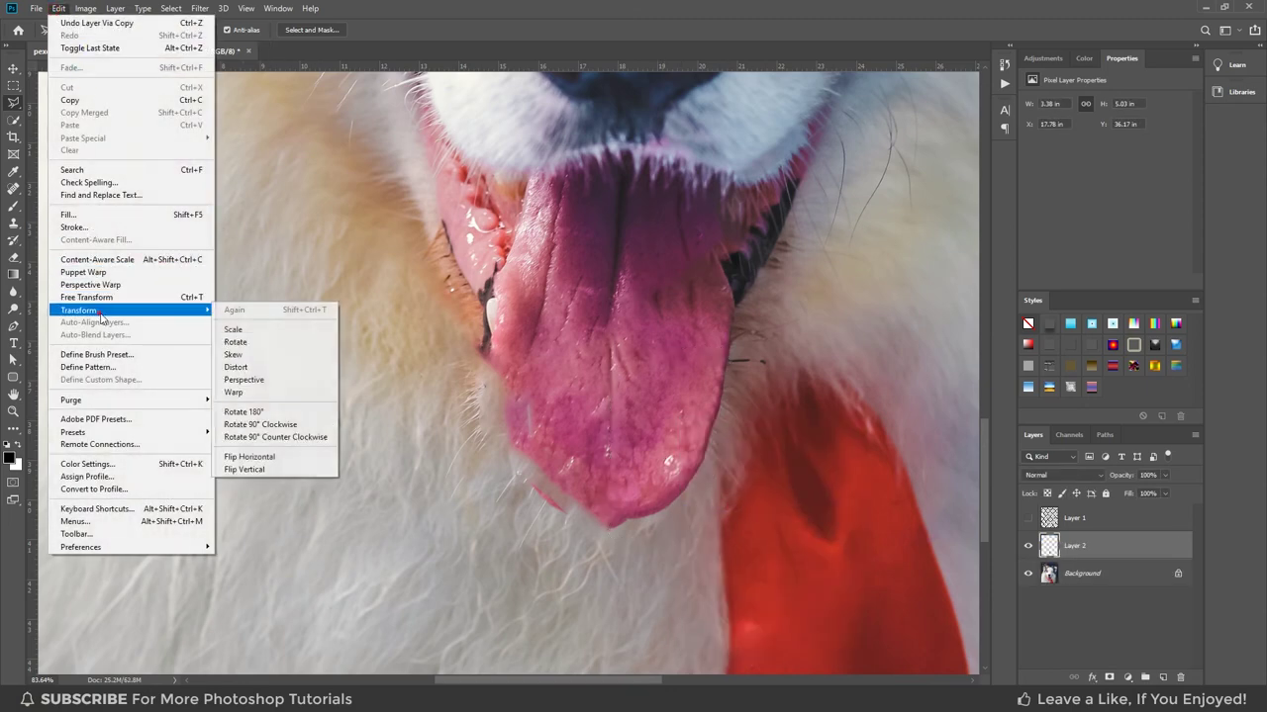
left_click(282, 457)
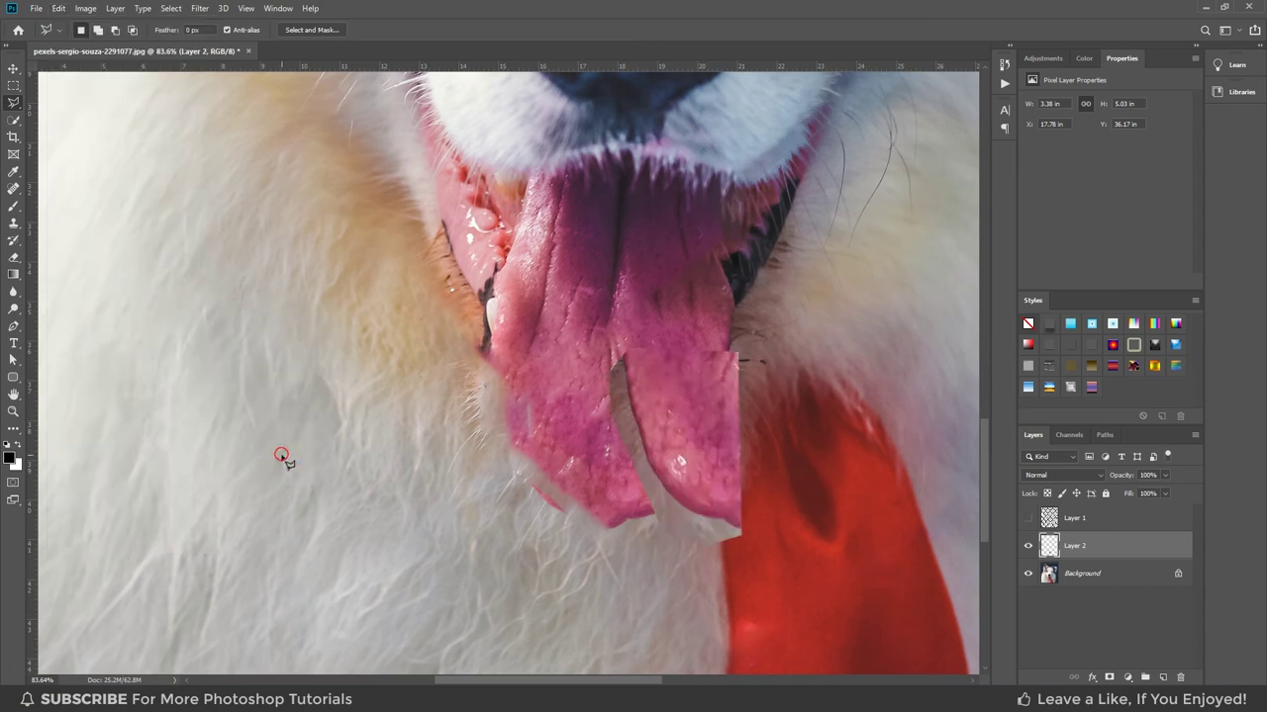
left_click(13, 69)
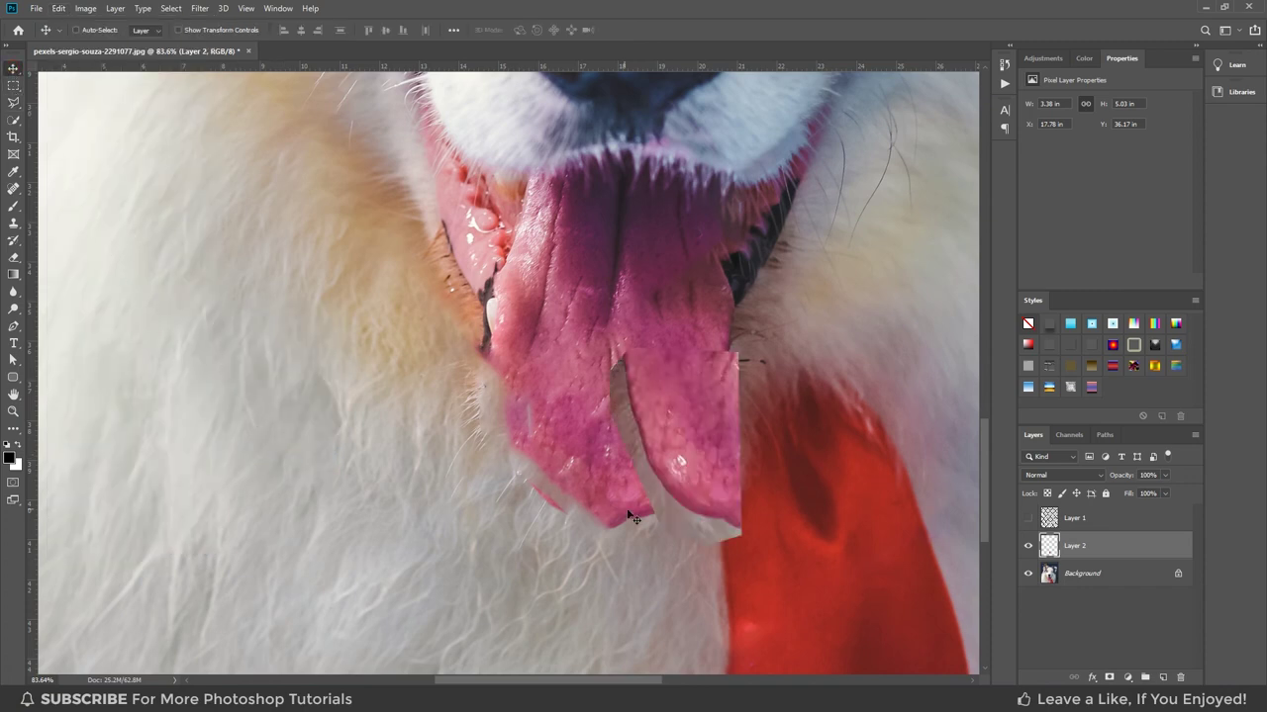
left_click_drag(639, 517, 512, 524)
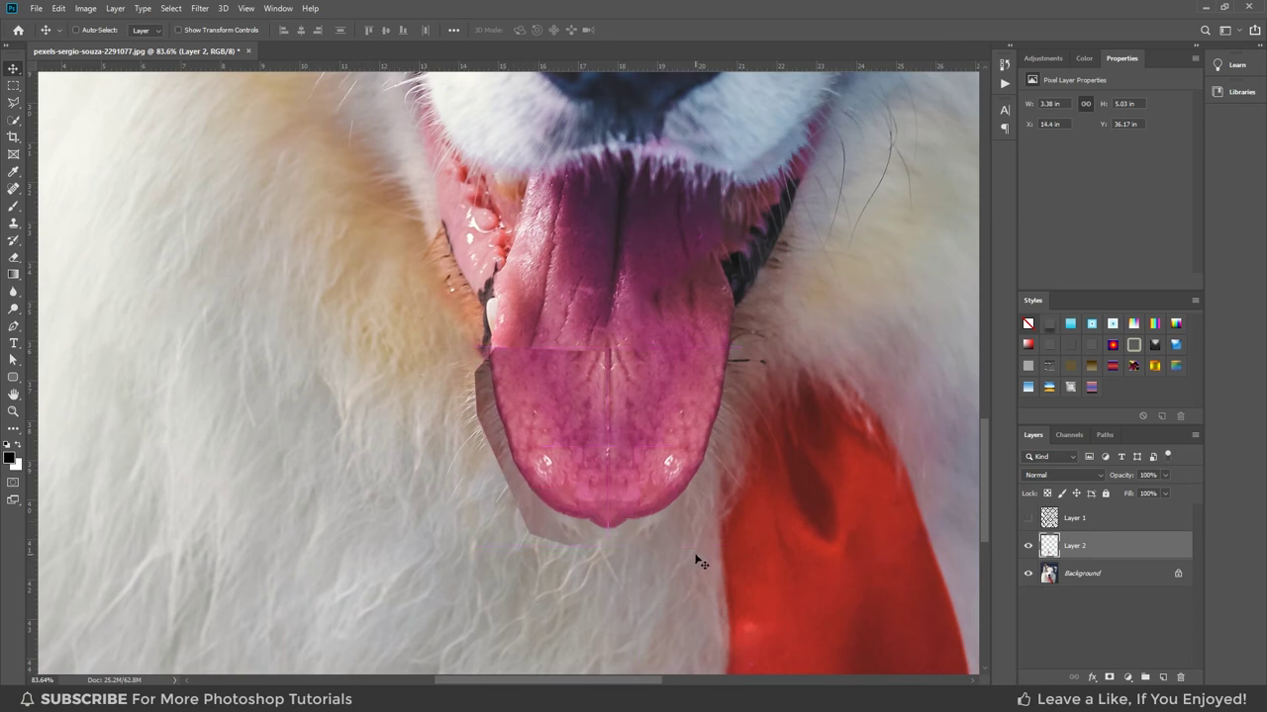
left_click(13, 188)
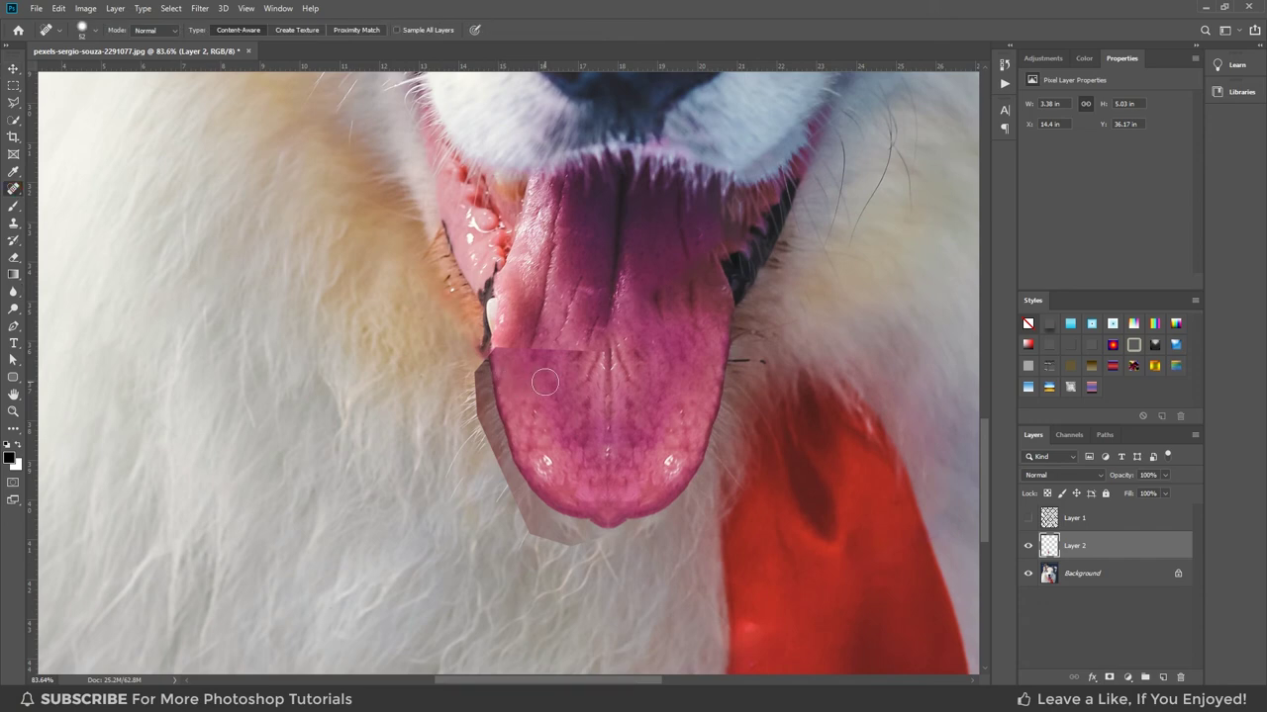
Heal the seam running across the tongue.
right_click(679, 364)
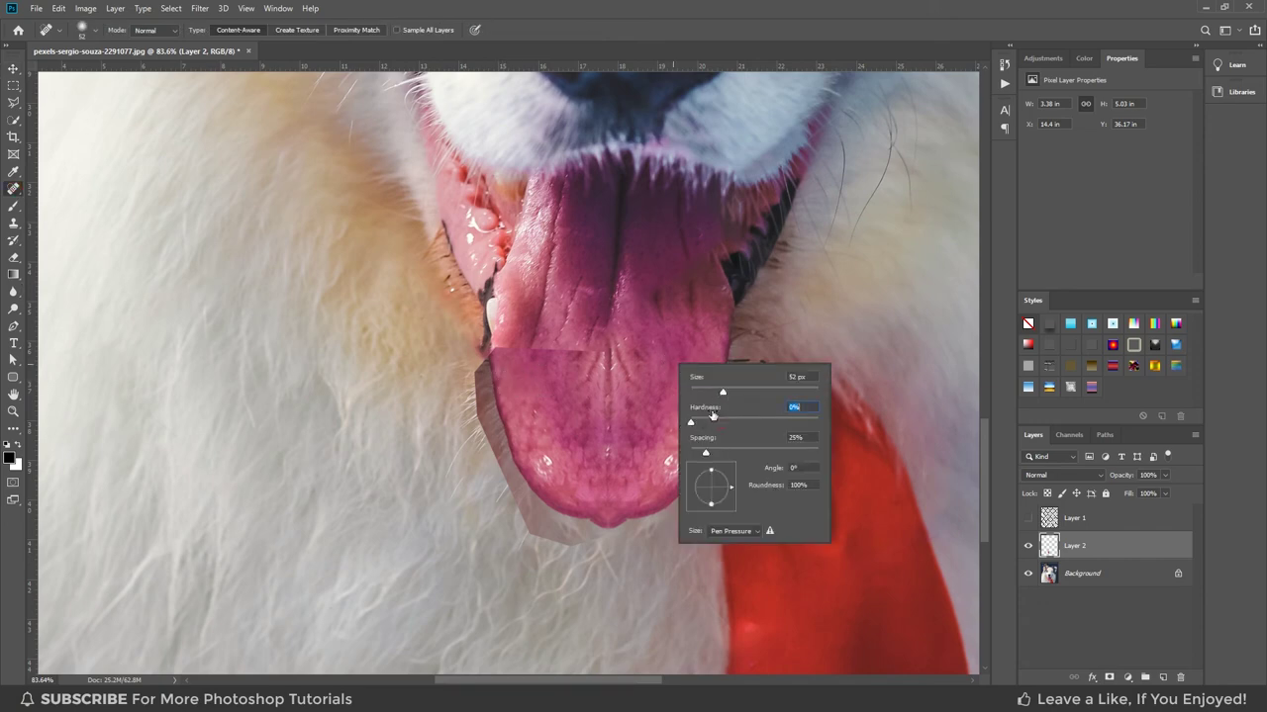
left_click_drag(633, 350, 539, 351)
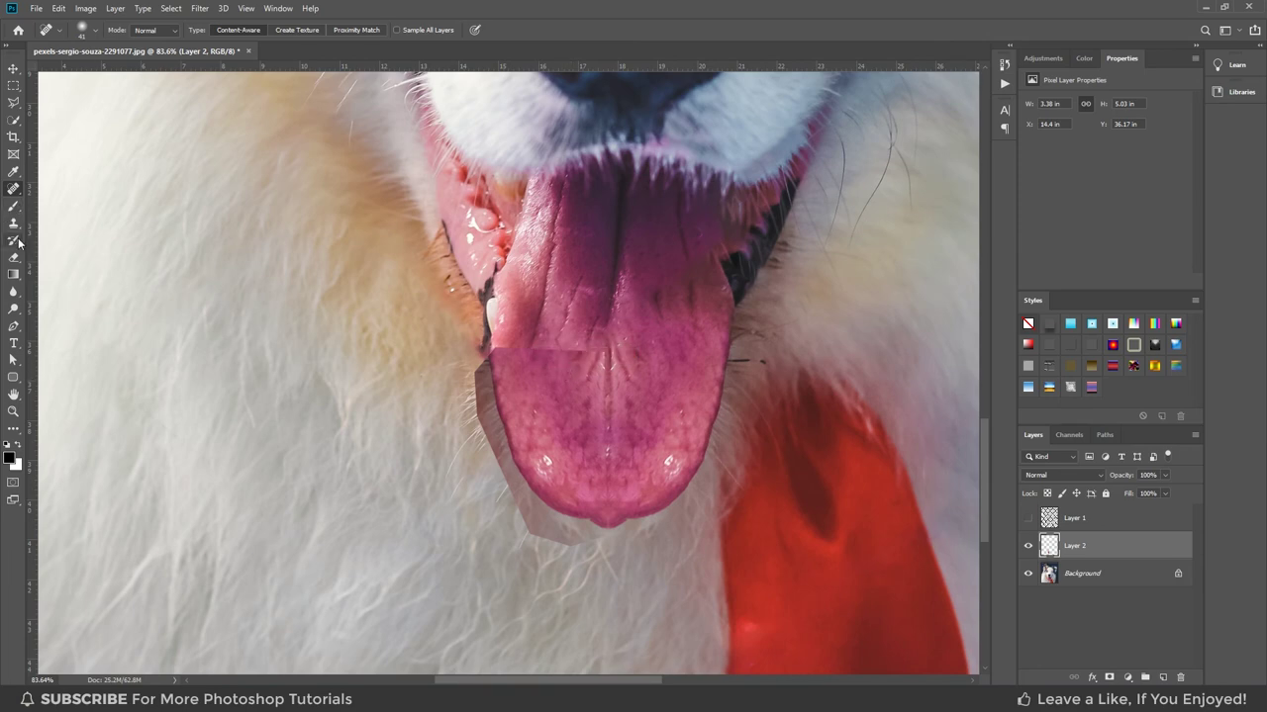
left_click(14, 69)
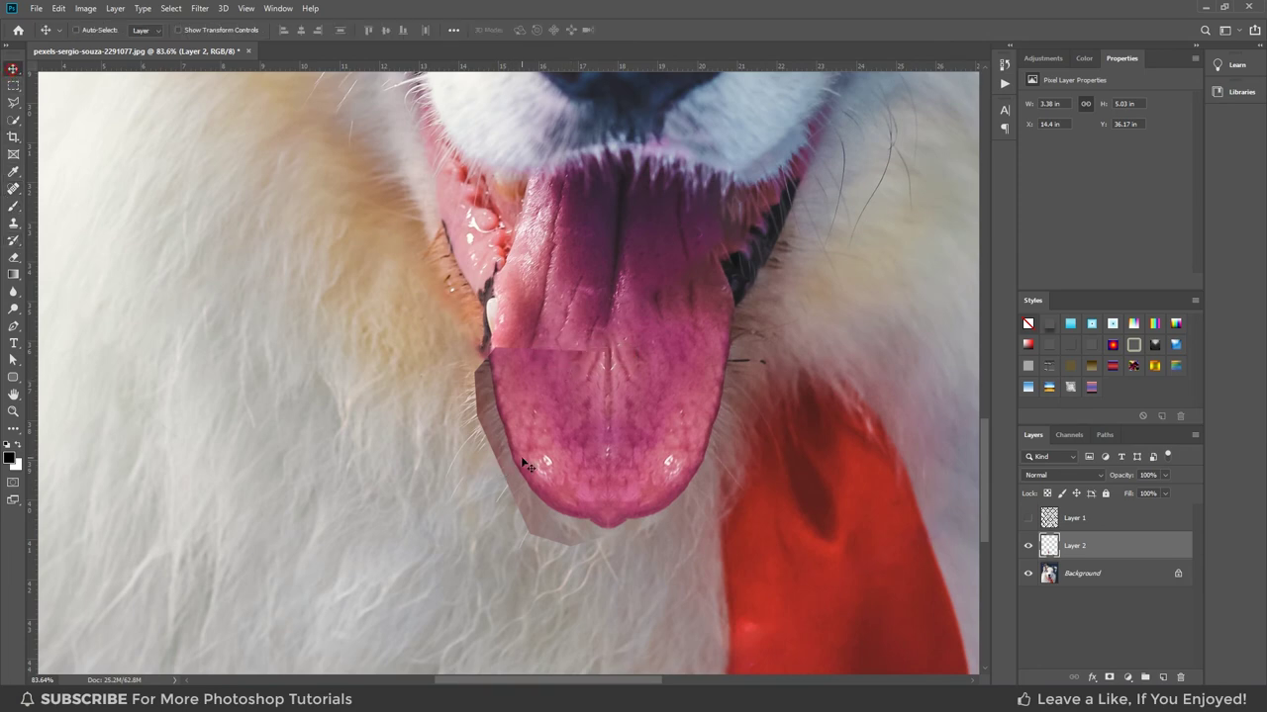
Erase the copied tongue's hard top edge with a 61 px eraser.
left_click(13, 257)
right_click(682, 386)
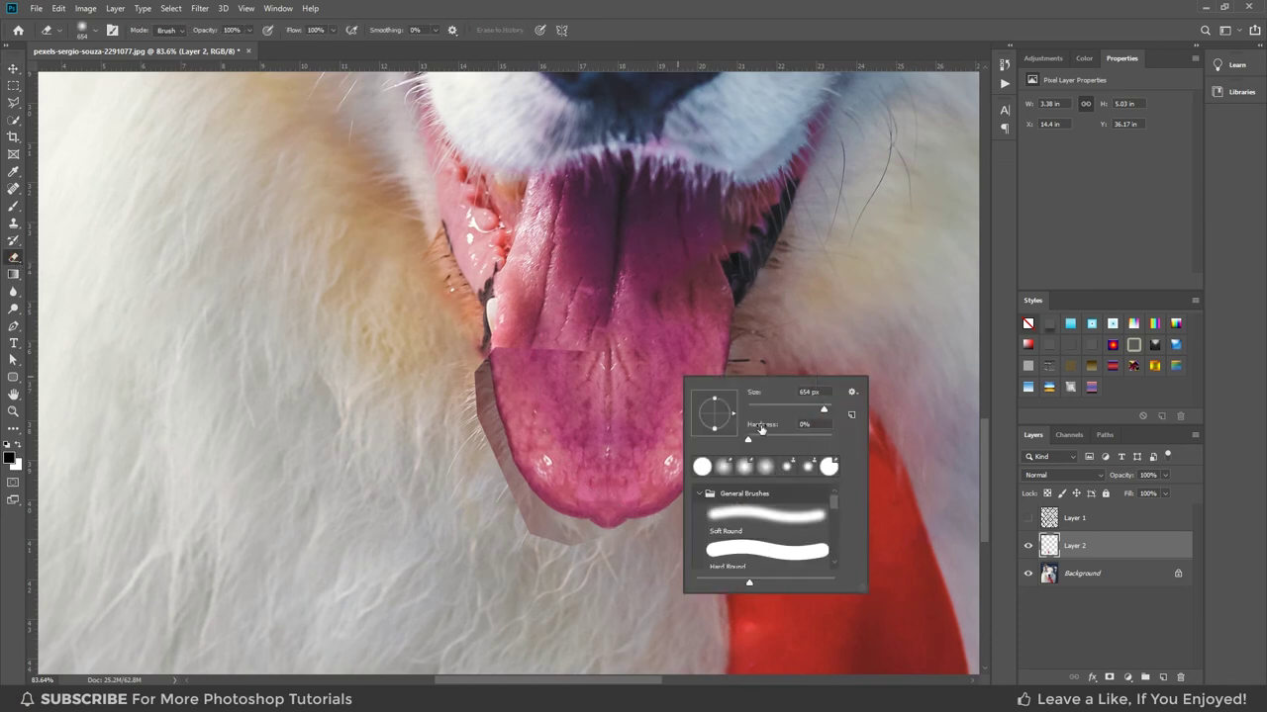
left_click_drag(798, 409, 773, 409)
key("Return")
mouse_move(584, 348)
left_mouse_down()
mouse_move(498, 348)
mouse_move(497, 479)
mouse_move(524, 502)
left_mouse_up()
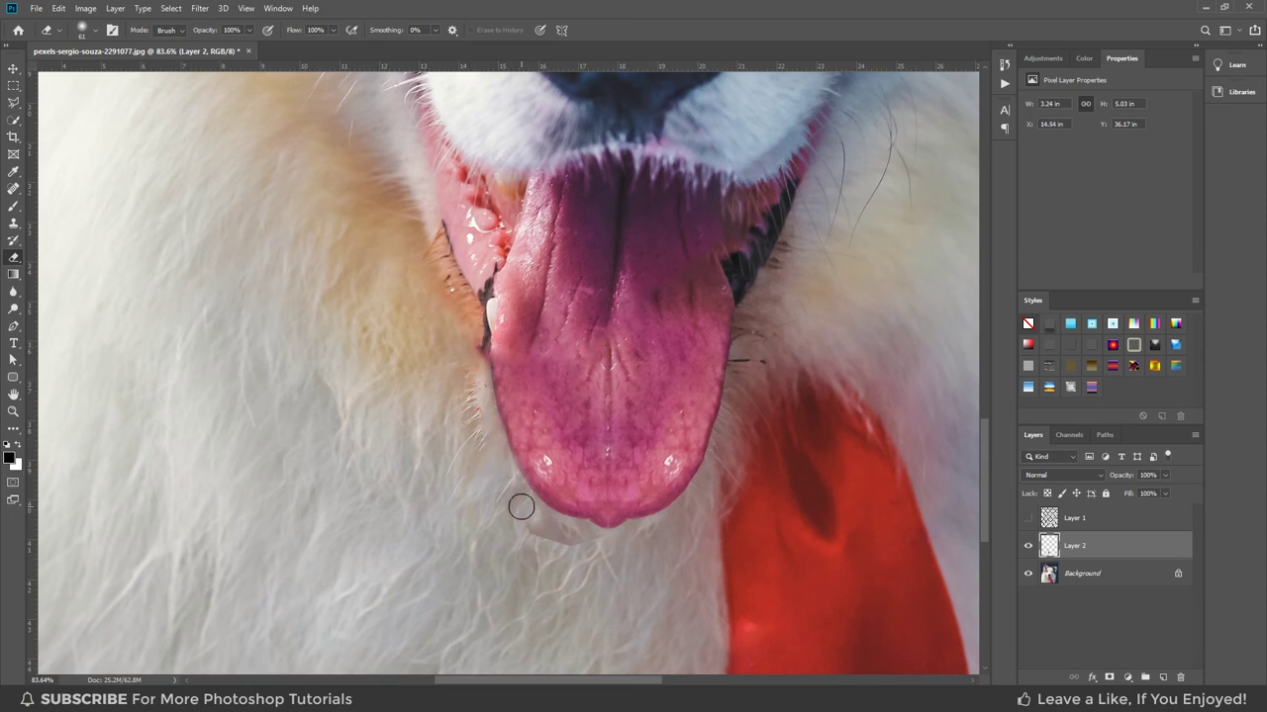
Erase the grey patch below the tip and blend the copy's edges with a 102 px eraser.
key("z")
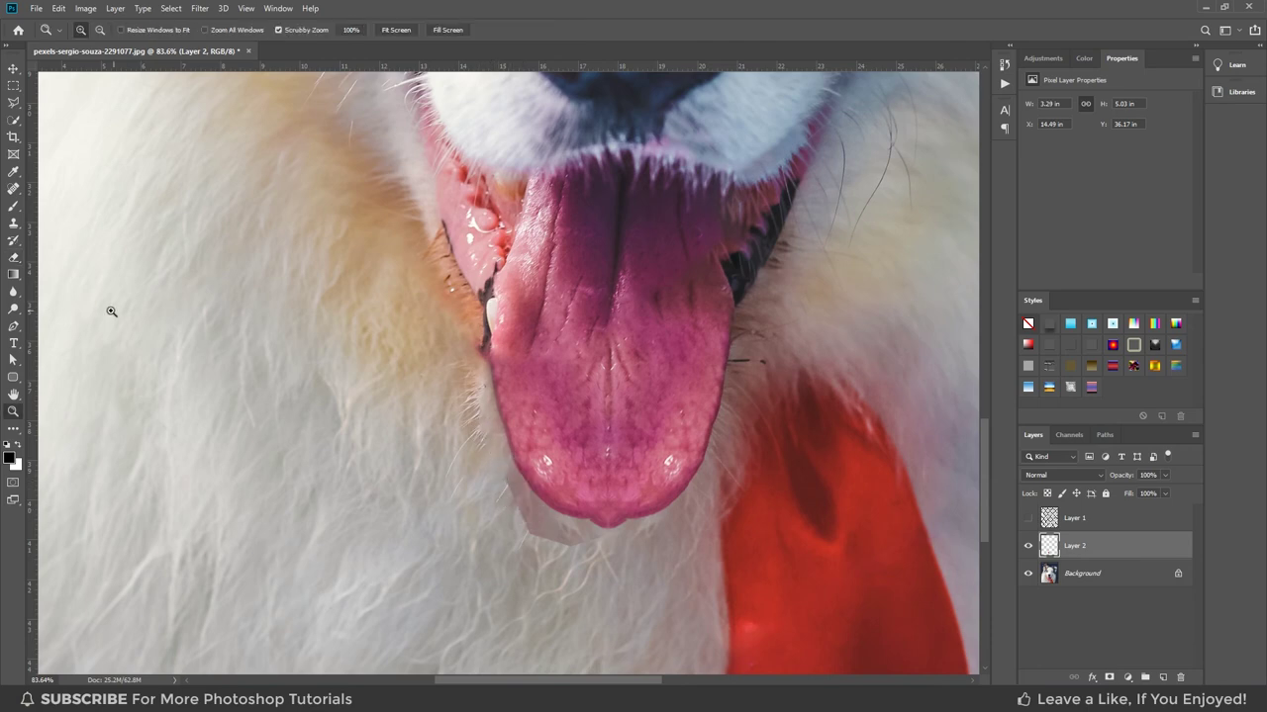
left_click(13, 257)
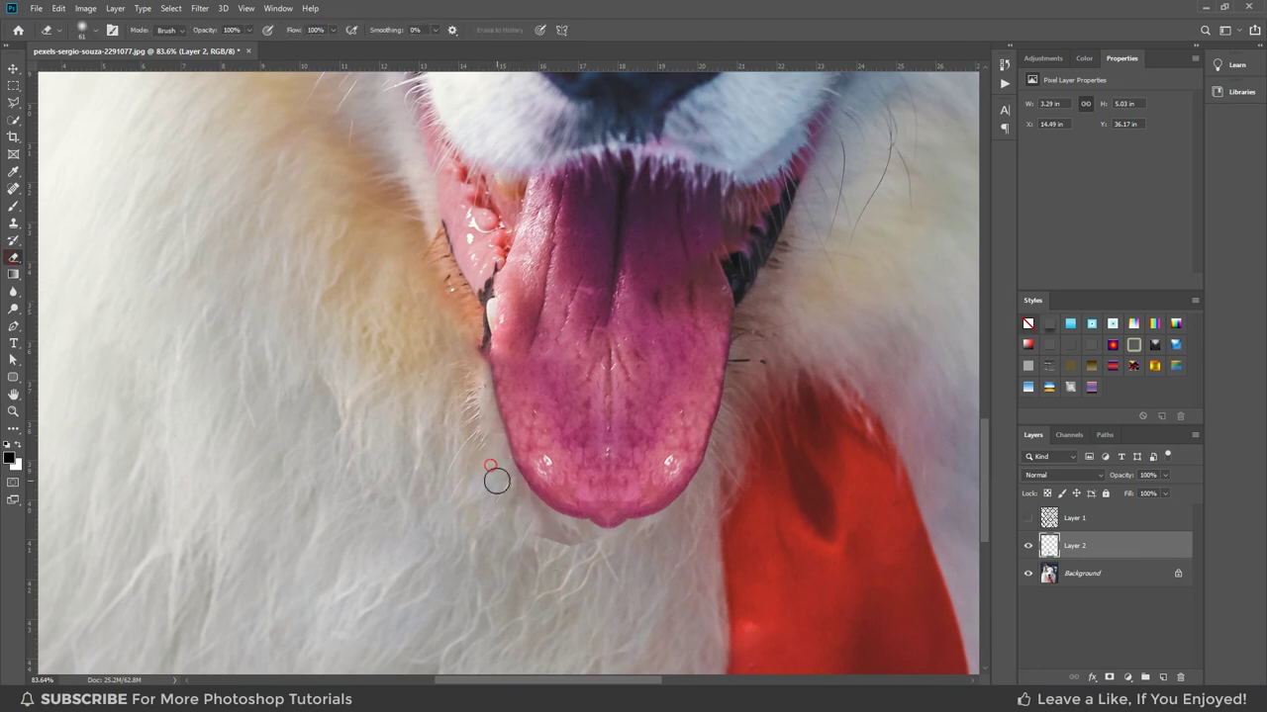
mouse_move(497, 481)
left_mouse_down()
mouse_move(552, 541)
mouse_move(596, 545)
left_mouse_up()
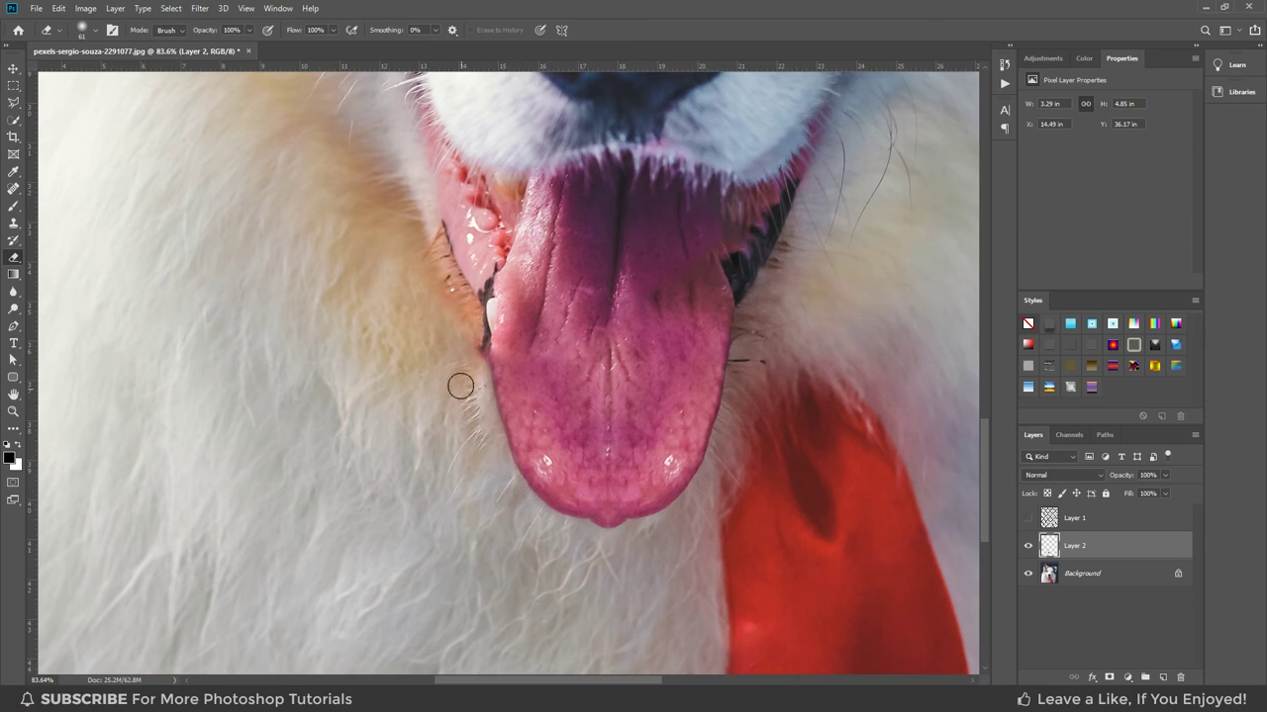
left_click_drag(474, 368, 469, 350)
right_click(618, 355)
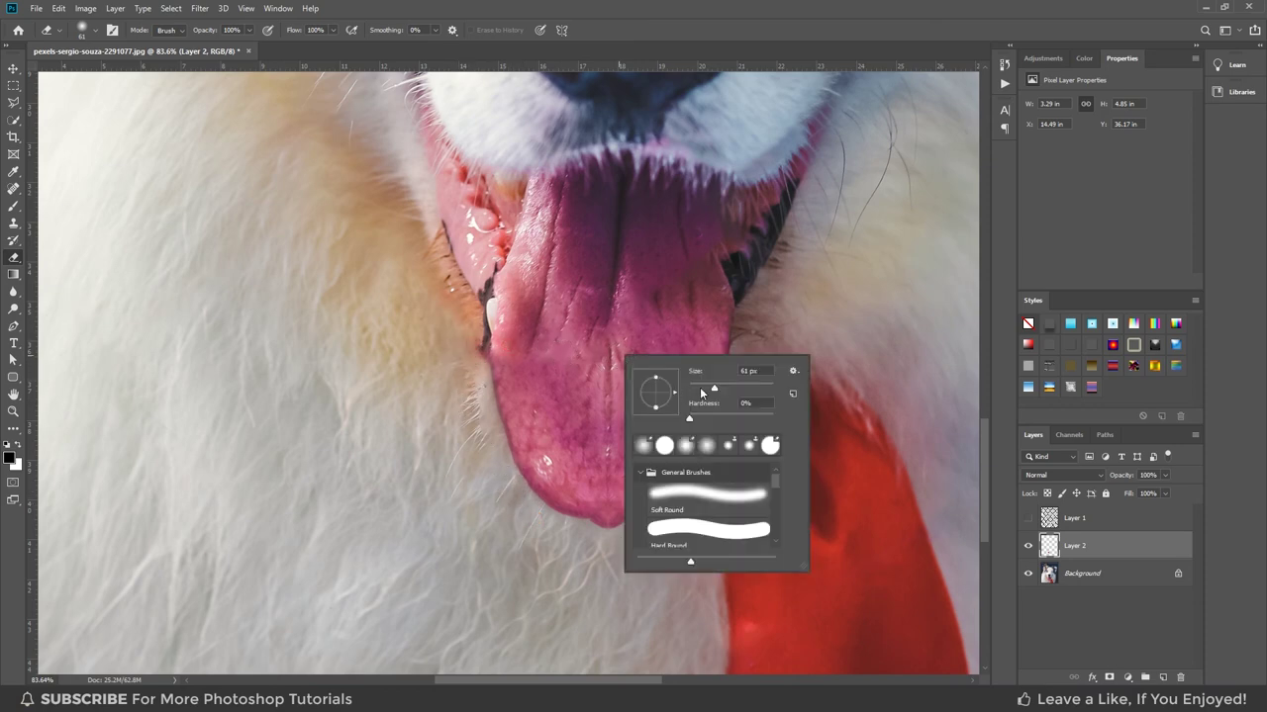
left_click_drag(679, 387, 732, 388)
left_click(560, 357)
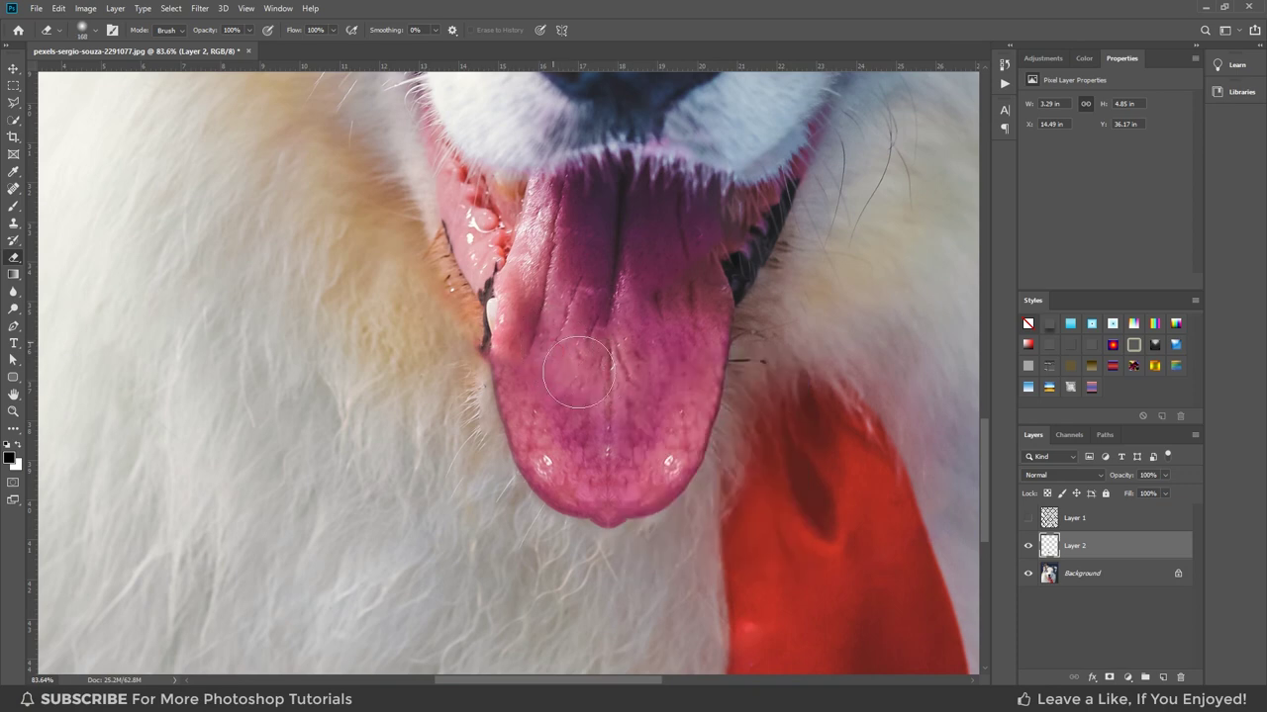
left_click_drag(581, 377, 628, 411)
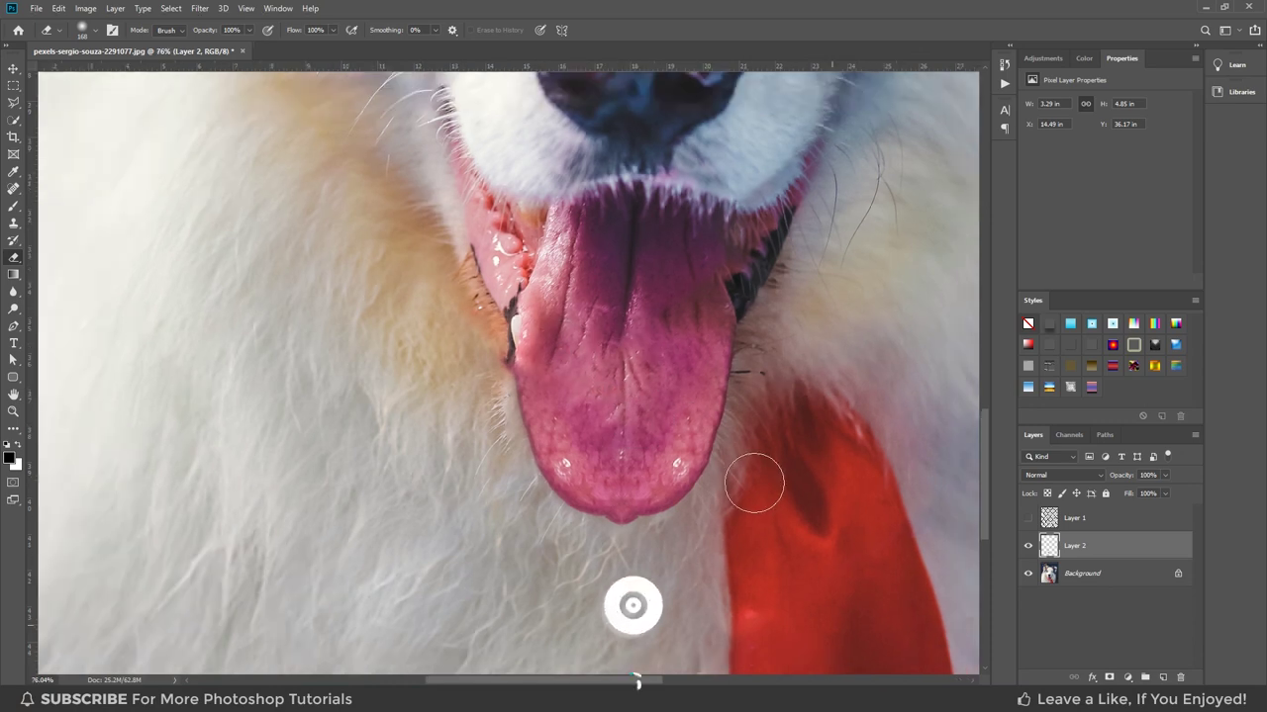
scroll(757, 482, "down", 3)
scroll(762, 485, "down", 3)
scroll(771, 492, "down", 1)
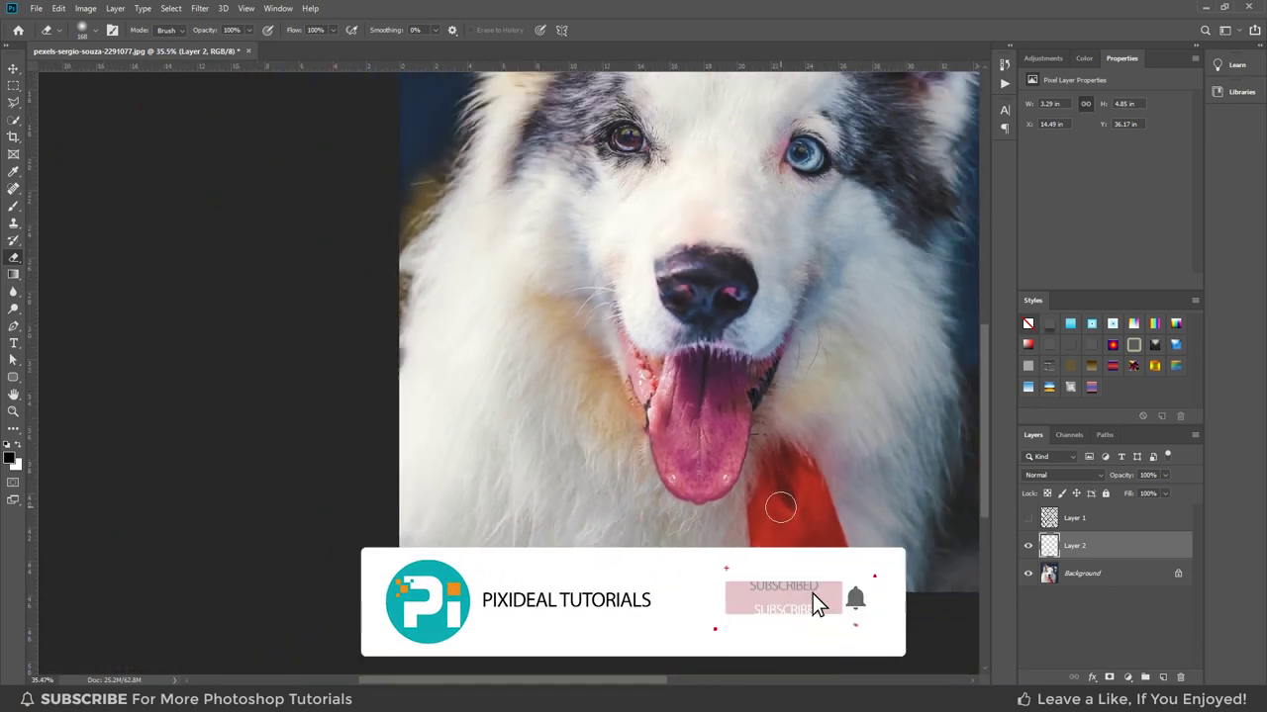
scroll(778, 503, "down", 1)
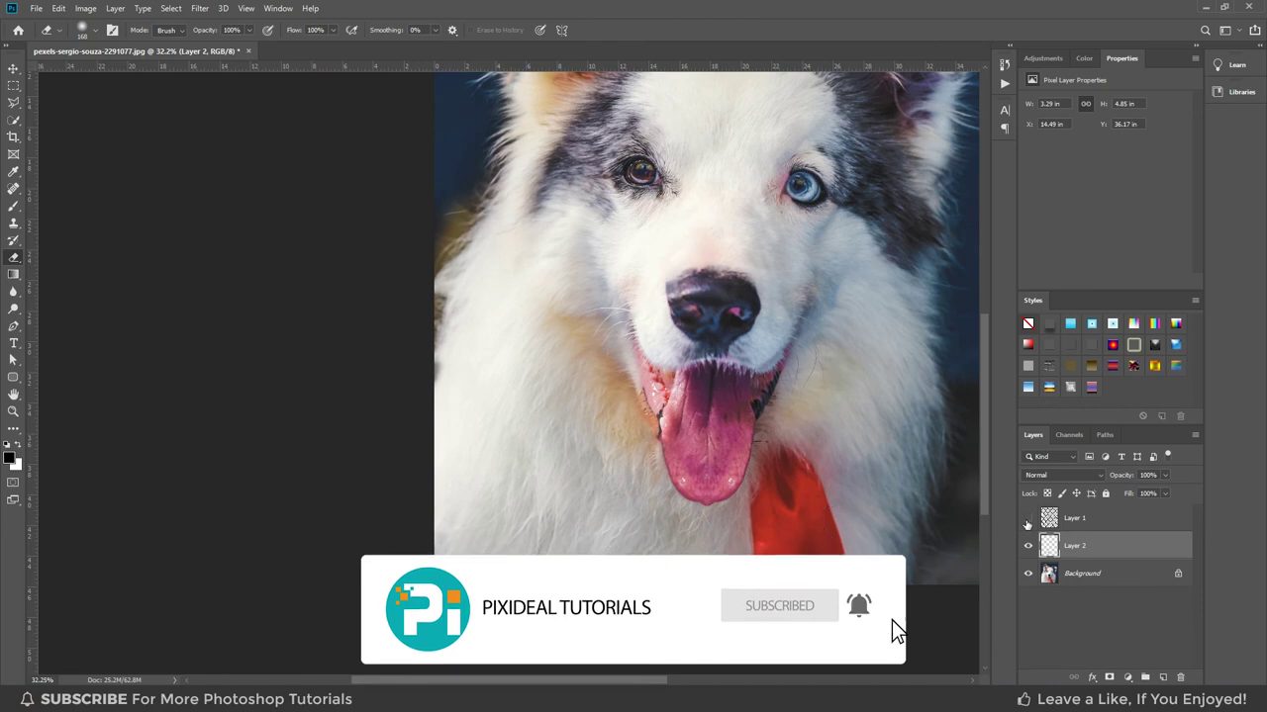
left_click(1027, 524)
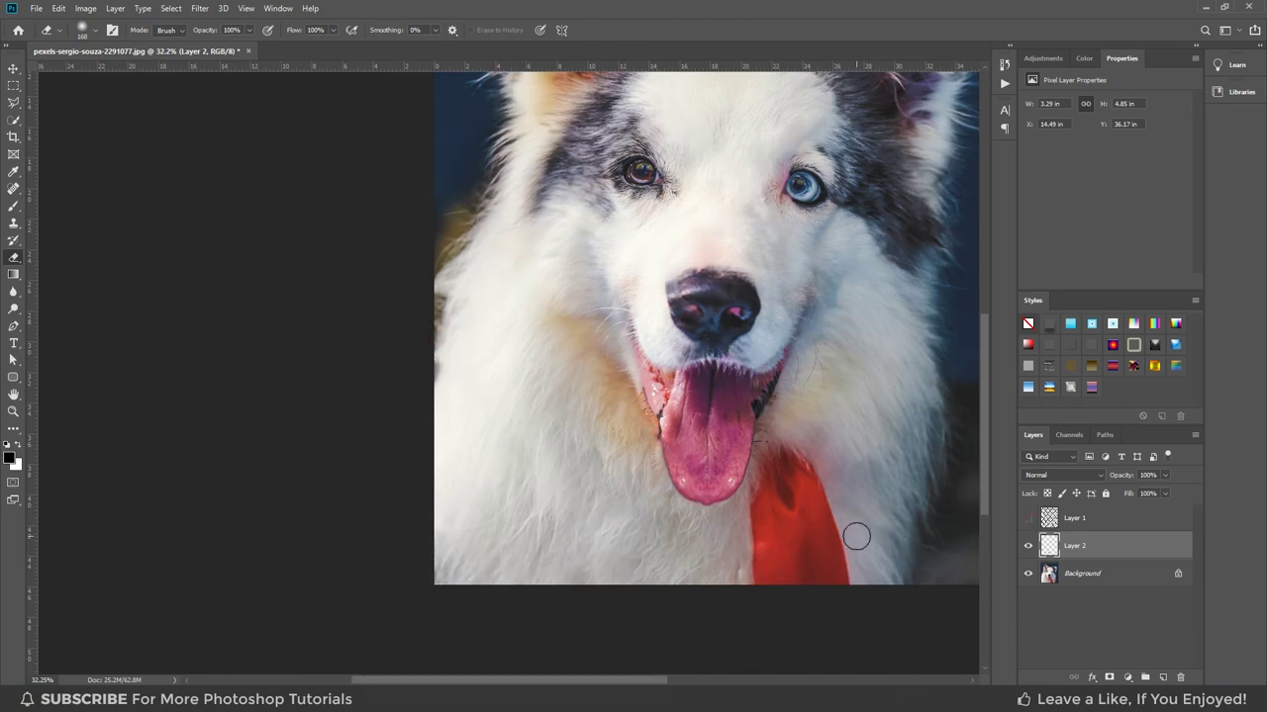
scroll(856, 536, "down", 1)
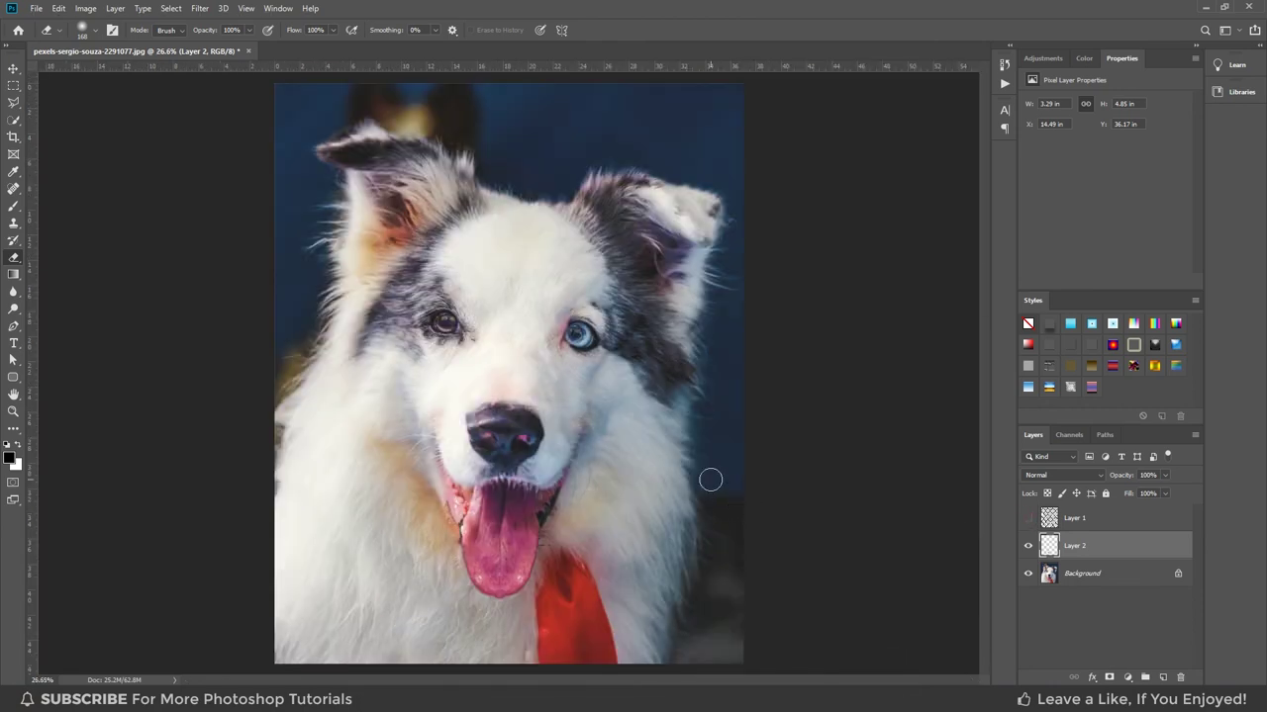
scroll(616, 378, "up", 1)
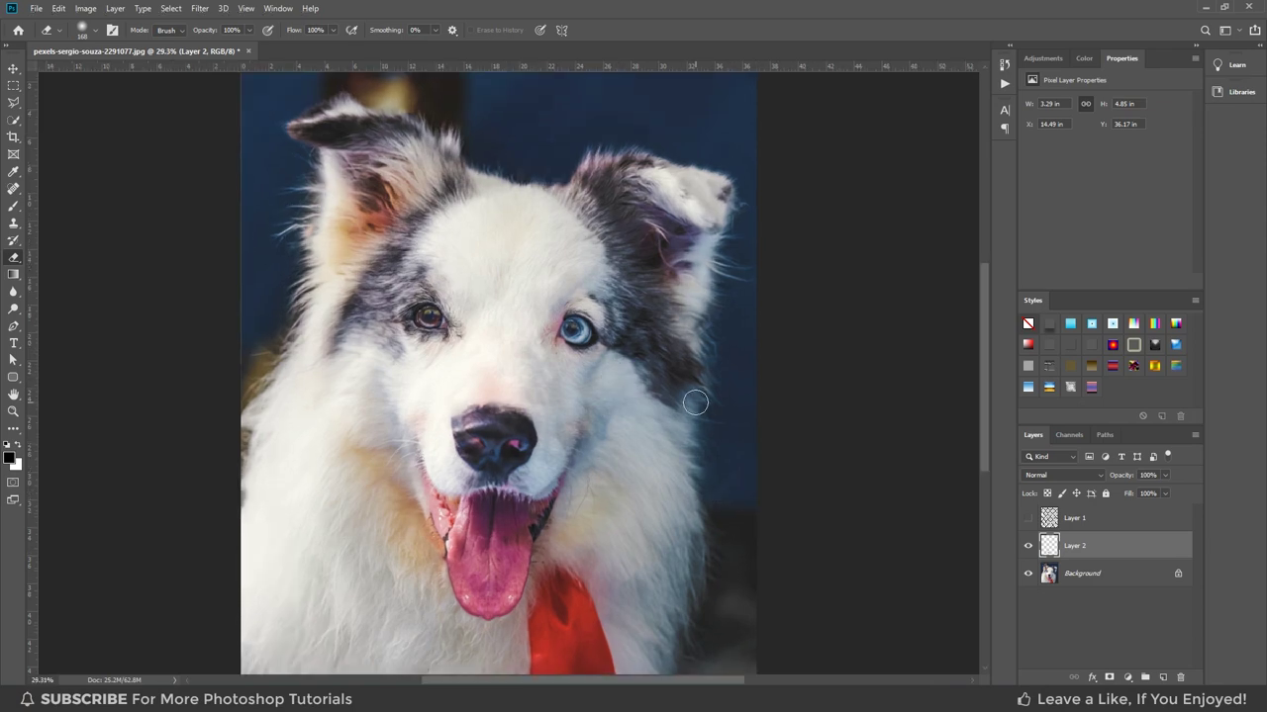
scroll(695, 402, "down", 1)
left_click(14, 68)
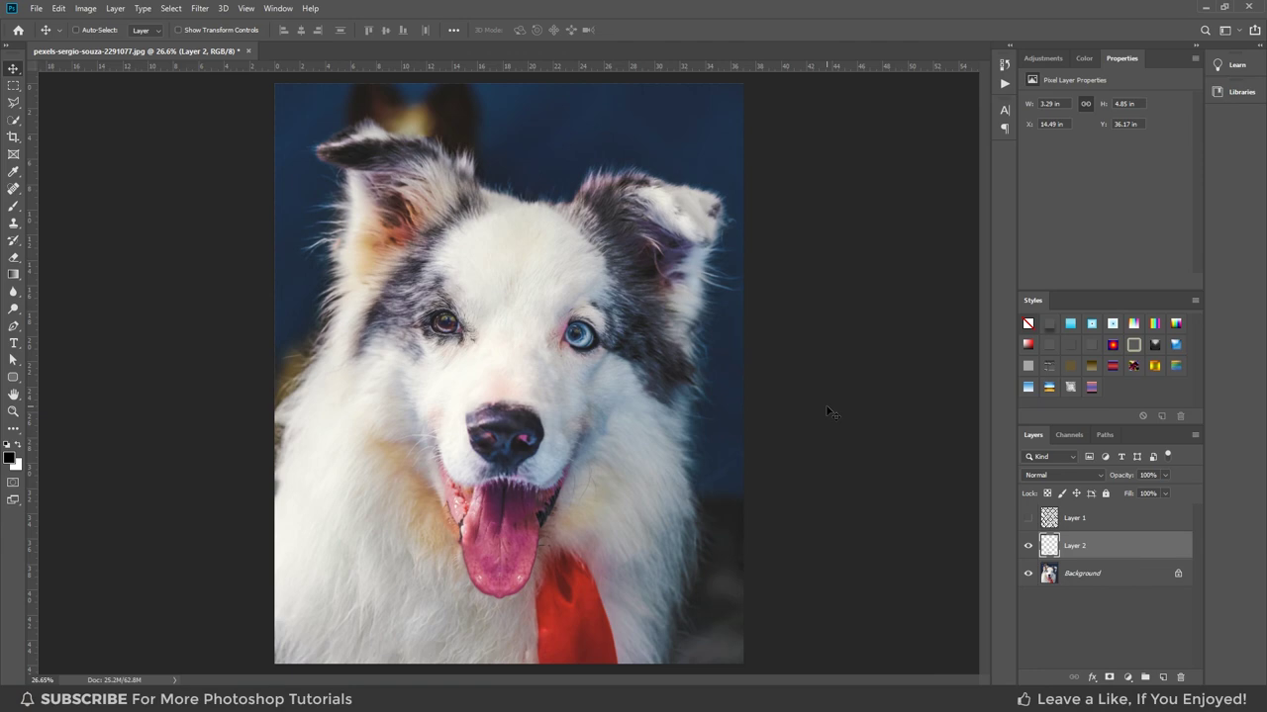
left_click(1028, 517)
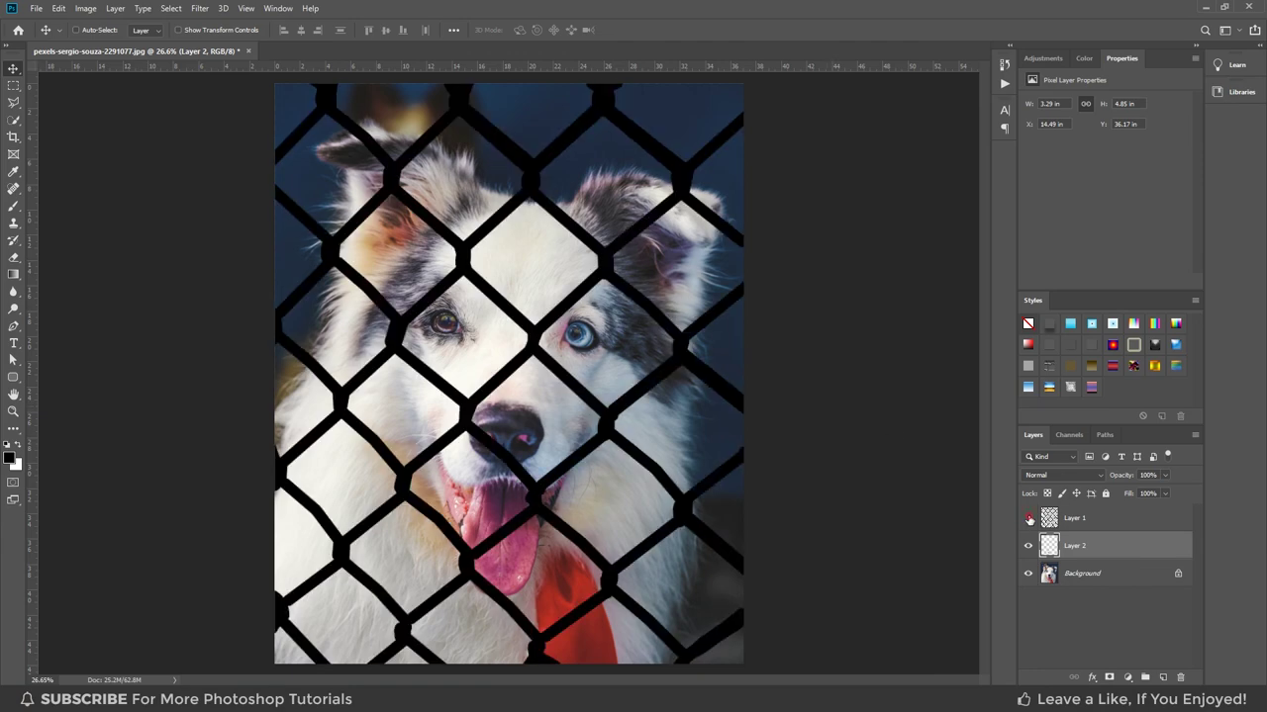
left_click(1028, 517)
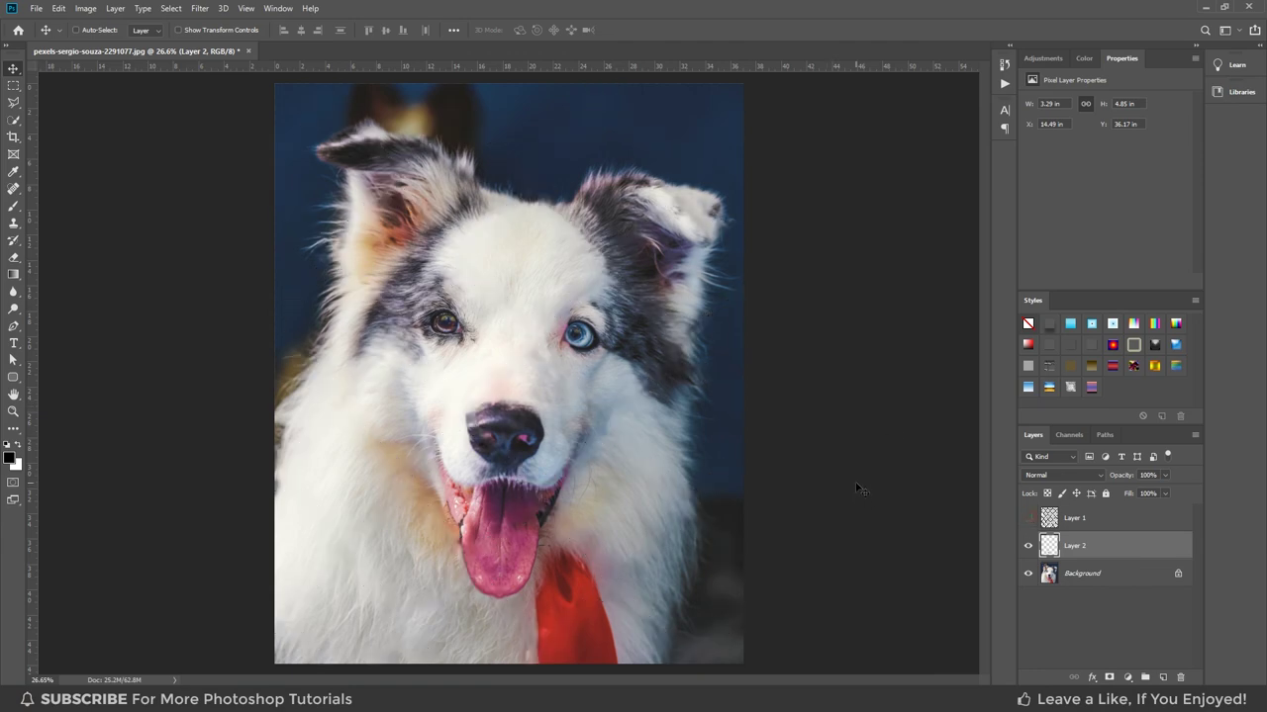